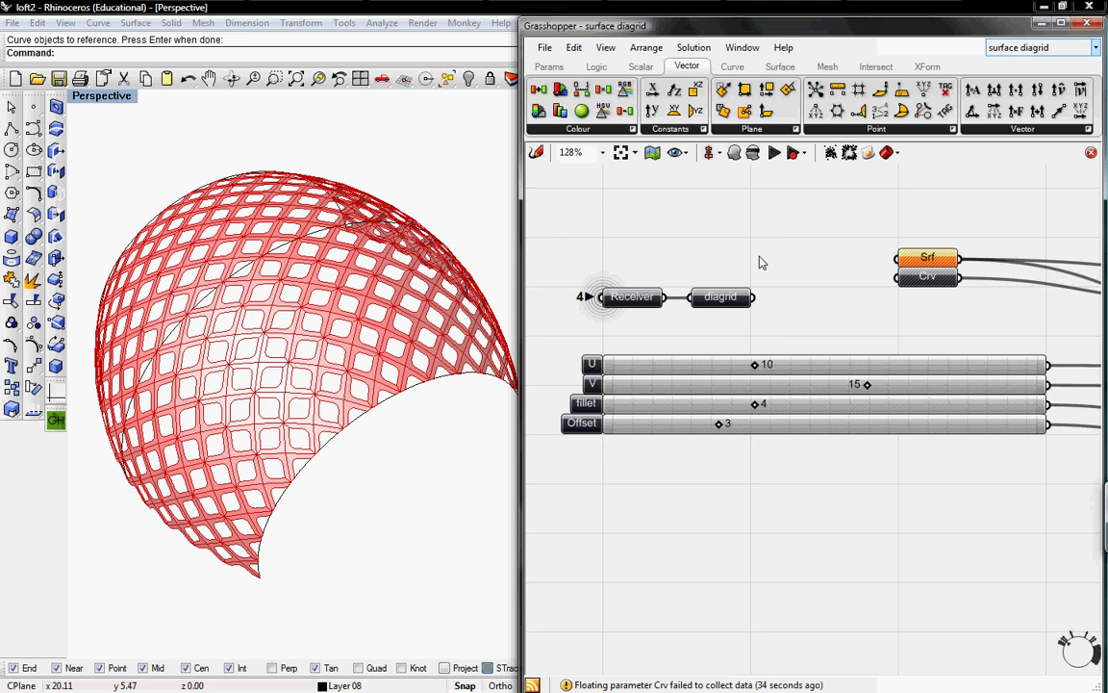
- Switch to the "surface diagri tutorial" definition
right_drag(424, 279, 304, 323)
click(1008, 49)
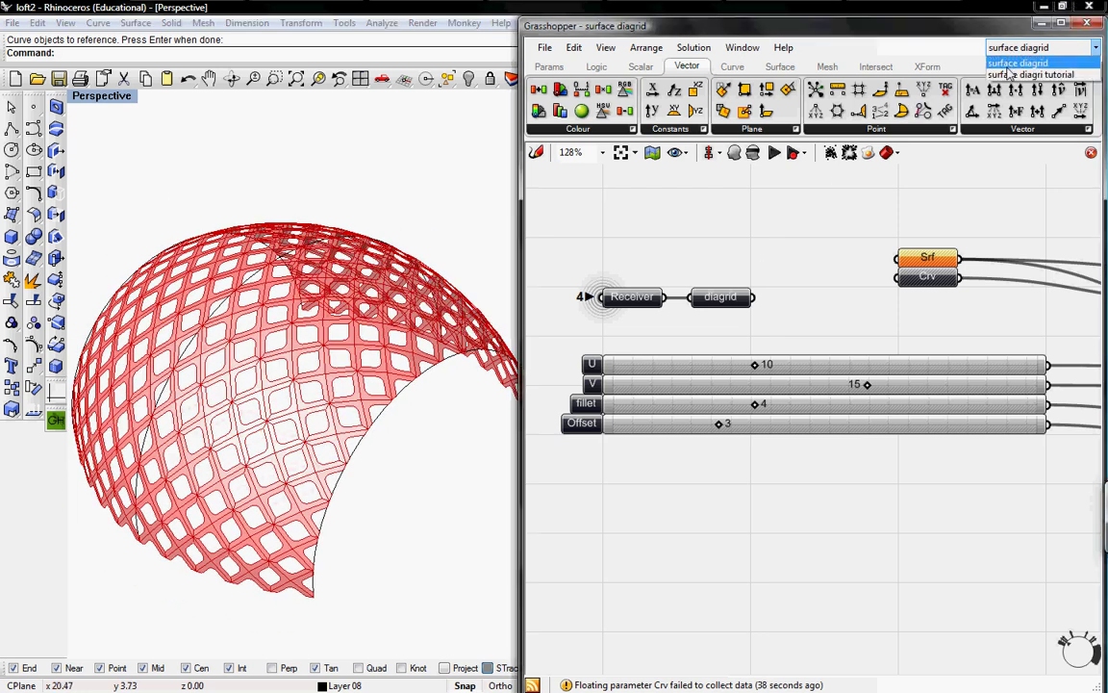
click(1008, 73)
- Reference the three arch curves from the Rhino viewport in the Crv parameter
right_click(647, 306)
click(653, 455)
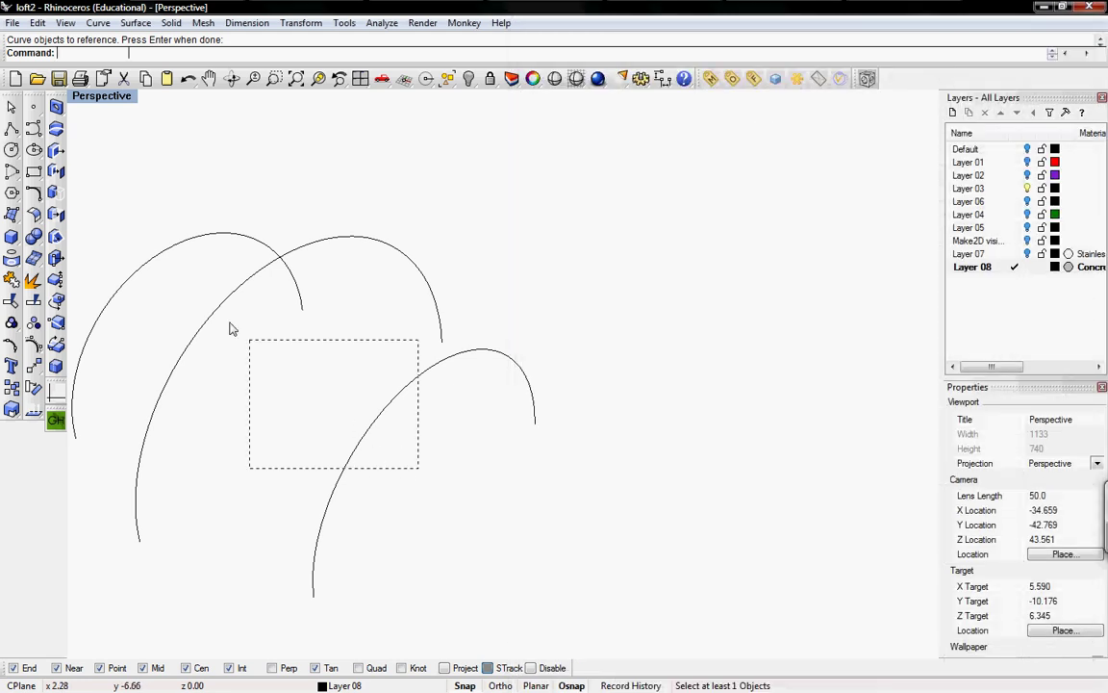
drag(229, 328, 236, 264)
key(Return)
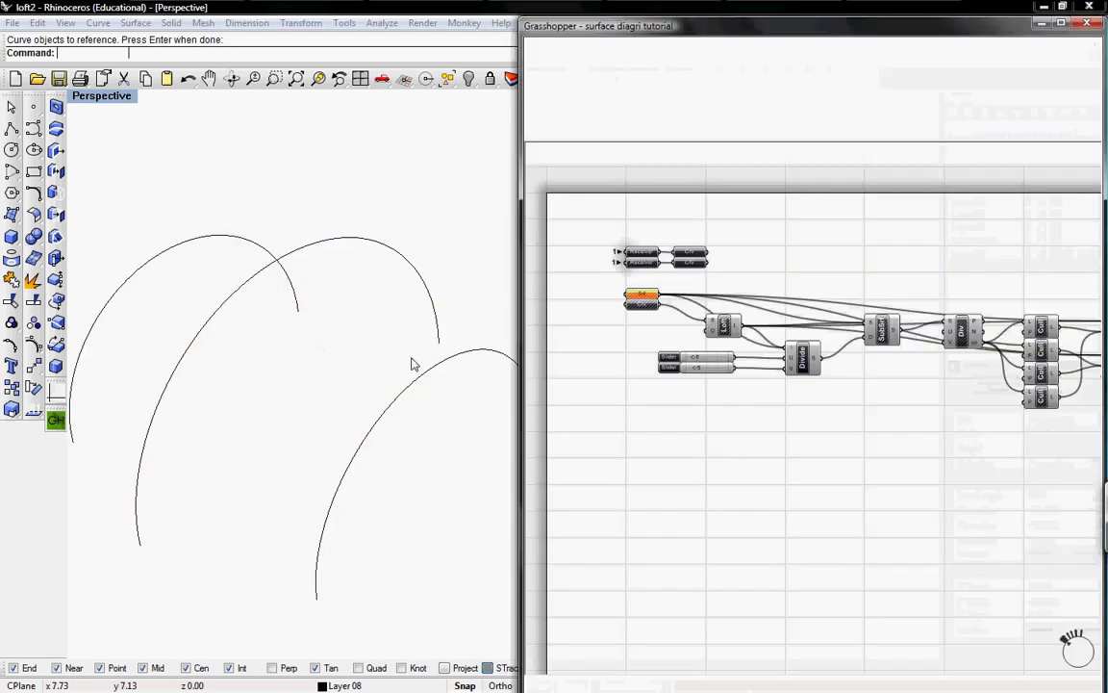
- Delete both CrvSrf components and the Div component, keeping the four Cull components
right_drag(1005, 357, 753, 351)
scroll(870, 288, up, 4)
scroll(874, 294, up, 1)
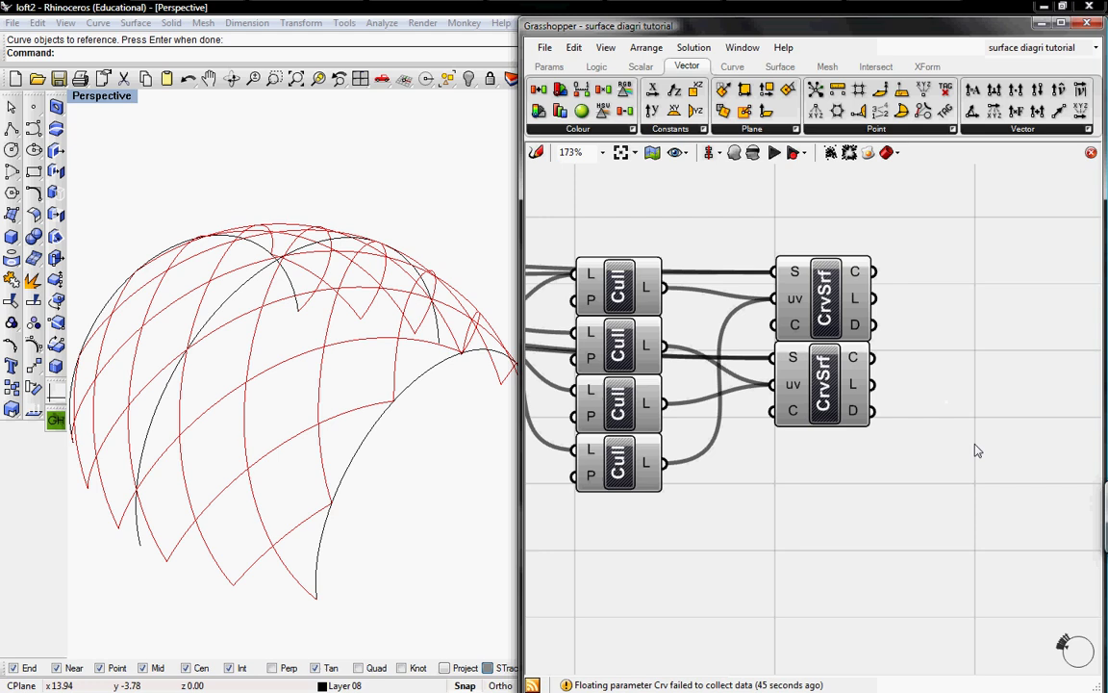
drag(975, 447, 782, 254)
key(Delete)
right_drag(721, 356, 1000, 281)
click(731, 230)
key(Delete)
- Add a BRep Components component and connect SubSrf's S output to its B input
right_drag(657, 298, 706, 280)
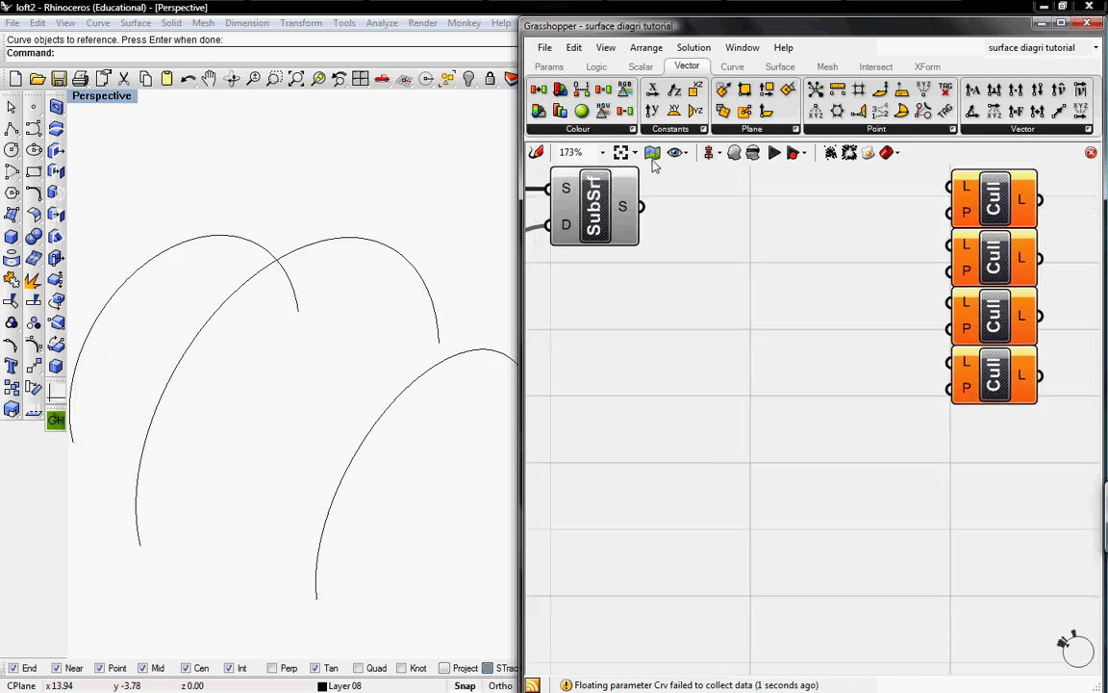
click(770, 72)
click(577, 129)
drag(578, 224, 748, 439)
drag(670, 430, 642, 206)
- Add a BRep Area component and connect the Explode component's F output to its B input
click(630, 130)
drag(576, 197, 846, 316)
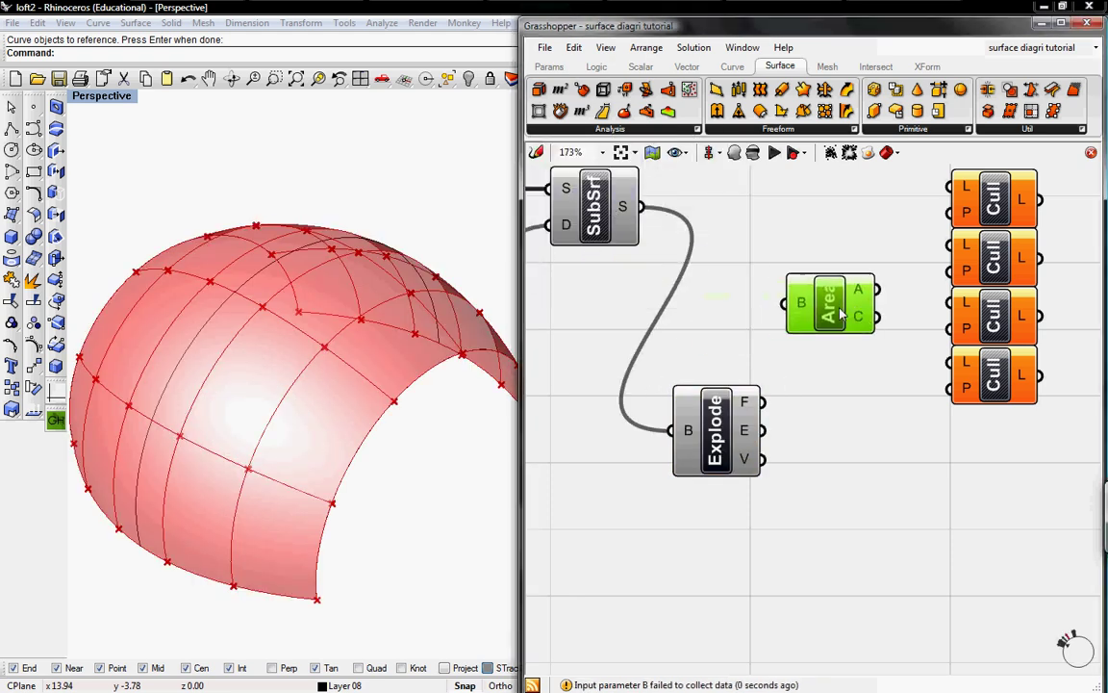
drag(762, 402, 790, 302)
- Move the four Cull components beside Explode and connect its V output to each Cull's L input
right_drag(869, 411, 770, 425)
drag(972, 475, 756, 441)
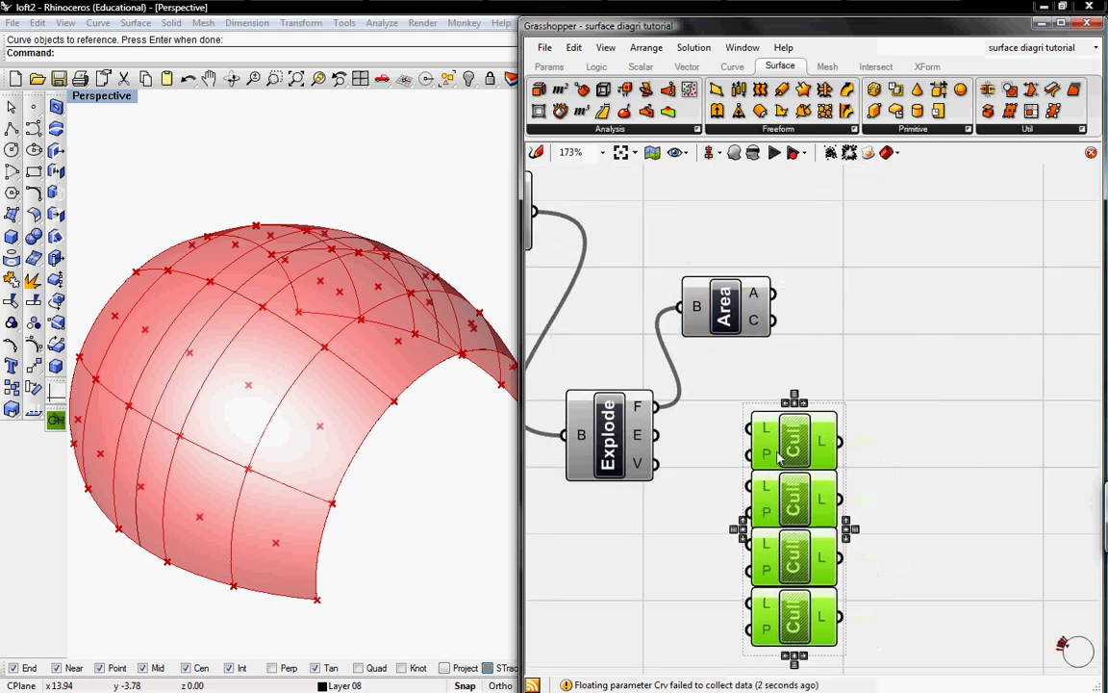
right_drag(710, 482, 789, 362)
click(789, 363)
drag(826, 308, 829, 308)
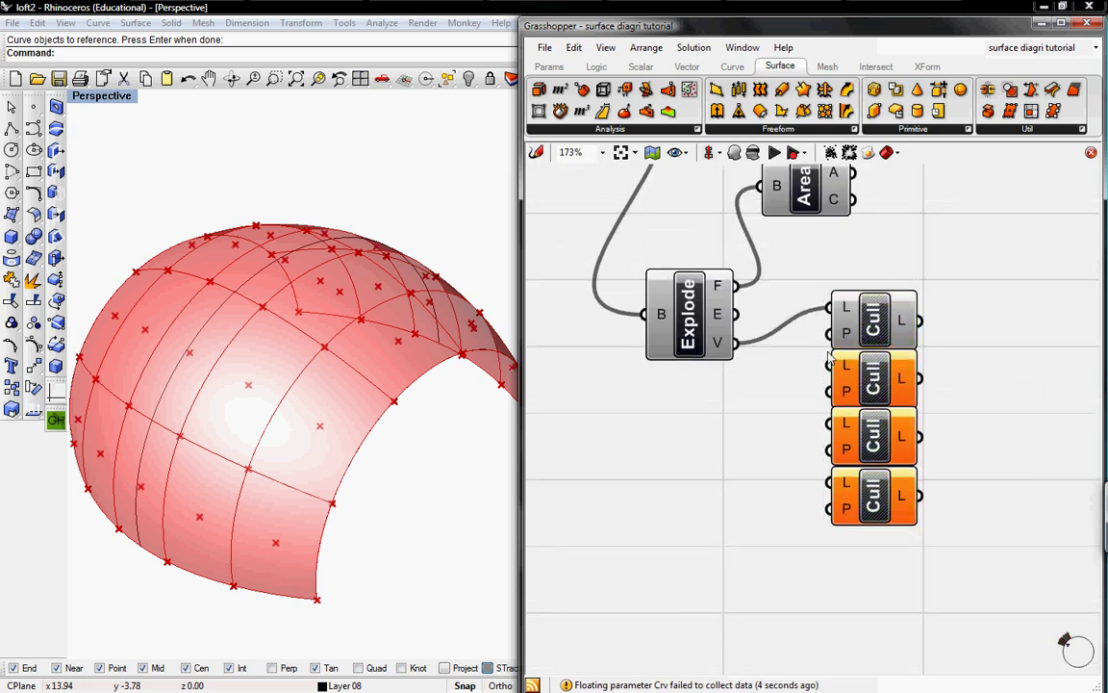
drag(733, 343, 829, 423)
drag(829, 481, 736, 343)
- Add a 4Point Surface component and connect the Area component's C output to its C input
right_drag(965, 309, 767, 341)
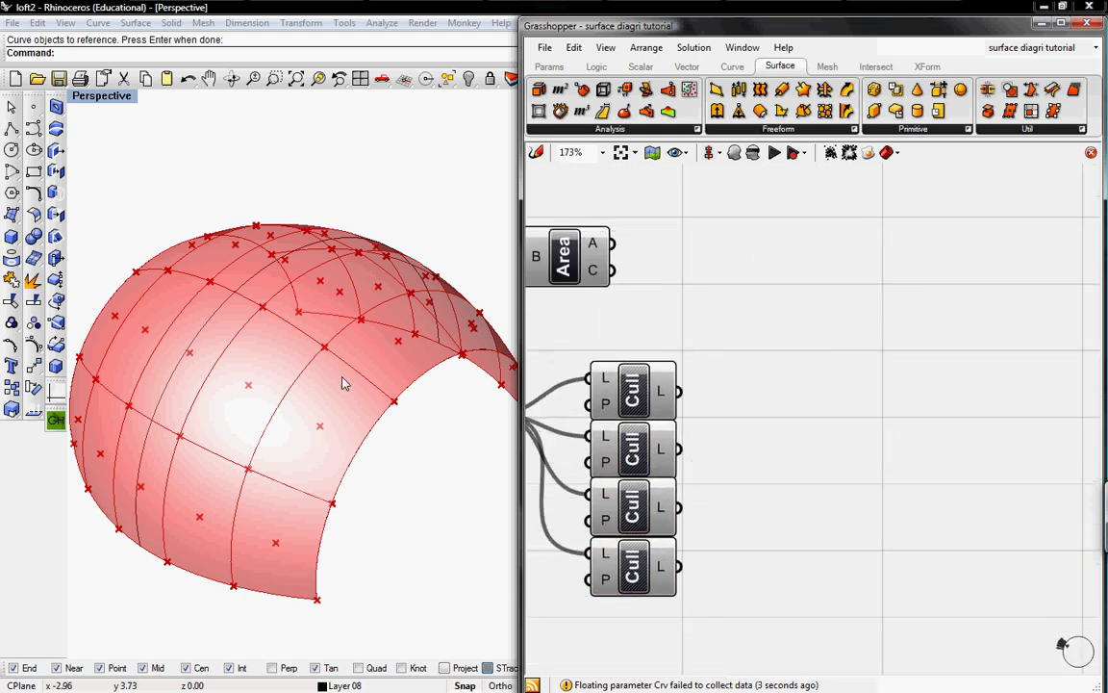
click(763, 132)
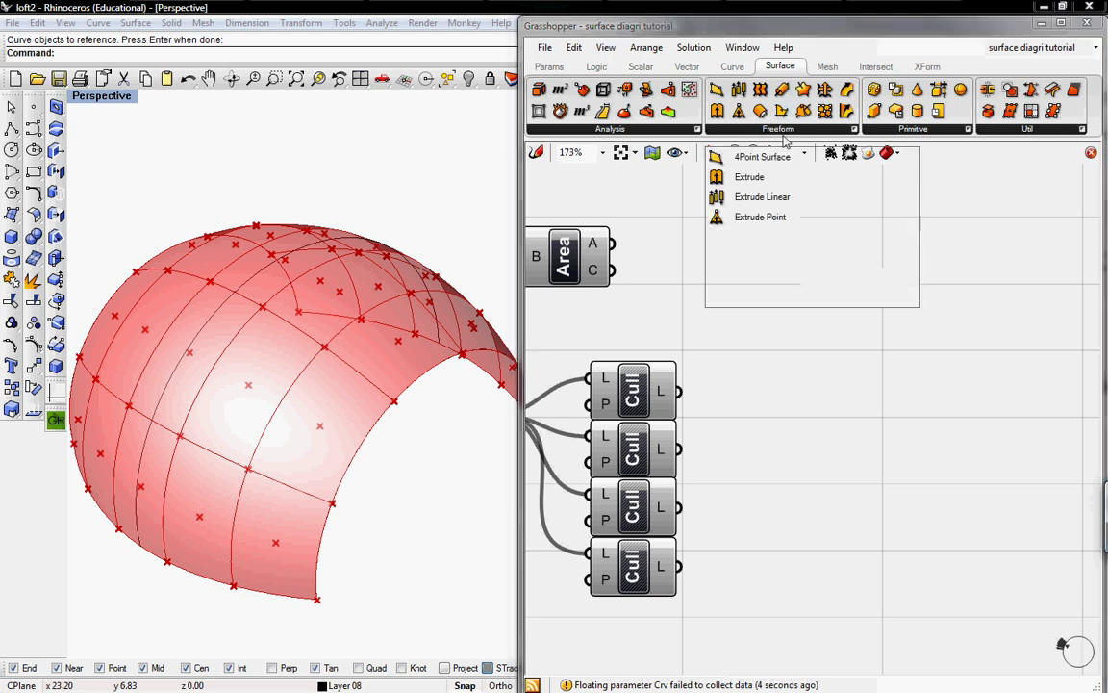
drag(741, 153, 612, 269)
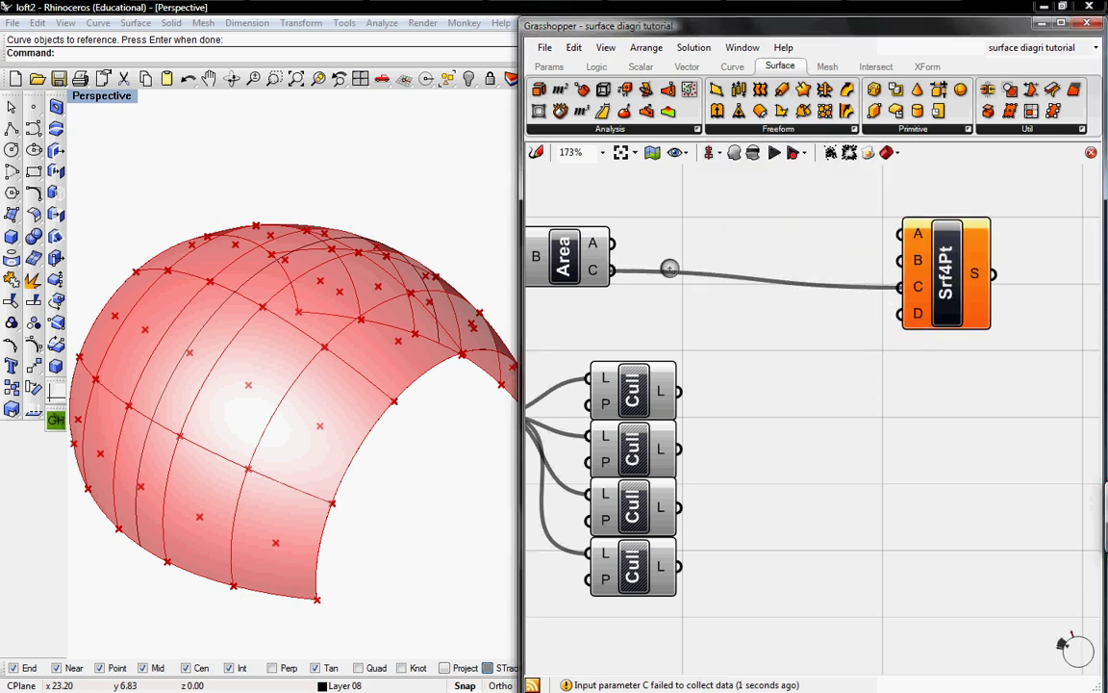
- Duplicate the Srf4Pt component three times and arrange all four in a vertical column
click(950, 258)
key(ctrl+c)
key(ctrl+v)
key(ctrl+v)
key(ctrl+v)
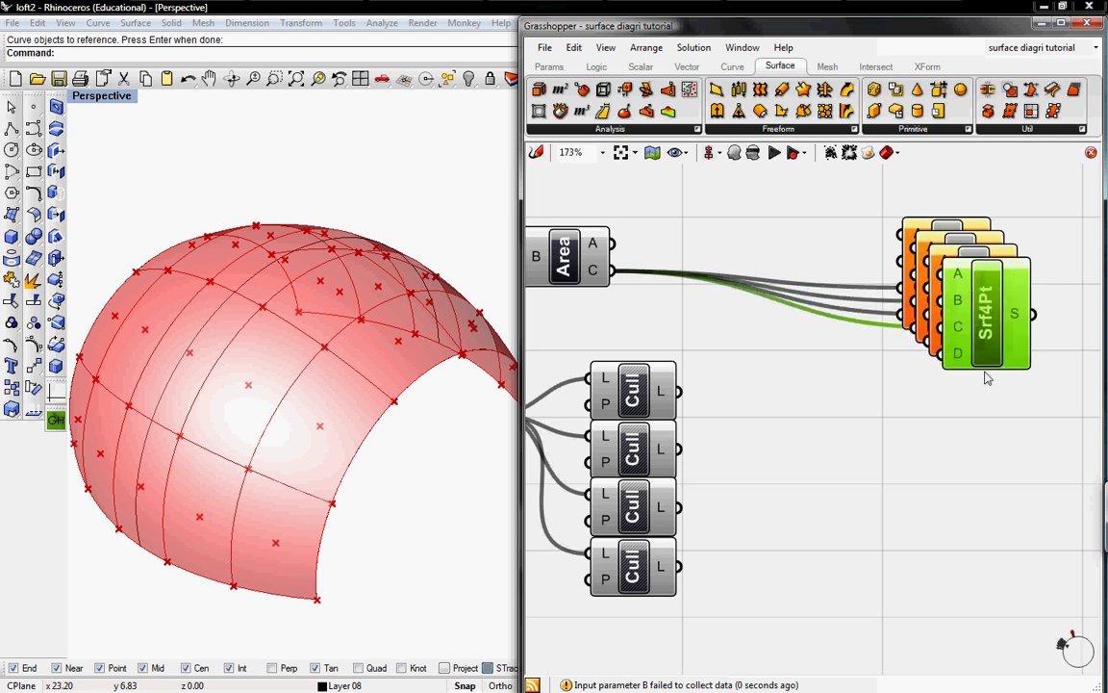
drag(990, 276, 941, 531)
drag(972, 298, 947, 431)
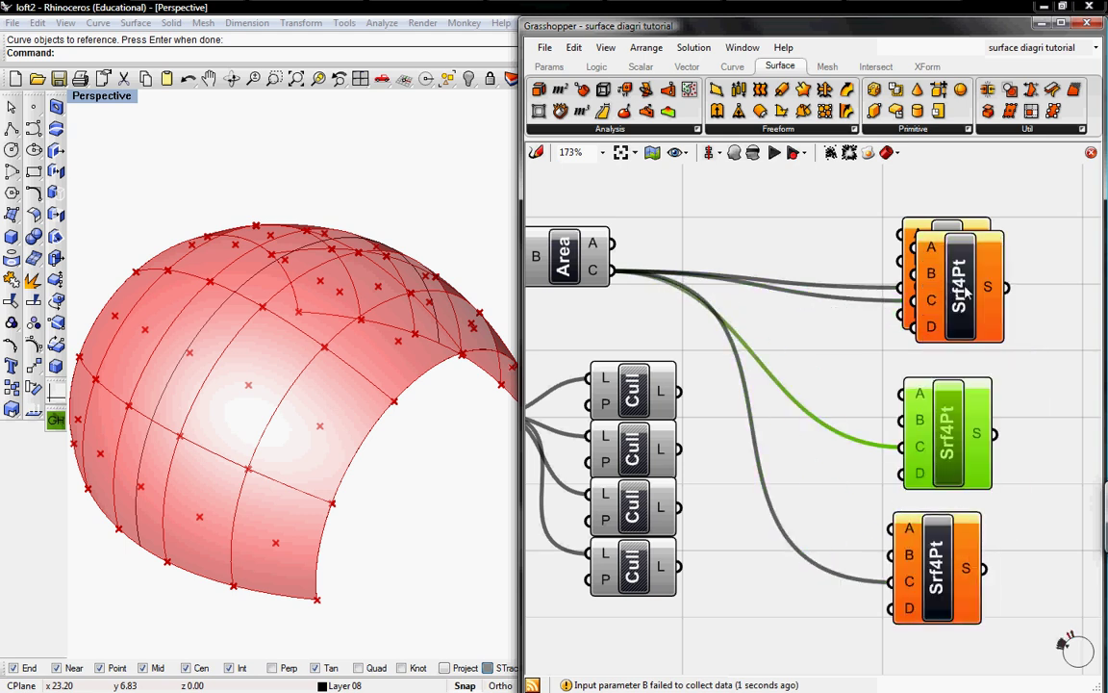
scroll(967, 293, down, 3)
drag(835, 289, 837, 206)
right_drag(858, 291, 906, 318)
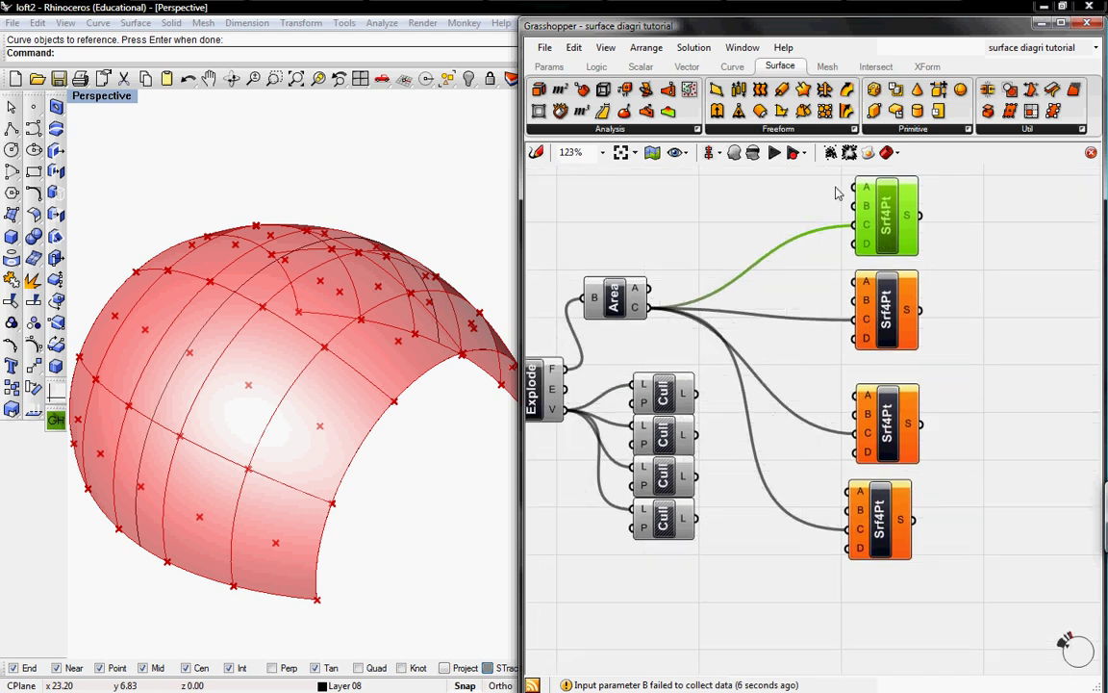
- Connect the first and second Culls to A and B of the top Srf4Pt, and the third and fourth Culls to the second Srf4Pt
drag(851, 192, 694, 392)
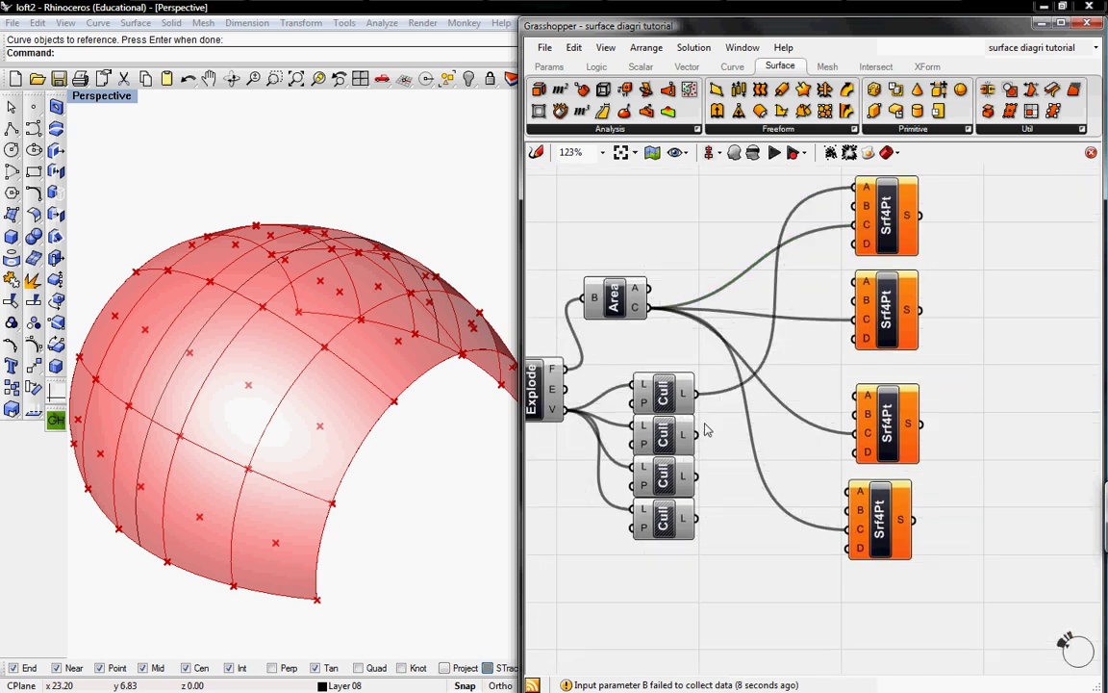
drag(765, 351, 858, 205)
click(893, 313)
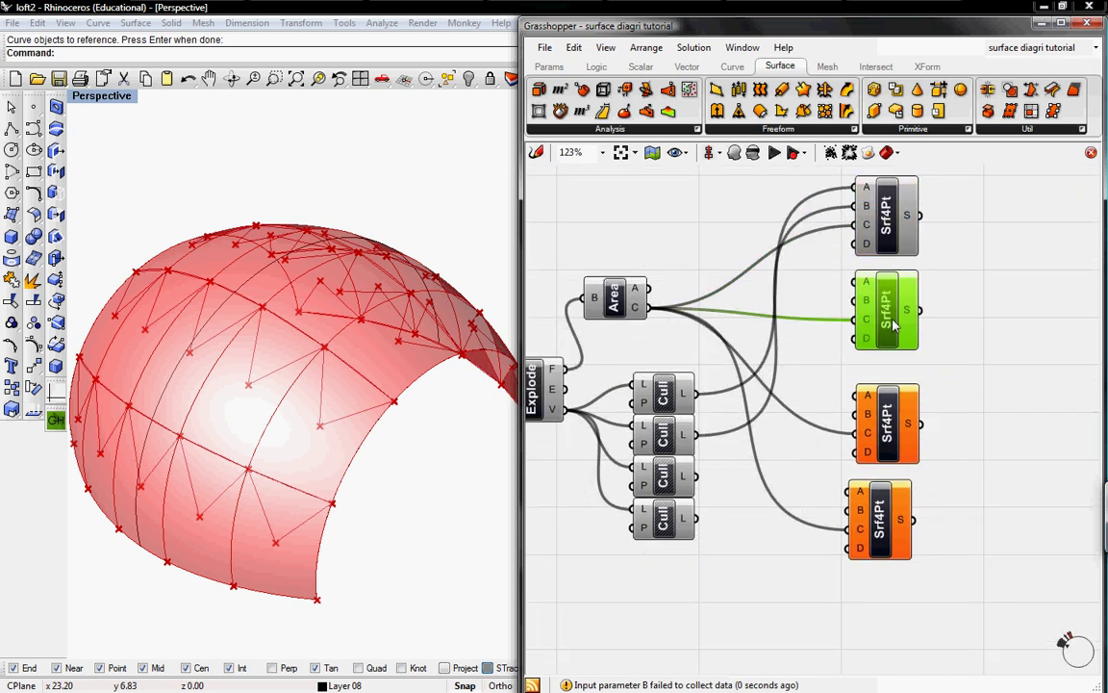
drag(694, 475, 850, 282)
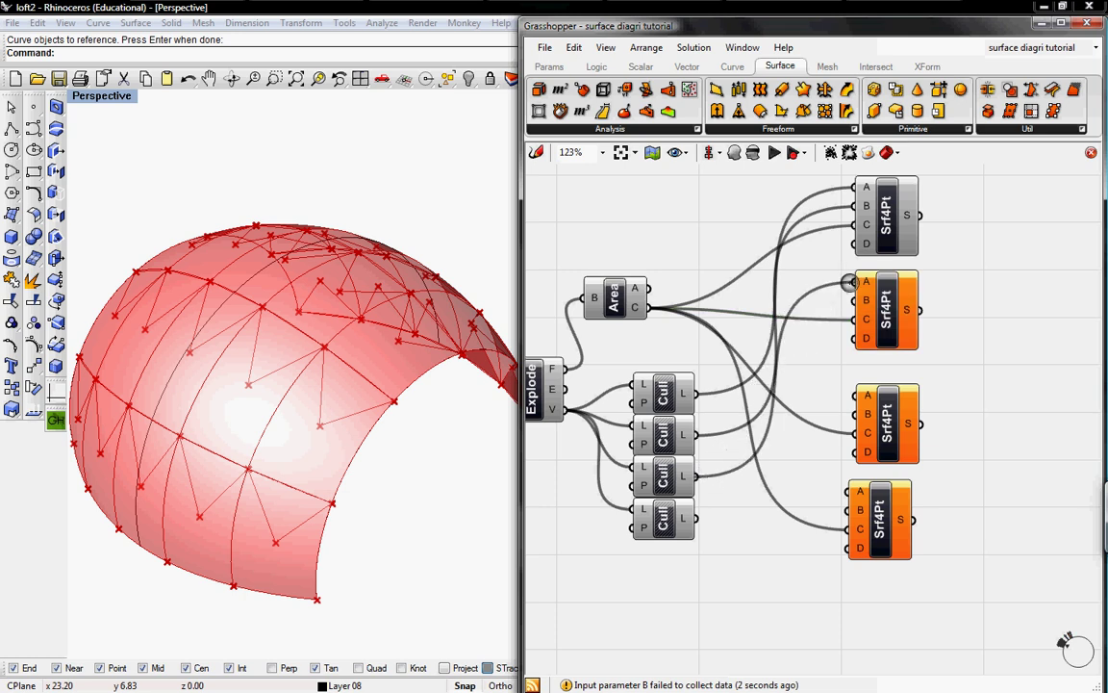
drag(854, 337, 694, 517)
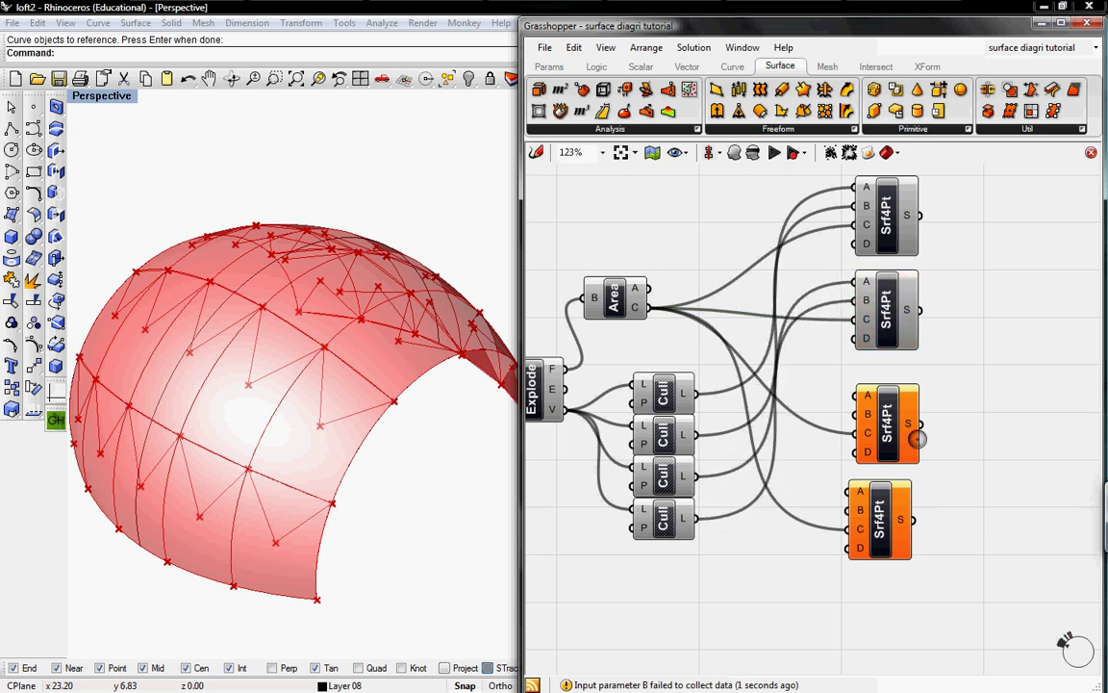
- Connect the second and third Culls to A and B of the third Srf4Pt, and the first and fourth Culls to the bottom one
click(893, 423)
drag(695, 435, 857, 415)
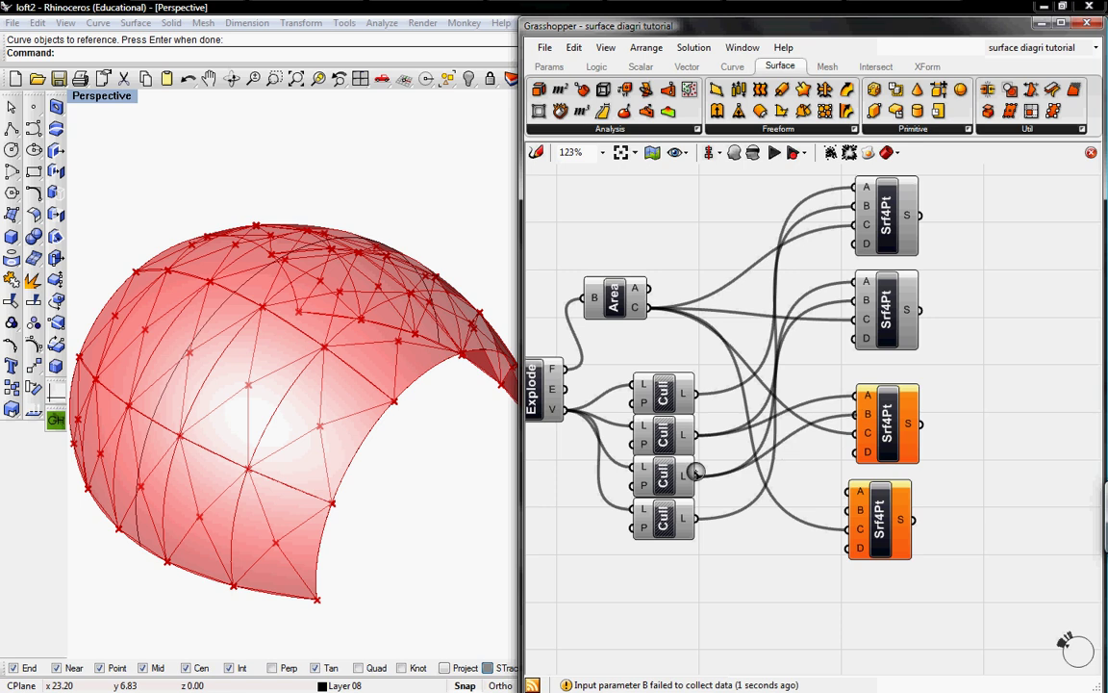
click(902, 517)
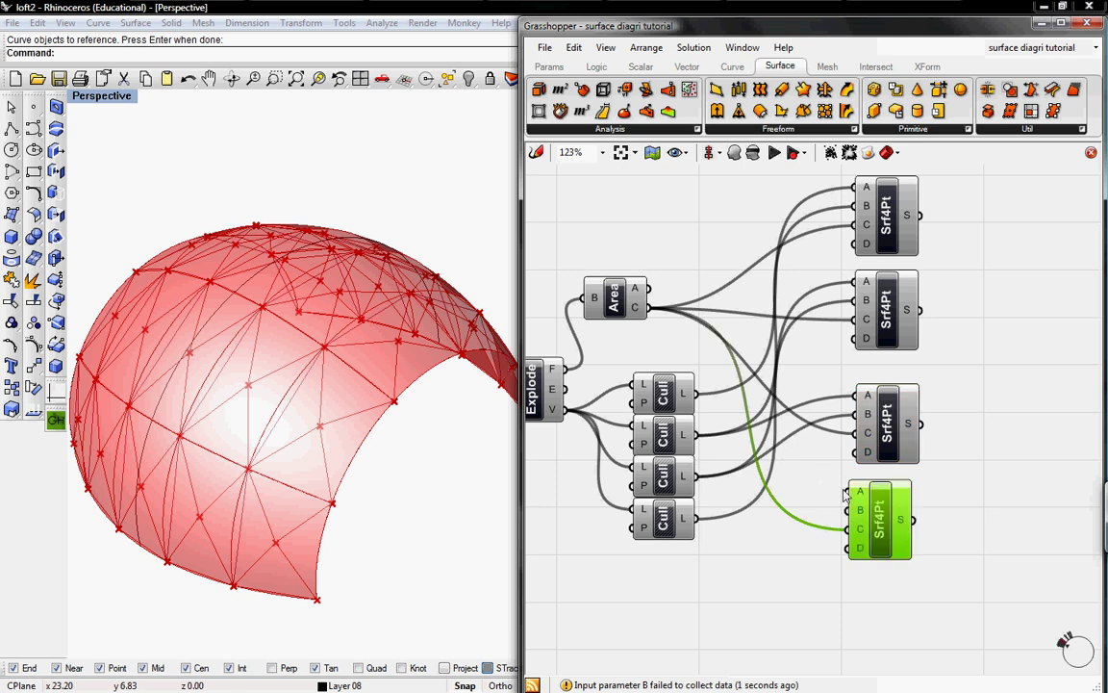
drag(845, 493, 690, 384)
drag(759, 514, 844, 515)
- Turn off the preview of the Explode component and of the lower three Srf4Pt components
right_drag(557, 416, 684, 449)
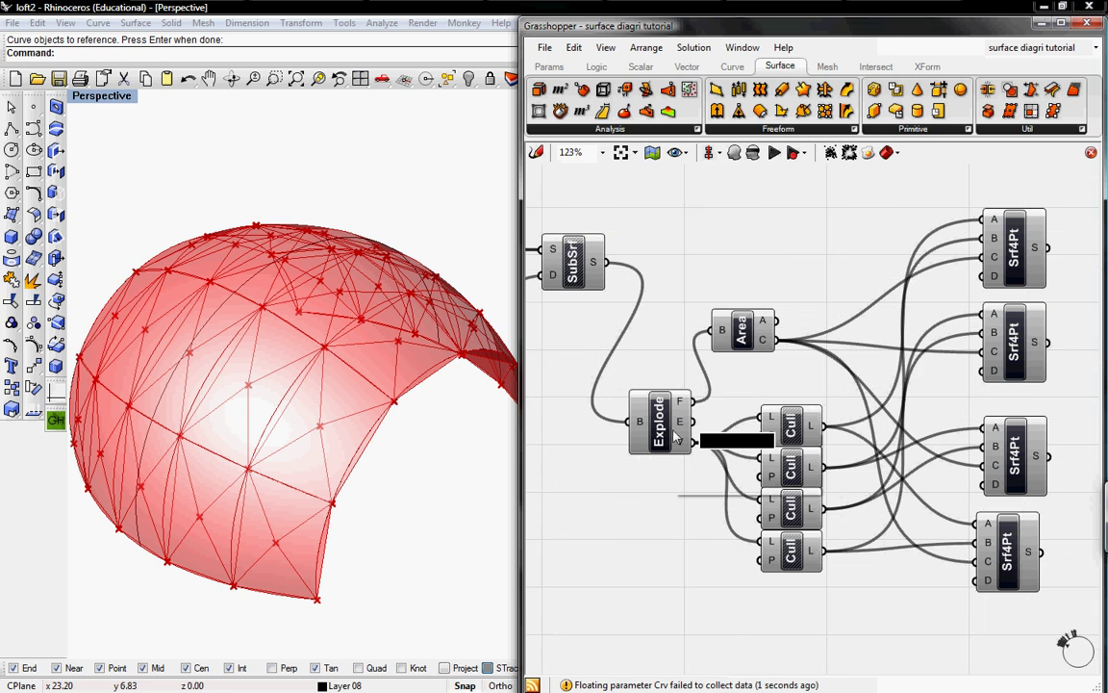
right_click(672, 411)
click(700, 441)
right_drag(916, 458, 710, 440)
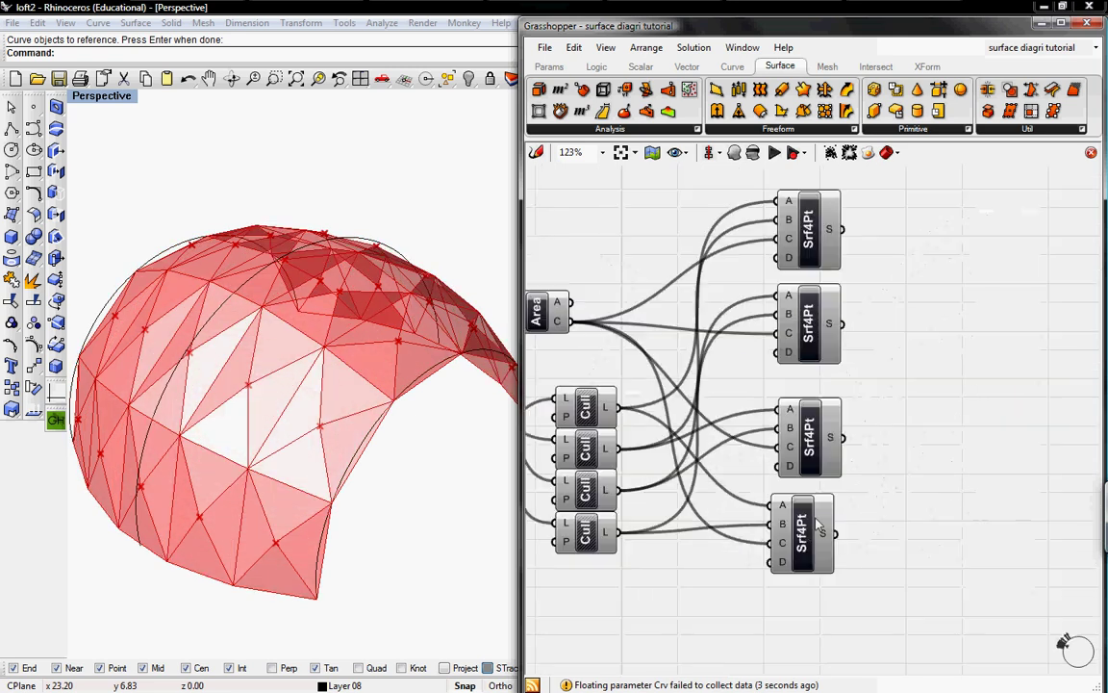
right_click(810, 524)
click(818, 487)
right_click(810, 441)
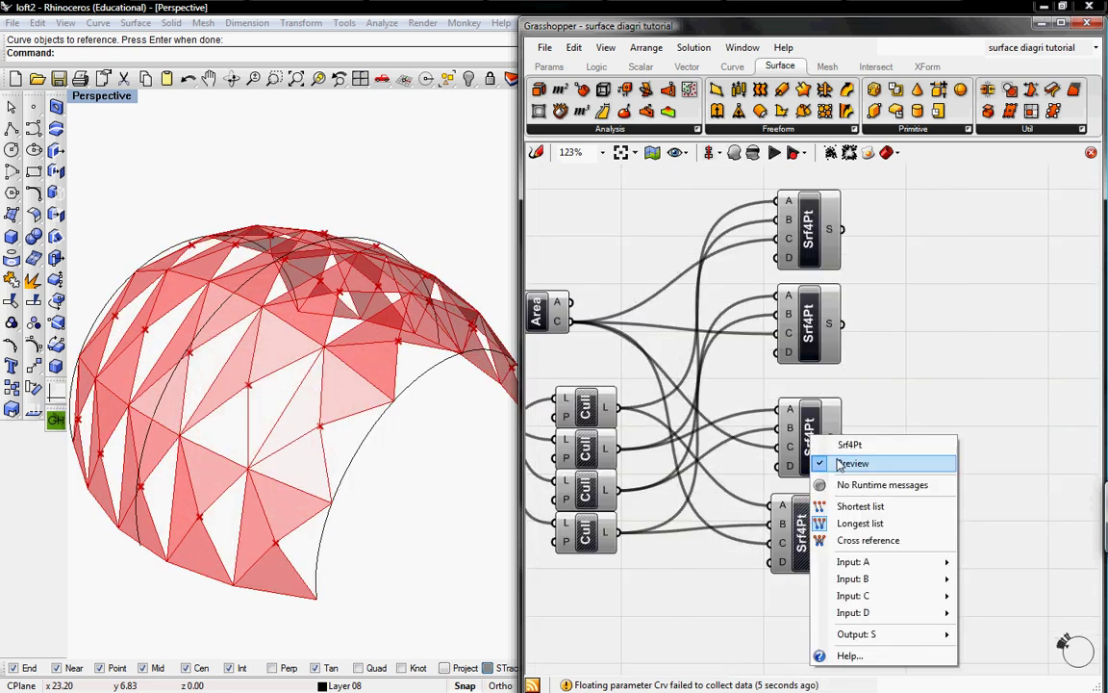
click(818, 460)
right_click(811, 324)
click(823, 344)
- Move the top Srf4Pt component away from the others onto an empty area of the canvas
click(807, 224)
right_drag(848, 251, 760, 454)
drag(727, 412, 762, 265)
right_drag(841, 367, 688, 380)
drag(608, 300, 626, 315)
mouse_move(723, 351)
right_down()
mouse_move(828, 383)
mouse_move(720, 374)
right_up()
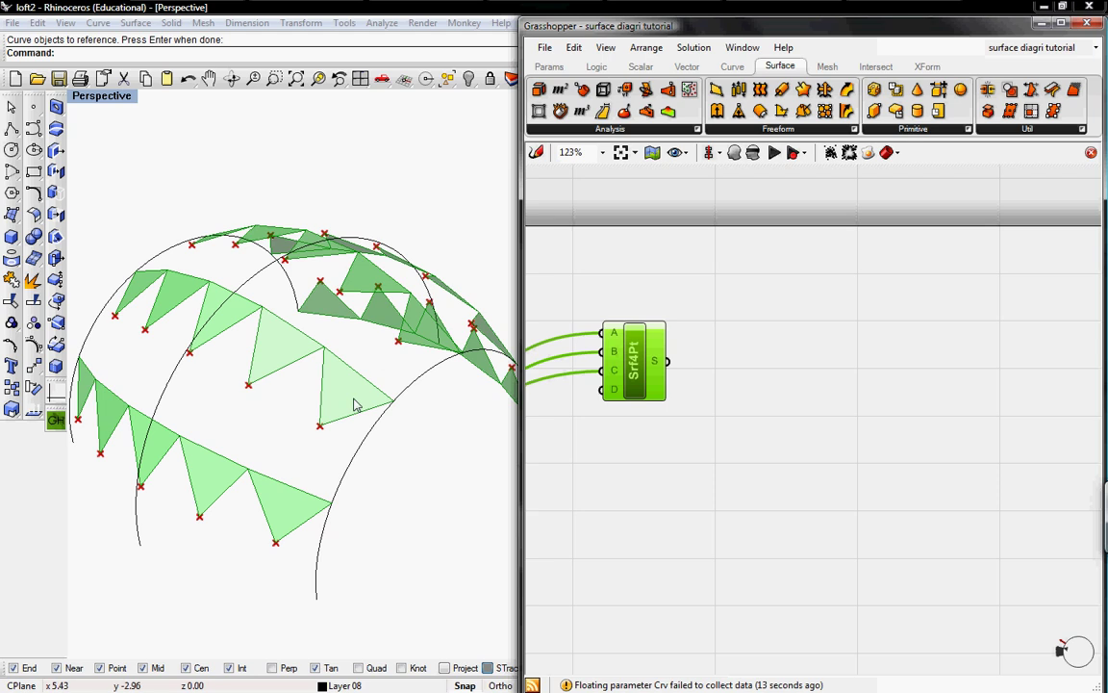
- Add BRep Components and BRep Area components and connect the separated Srf4Pt's S output to both B inputs
click(567, 127)
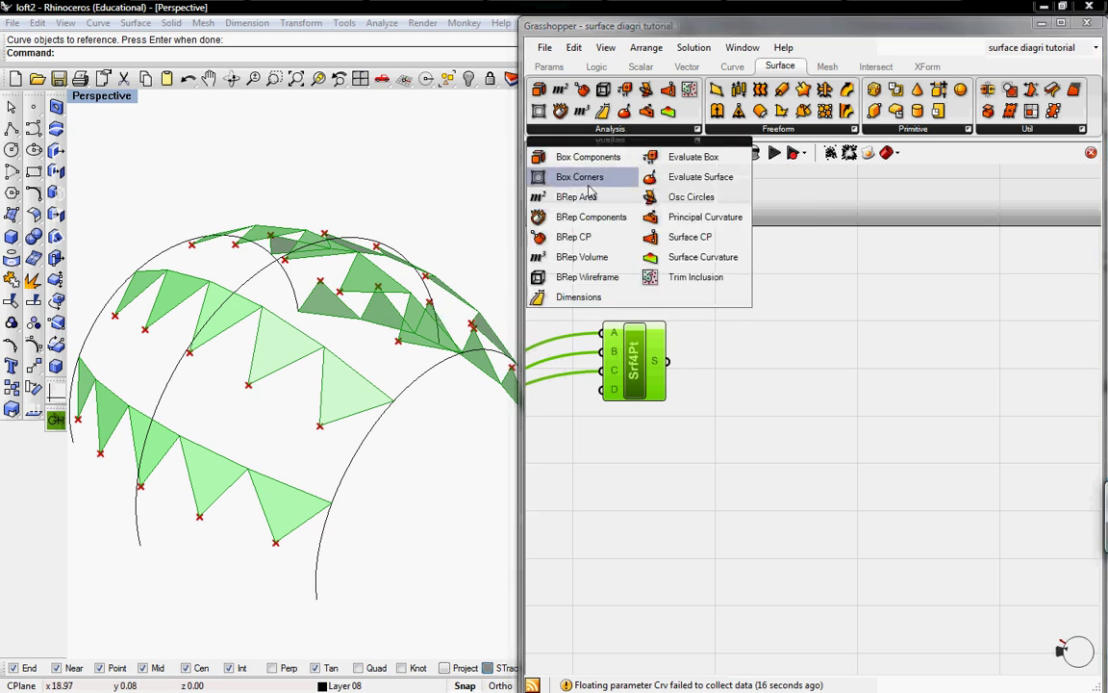
drag(576, 215, 663, 362)
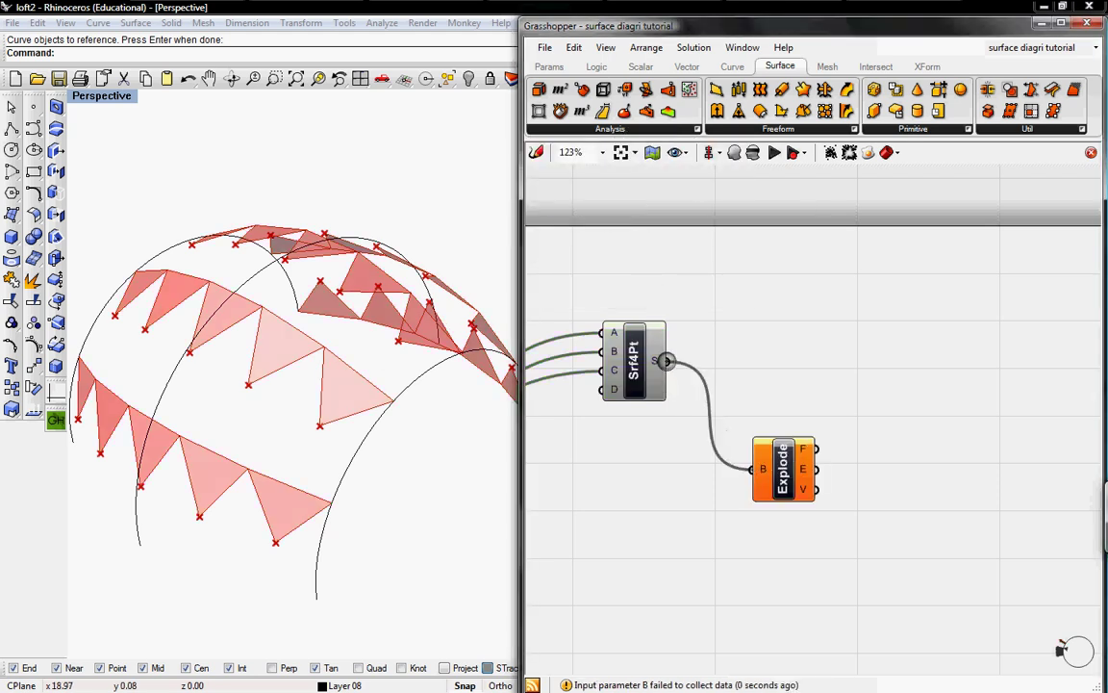
click(610, 129)
drag(563, 203, 781, 329)
drag(671, 362, 742, 329)
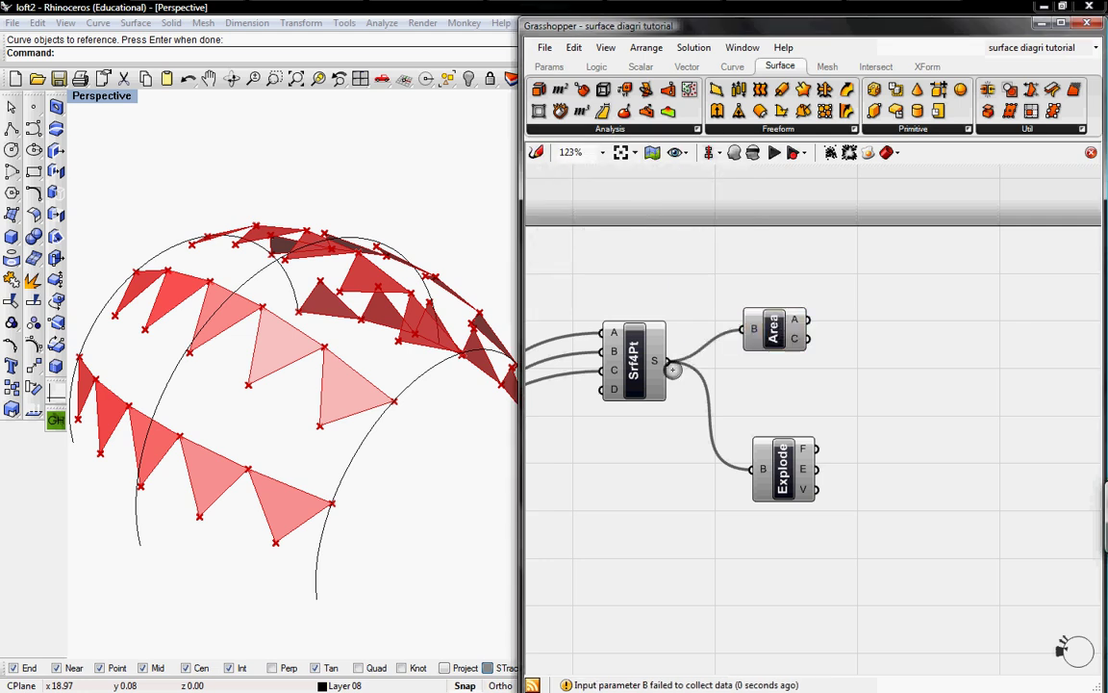
- Turn off the separated Srf4Pt's preview and move its Explode component closer beneath the Area component
right_click(632, 367)
click(660, 401)
drag(784, 471, 766, 434)
right_drag(836, 400, 704, 394)
right_drag(619, 447, 937, 304)
right_drag(623, 476, 898, 341)
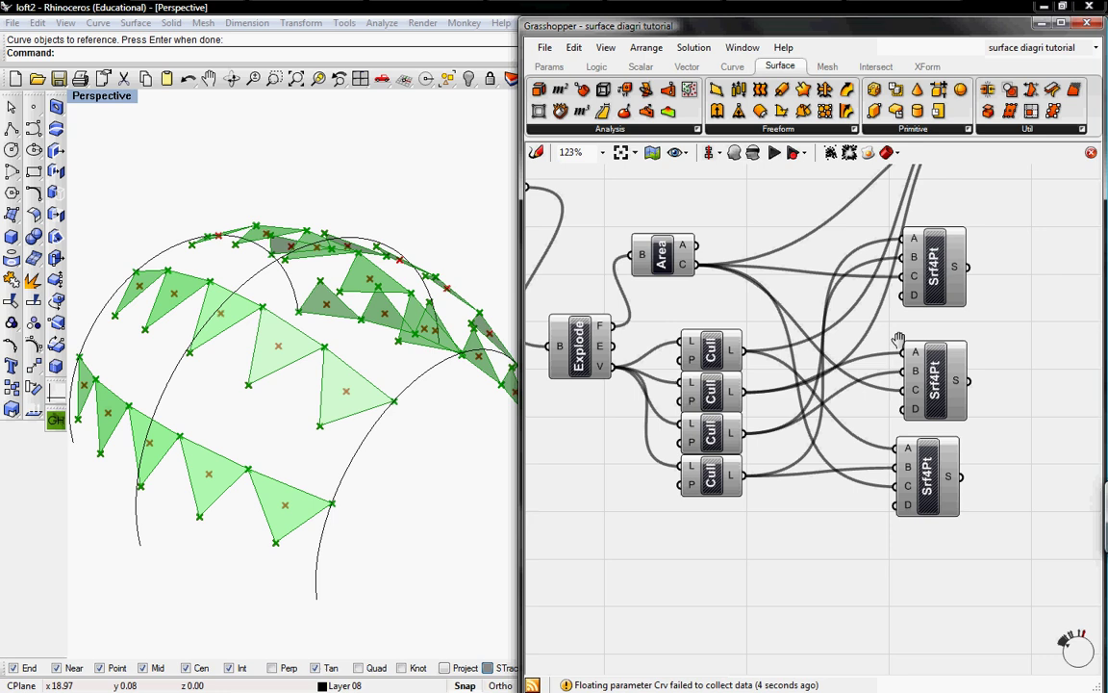
click(763, 458)
drag(755, 429, 684, 327)
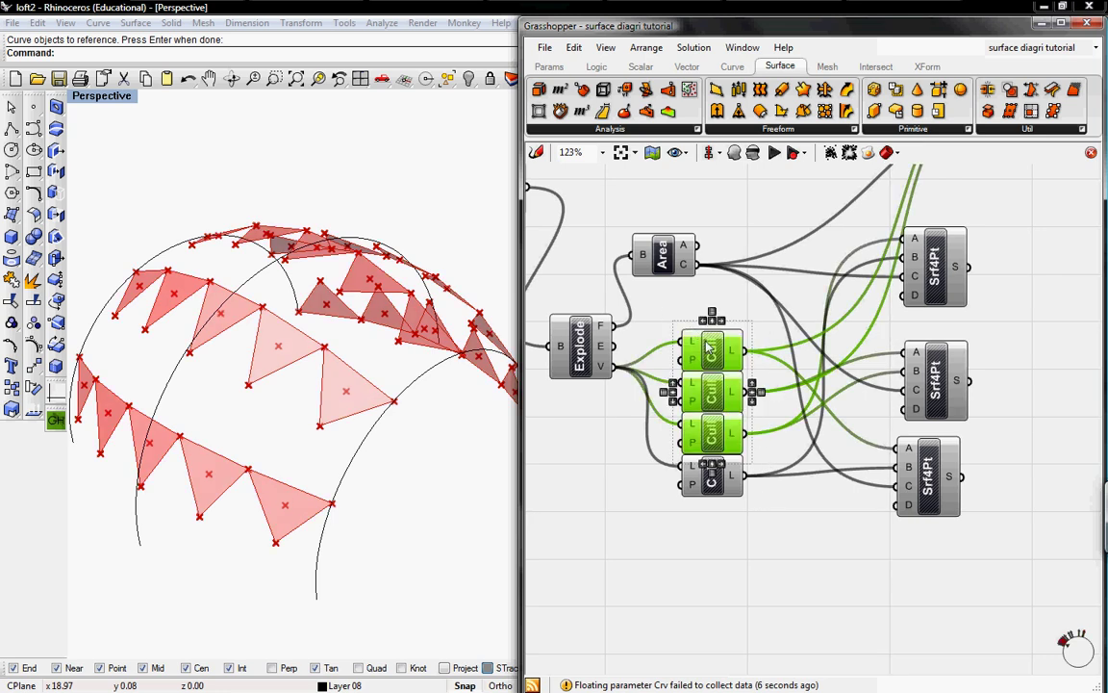
key(ctrl+v)
mouse_move(727, 360)
mouse_down()
mouse_move(823, 332)
mouse_move(746, 340)
mouse_move(702, 353)
mouse_move(706, 360)
mouse_up()
click(982, 303)
key(Delete)
- Duplicate three of the Cull components and place the copies beside the second Explode component
drag(799, 466, 712, 333)
ctrl+click(716, 474)
key(ctrl+c)
key(ctrl+v)
drag(730, 393, 1047, 310)
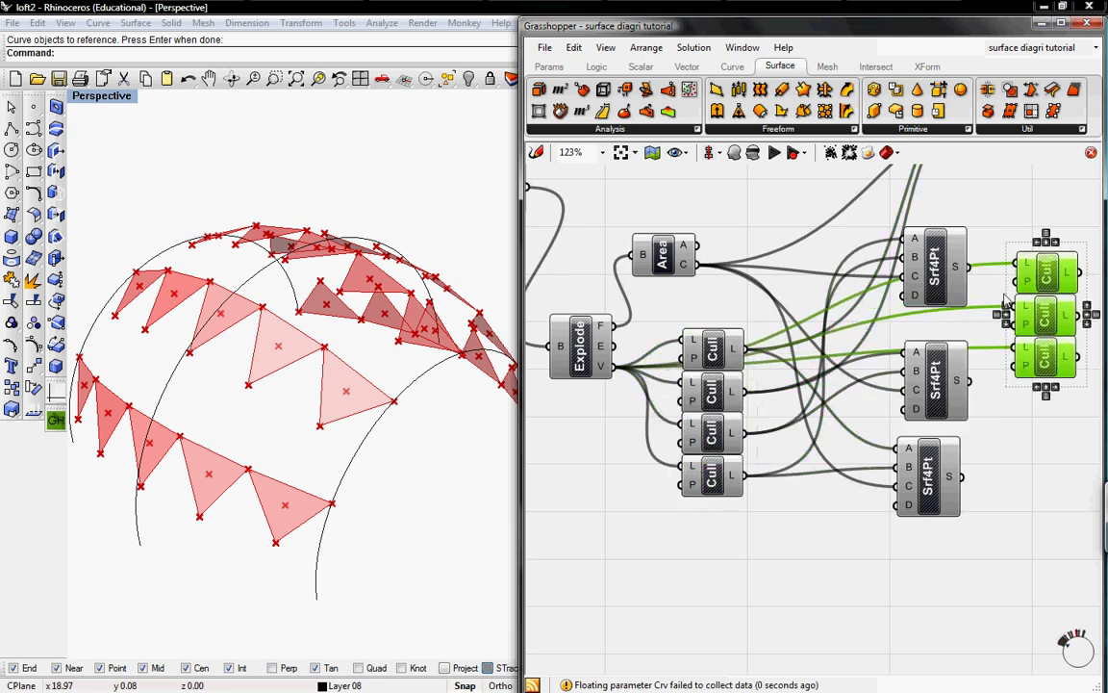
right_drag(1039, 283, 738, 549)
drag(739, 550, 1037, 465)
- Connect the second Explode component's V output to the L inputs of the three copied Culls
right_drag(954, 465, 660, 476)
drag(742, 476, 787, 441)
click(713, 463)
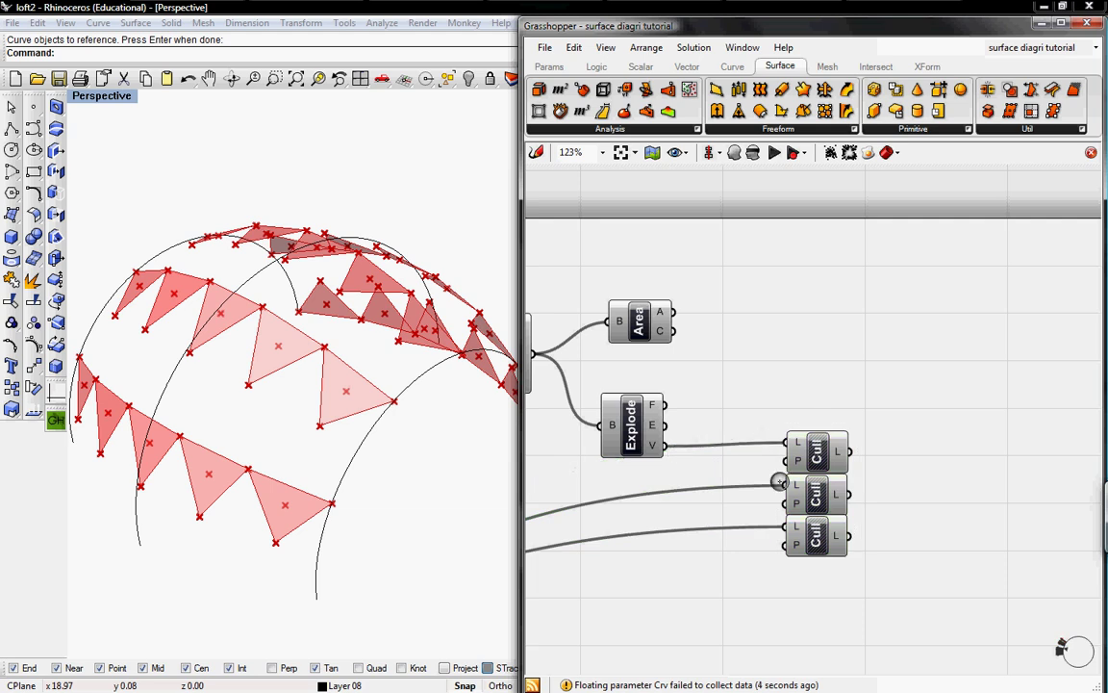
drag(687, 453, 673, 446)
drag(772, 520, 787, 526)
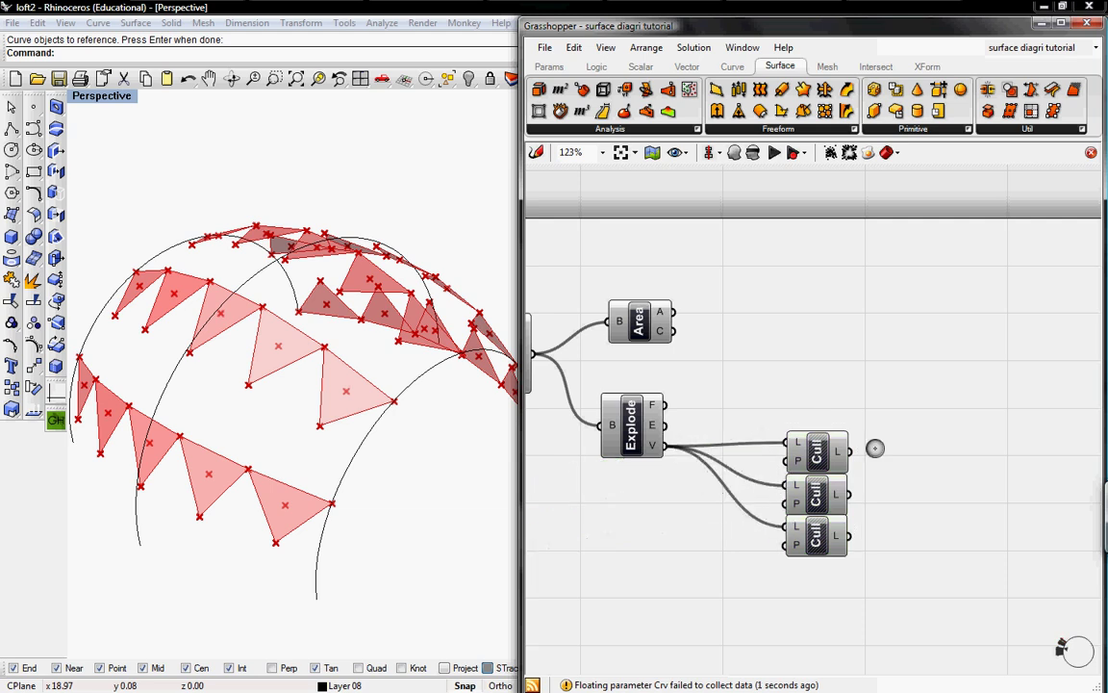
right_drag(870, 447, 816, 441)
drag(827, 574, 709, 435)
alt+drag(794, 484, 794, 642)
right_drag(793, 641, 822, 516)
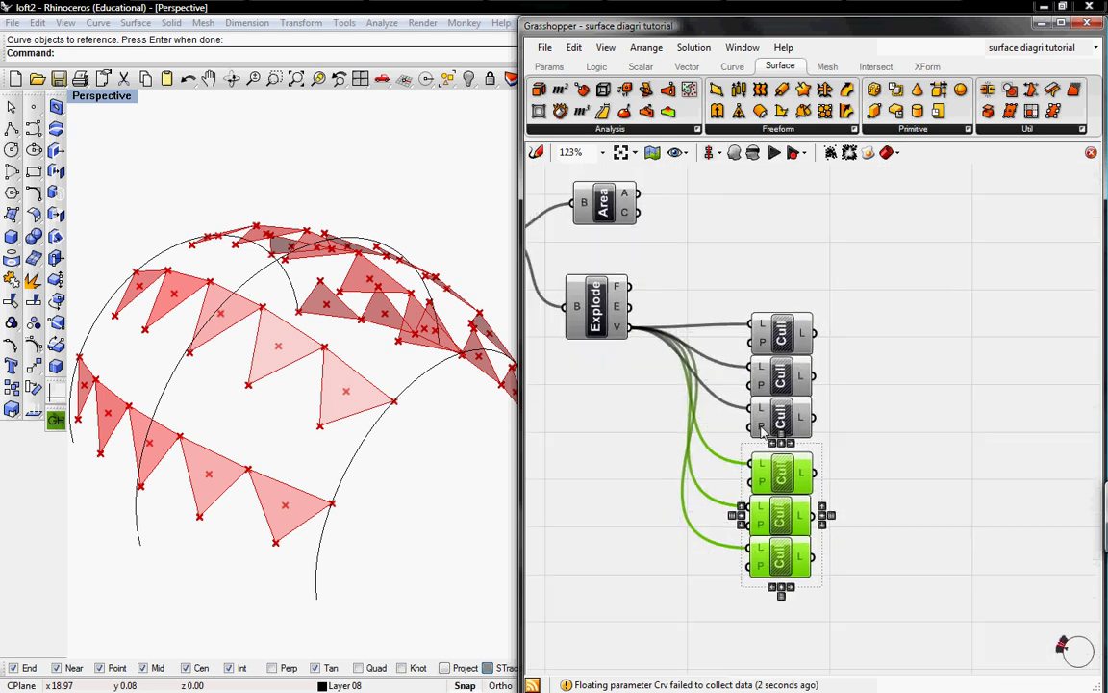
key(Delete)
- Trim the first vertex Cull's P pattern to True, False, False
right_click(760, 344)
click(809, 488)
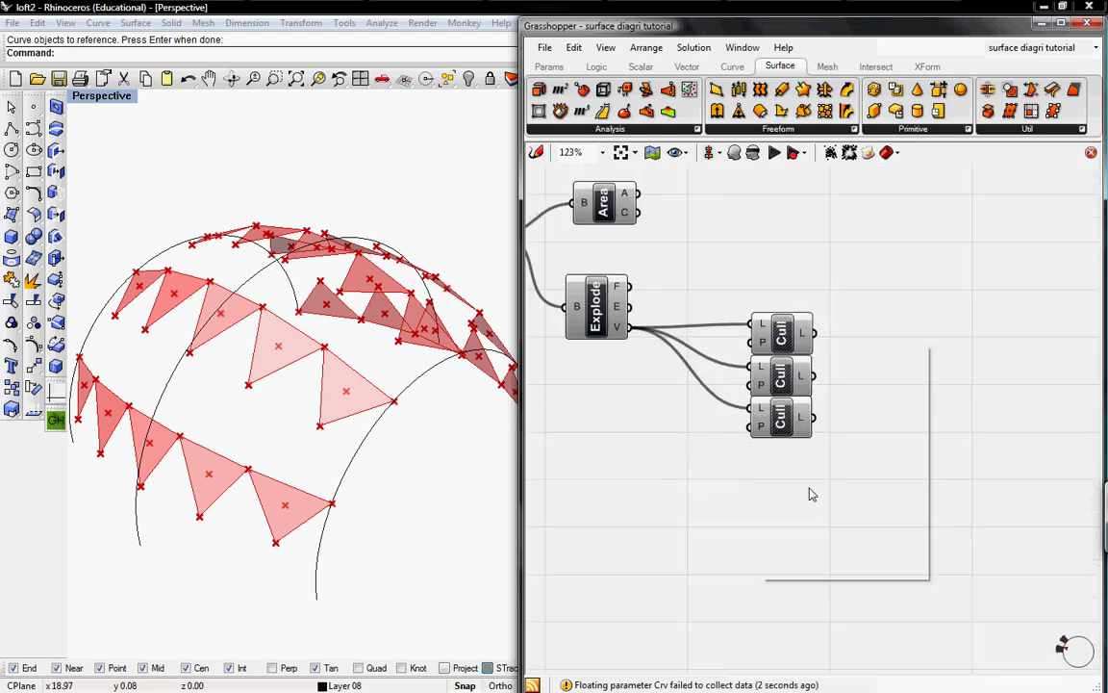
key(Delete)
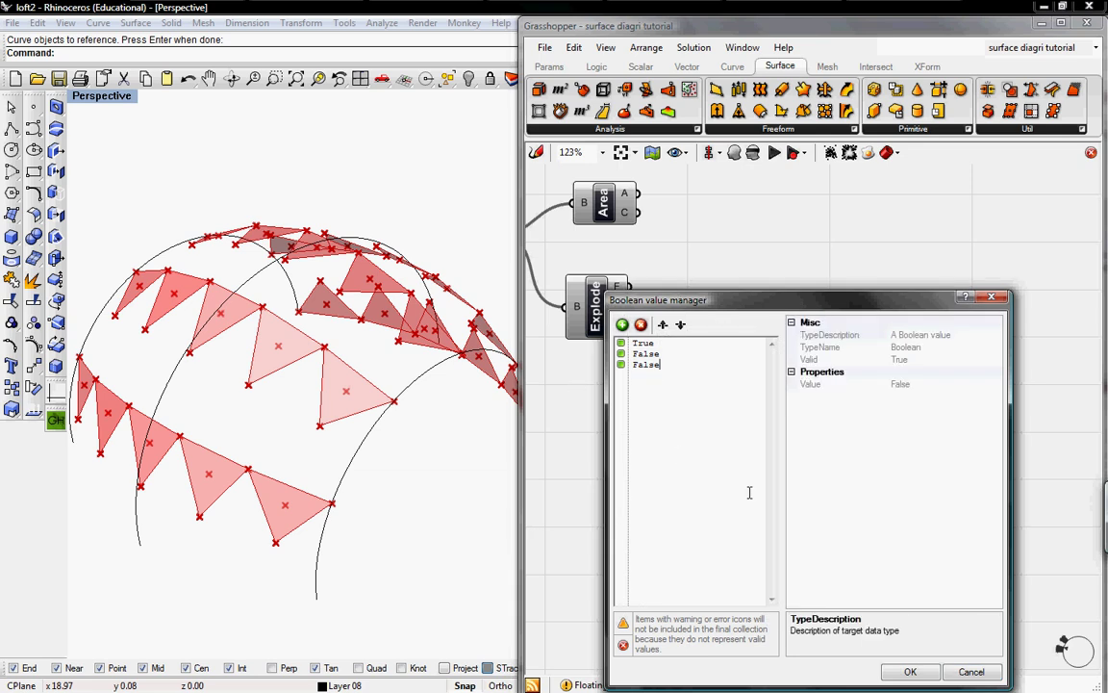
click(885, 671)
- Trim the P patterns of the second and third vertex Culls to three Boolean values each by removing their last value
right_click(762, 385)
click(811, 530)
key(Delete)
click(912, 677)
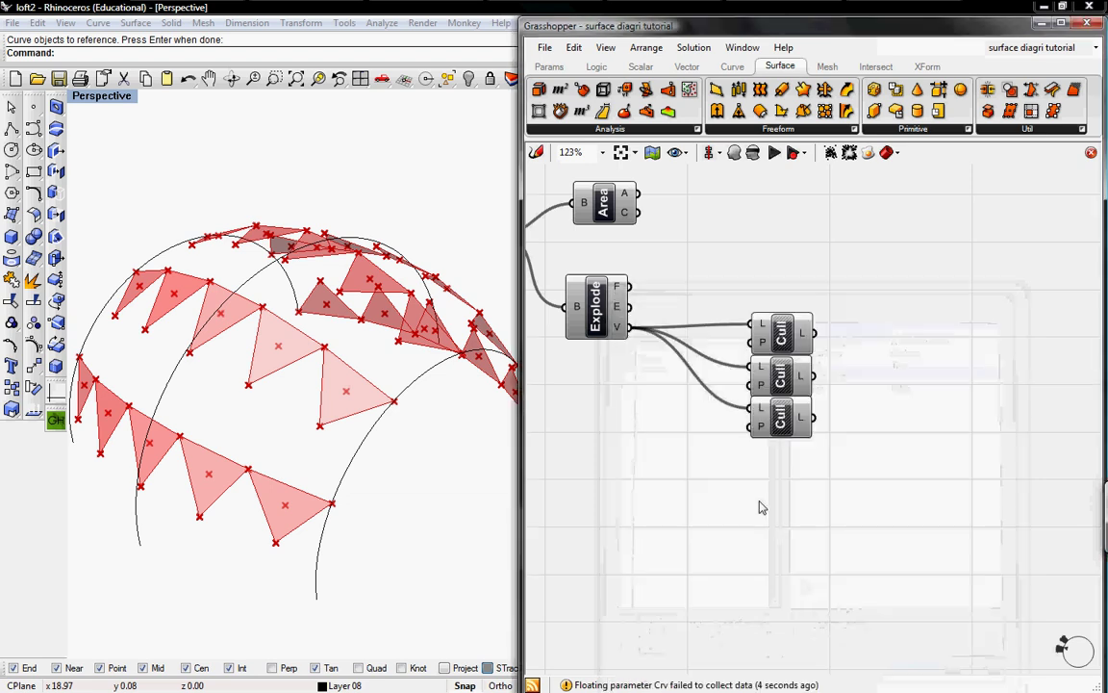
right_click(762, 428)
click(808, 576)
double_click(661, 377)
key(BackSpace)
key(BackSpace)
click(912, 673)
- Duplicate the three vertex Culls below the originals and connect the second Explode's E output to the copies' L inputs
drag(848, 512, 732, 294)
drag(792, 347, 788, 480)
drag(888, 432, 759, 506)
drag(758, 548, 630, 308)
- Add a curve Offset component in the empty canvas area beyond the Culls
right_drag(820, 339, 717, 377)
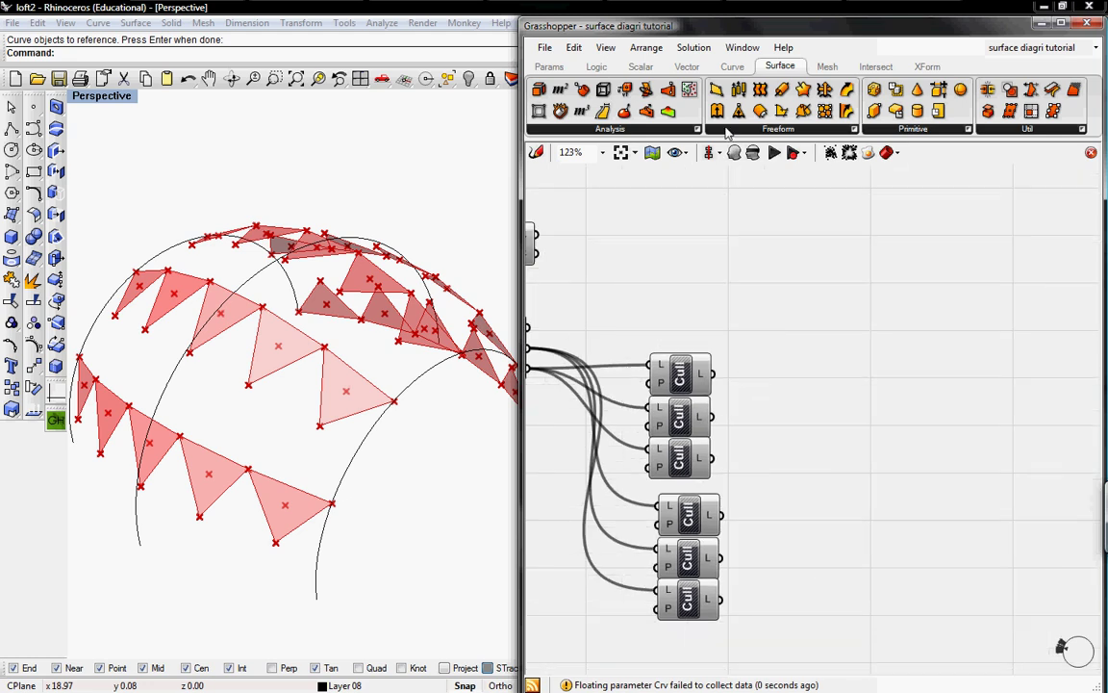
click(733, 67)
click(1044, 133)
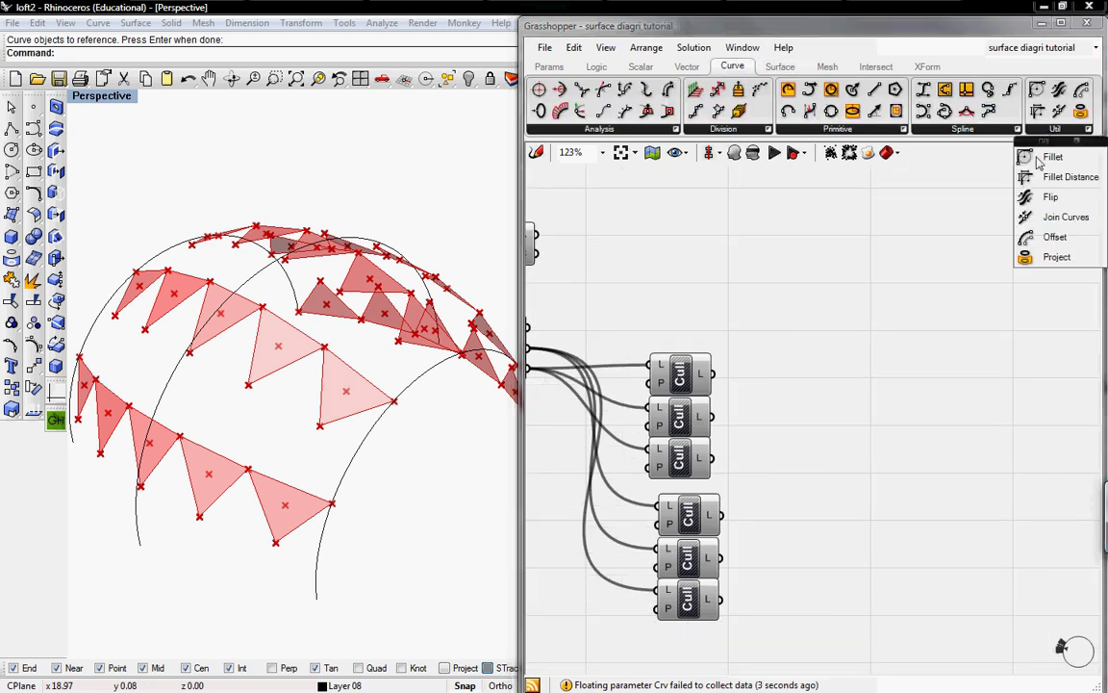
mouse_move(1027, 238)
mouse_down()
mouse_move(989, 322)
mouse_move(967, 334)
mouse_move(1034, 257)
mouse_up()
right_drag(996, 264, 1018, 266)
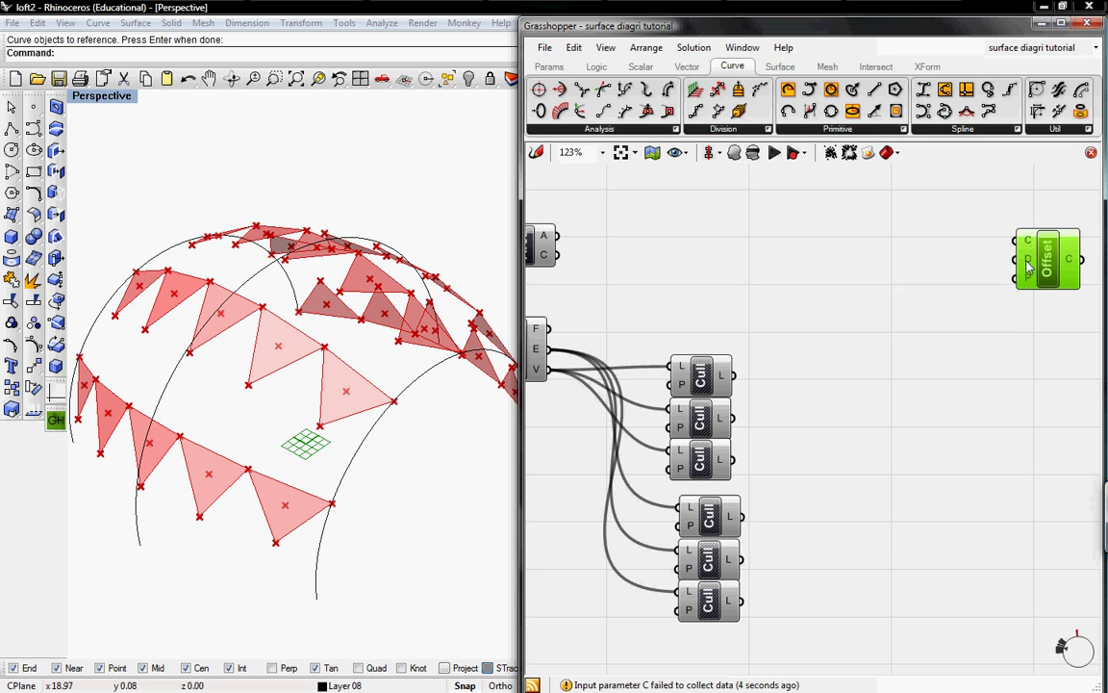
- Add a number slider above the Culls with integer rounding, an upper limit of 12 and a value of 4
click(547, 67)
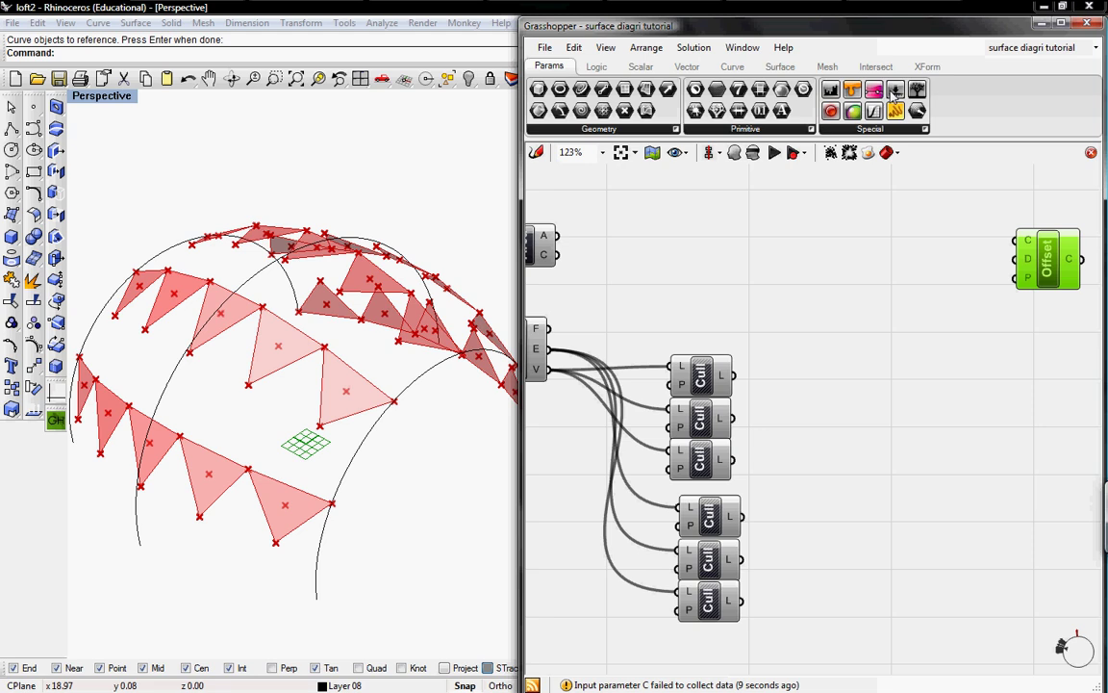
click(707, 202)
right_click(712, 202)
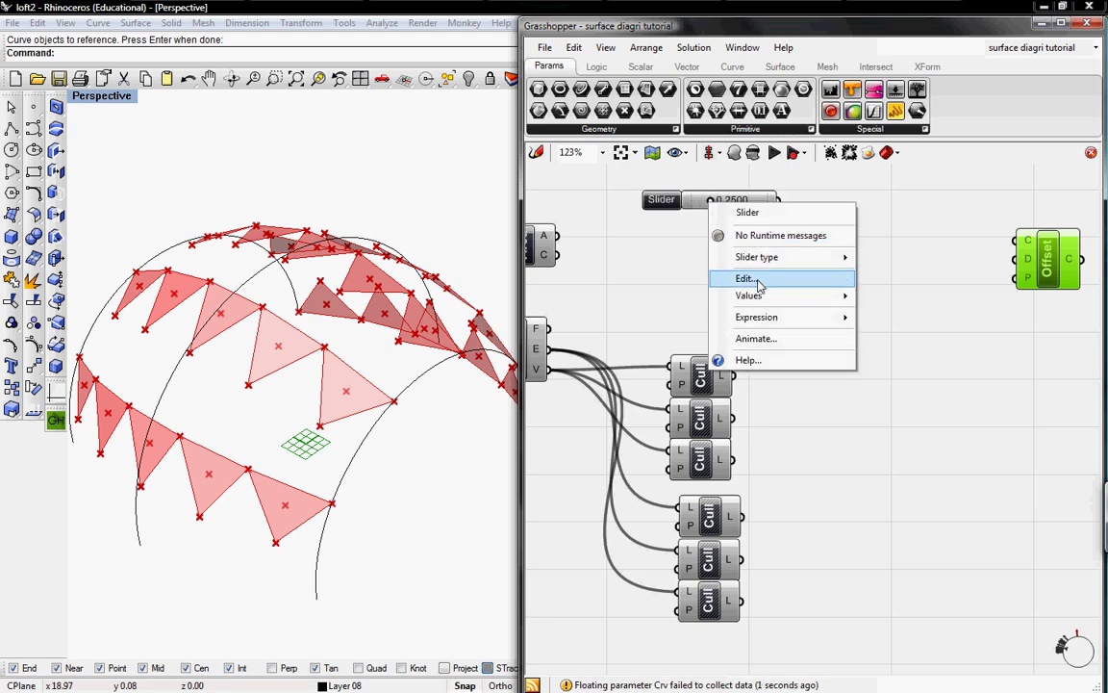
click(762, 292)
click(781, 193)
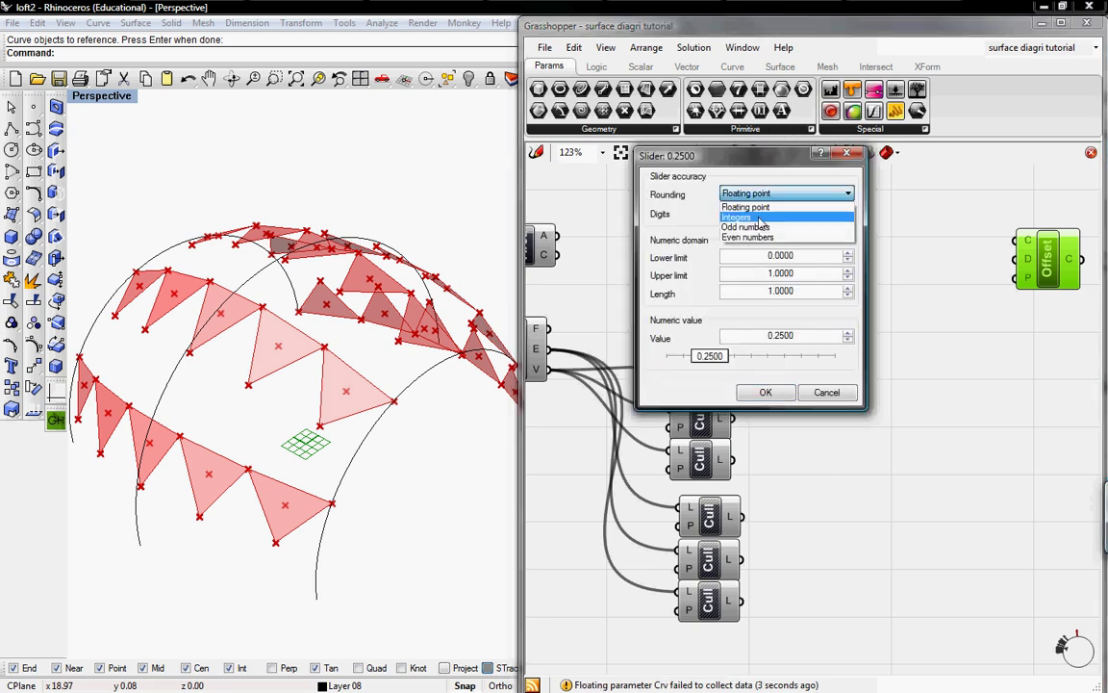
click(760, 218)
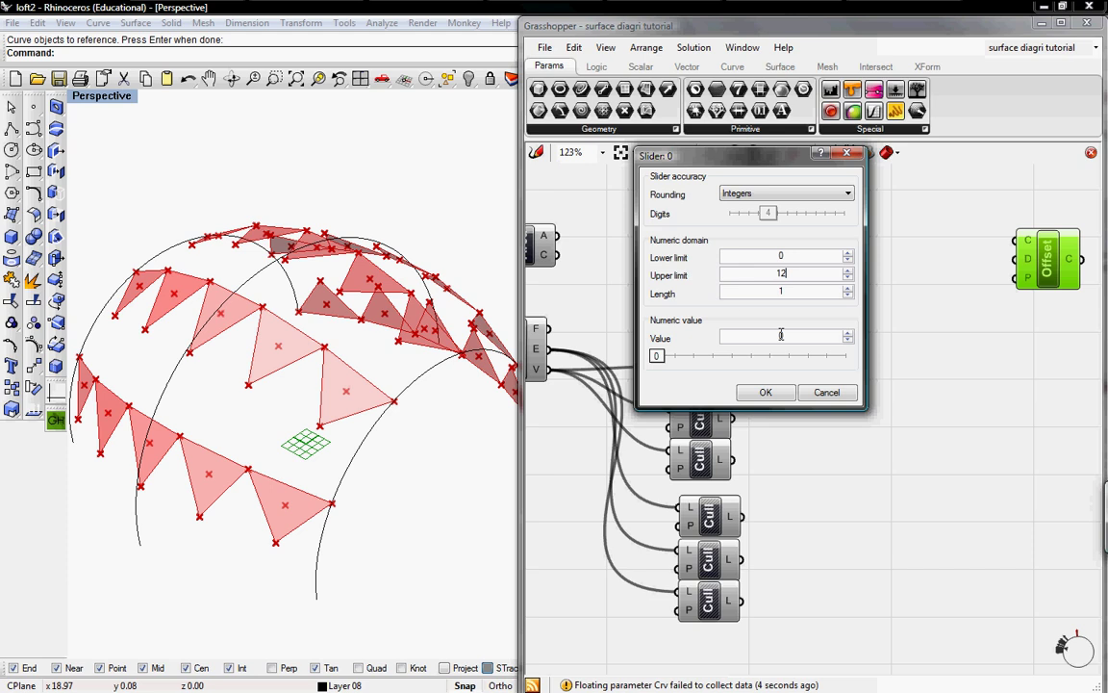
click(762, 394)
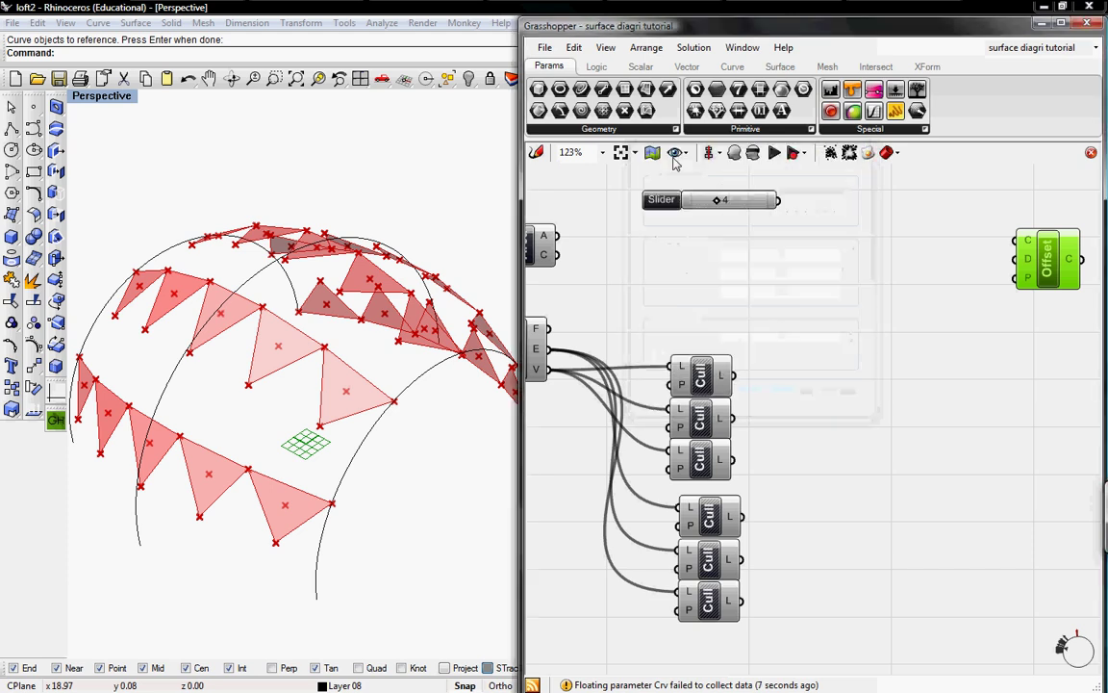
- Add an F1 function with the expression -x/12, feed the slider into x and connect its r output to the Offset's D input
click(597, 66)
click(817, 129)
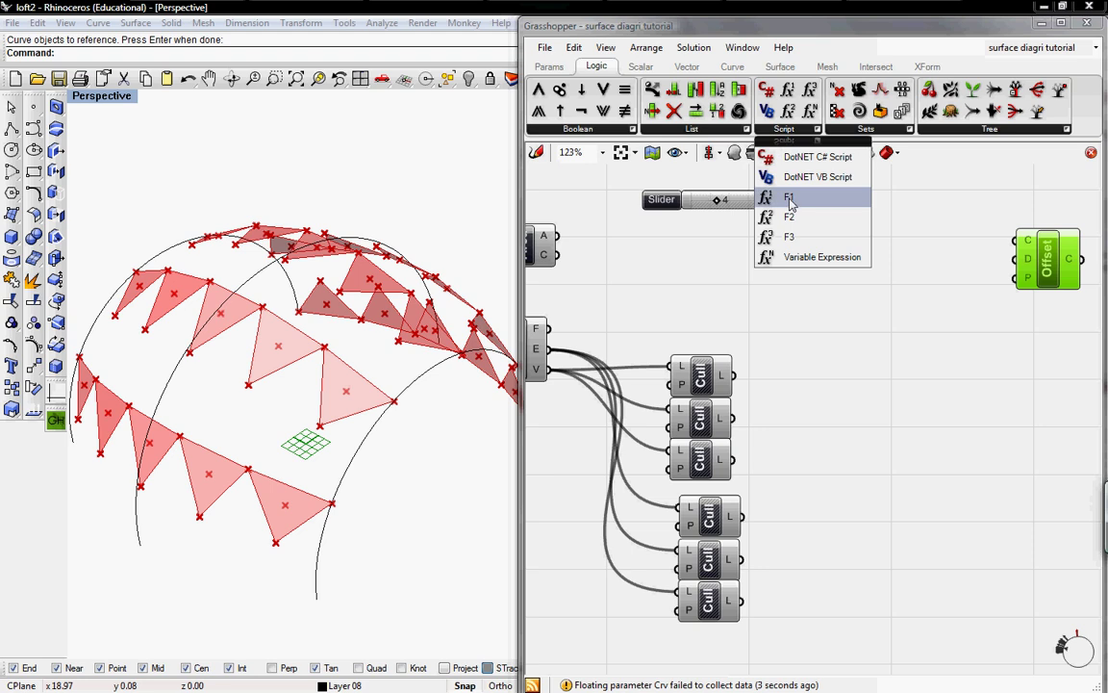
drag(784, 198, 900, 213)
click(804, 205)
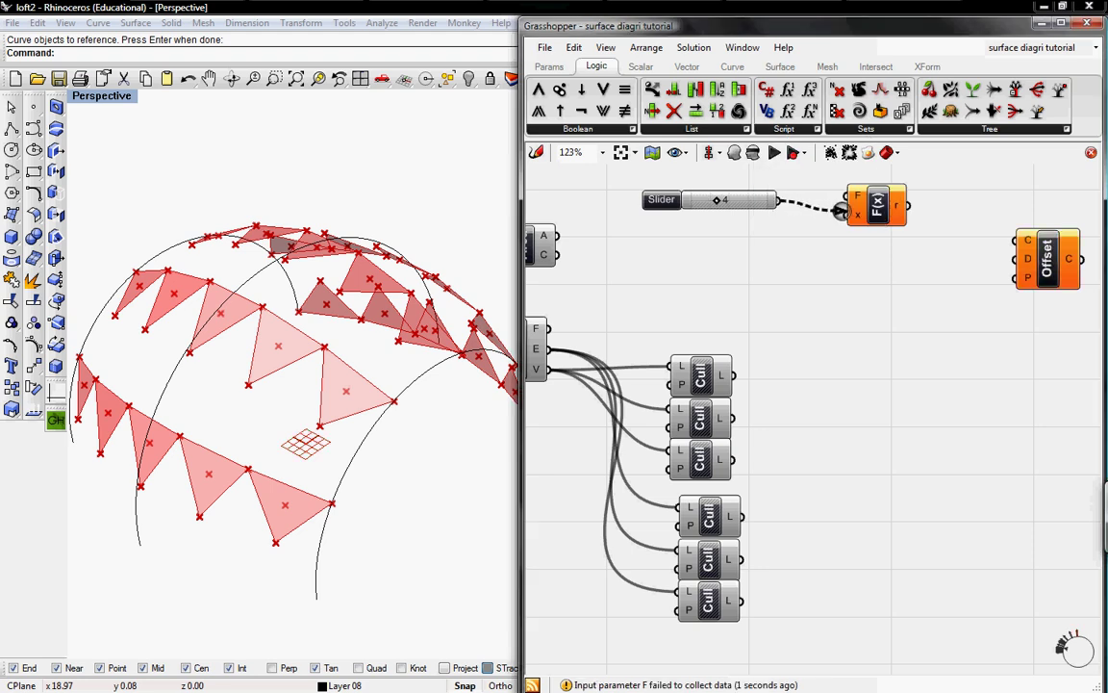
right_click(859, 199)
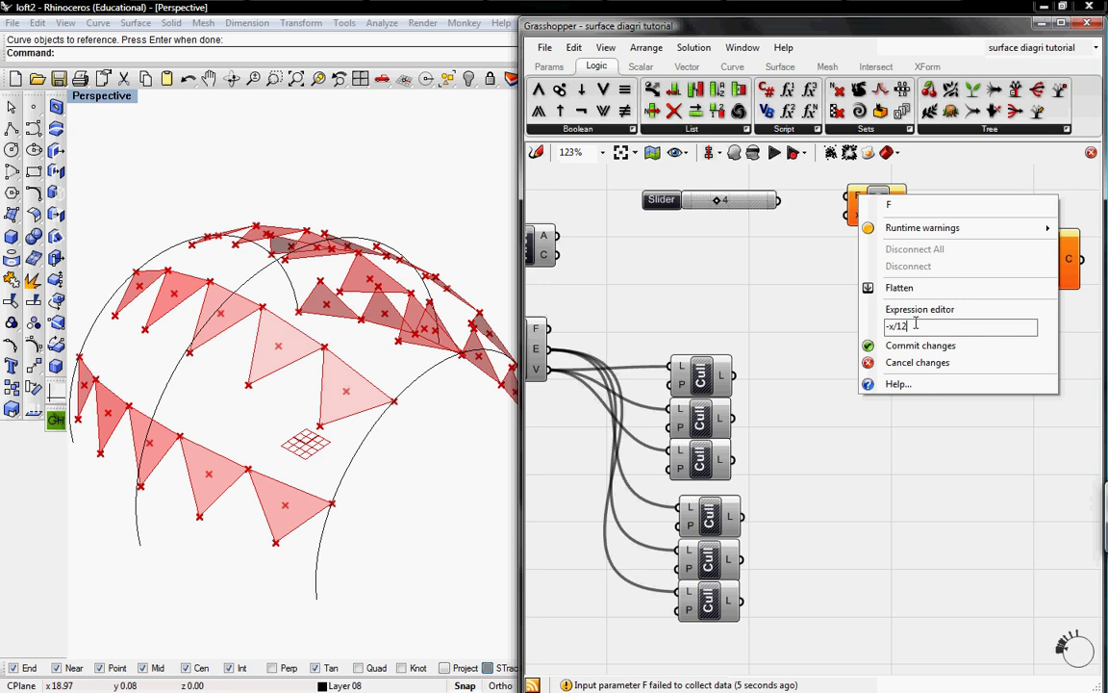
key(Return)
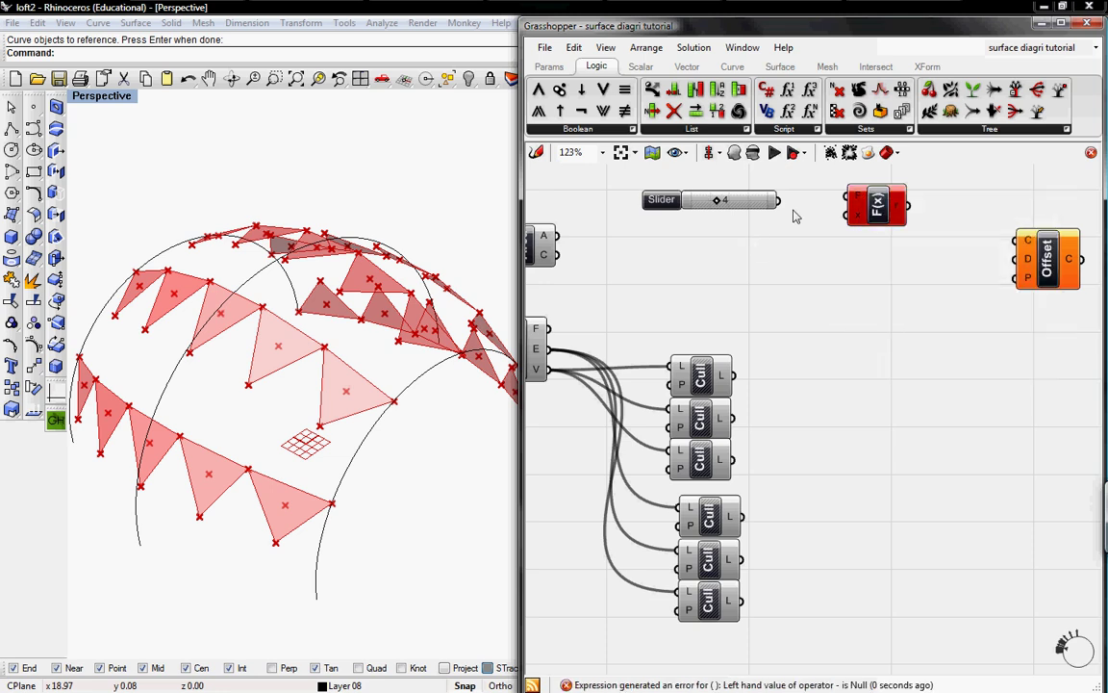
drag(909, 206, 1057, 262)
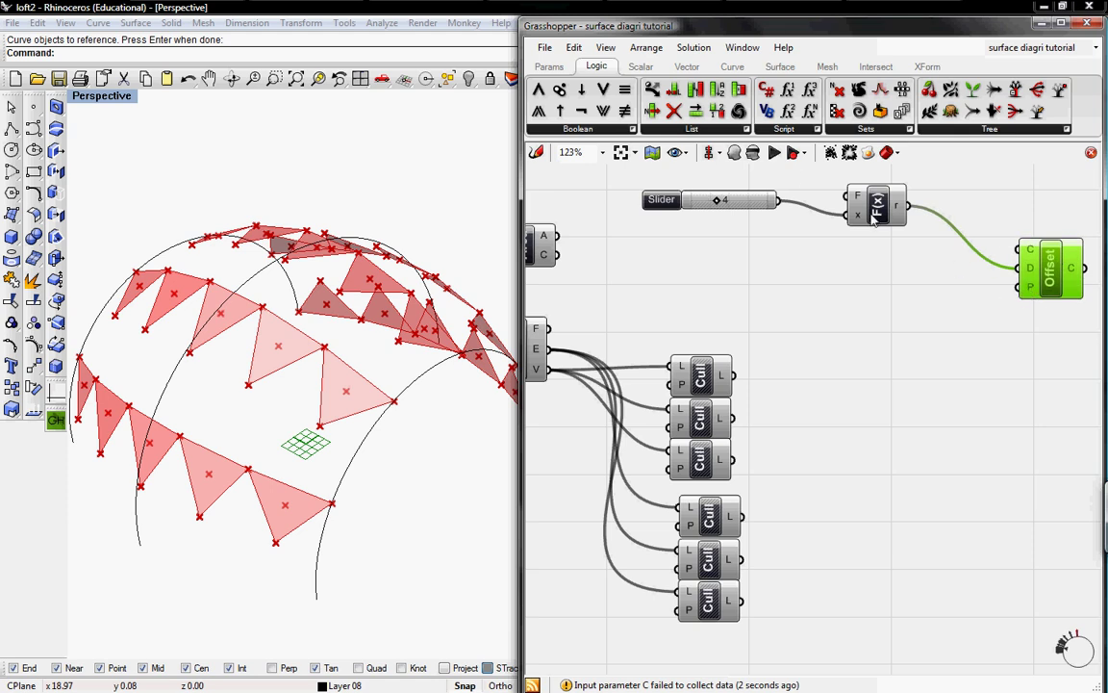
- Add a Plane 3Pt component and connect Area's C output to A, the second vertex Cull to B and the first to C
click(691, 67)
click(743, 129)
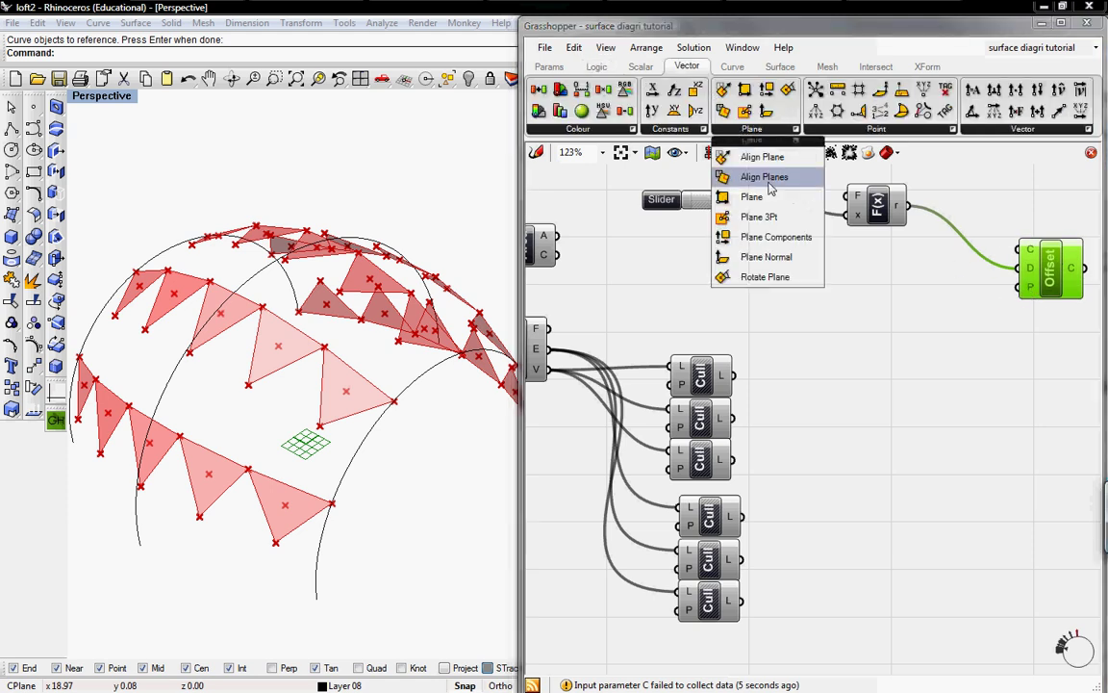
drag(772, 217, 862, 317)
right_drag(766, 300, 851, 297)
drag(645, 252, 907, 278)
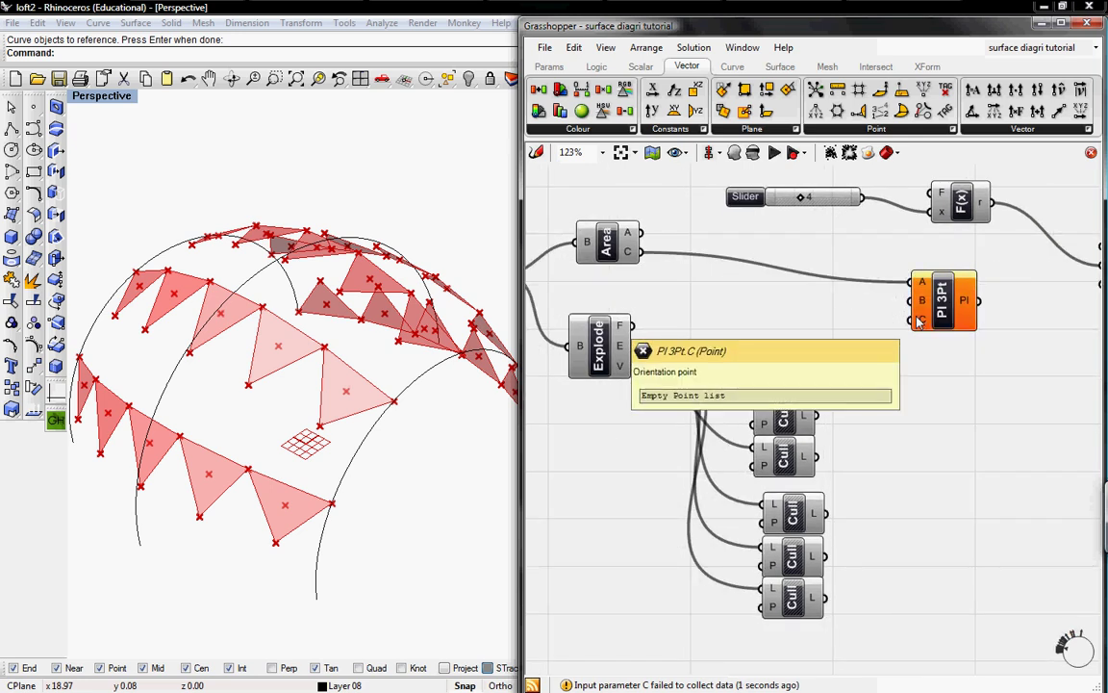
mouse_move(825, 410)
mouse_down()
mouse_move(917, 307)
mouse_move(816, 413)
mouse_up()
drag(829, 367, 909, 320)
- Delete the unused third vertex Cull and inspect the planes on the triangular panels
click(806, 467)
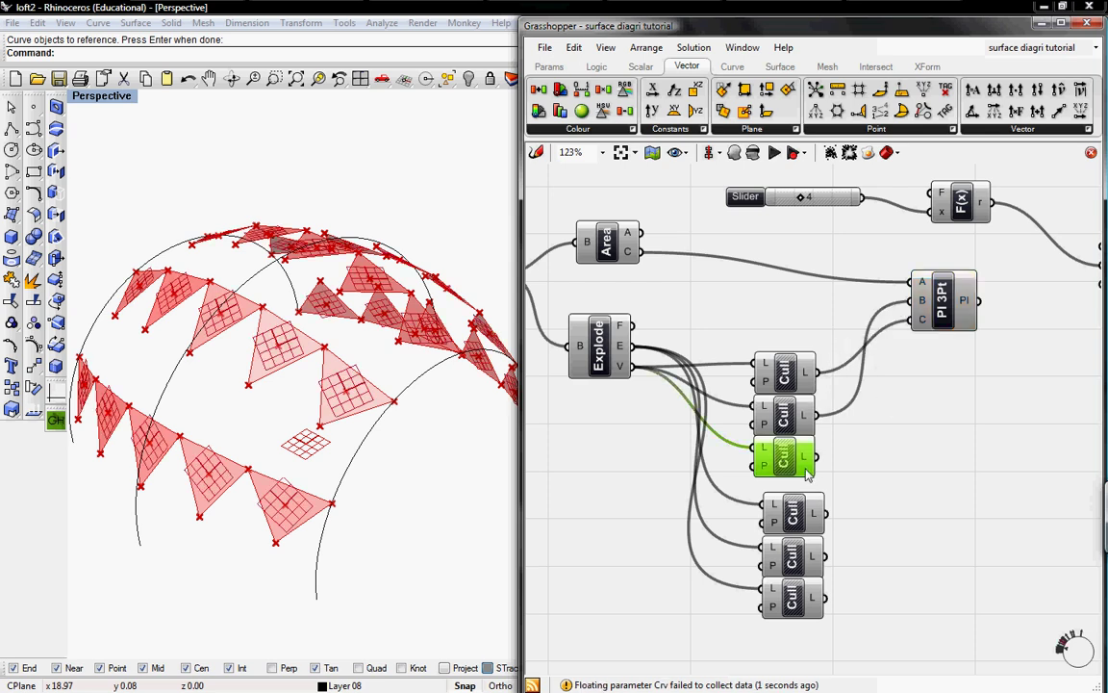
key(Delete)
right_drag(905, 405, 736, 429)
right_drag(329, 469, 273, 378)
scroll(273, 378, up, 8)
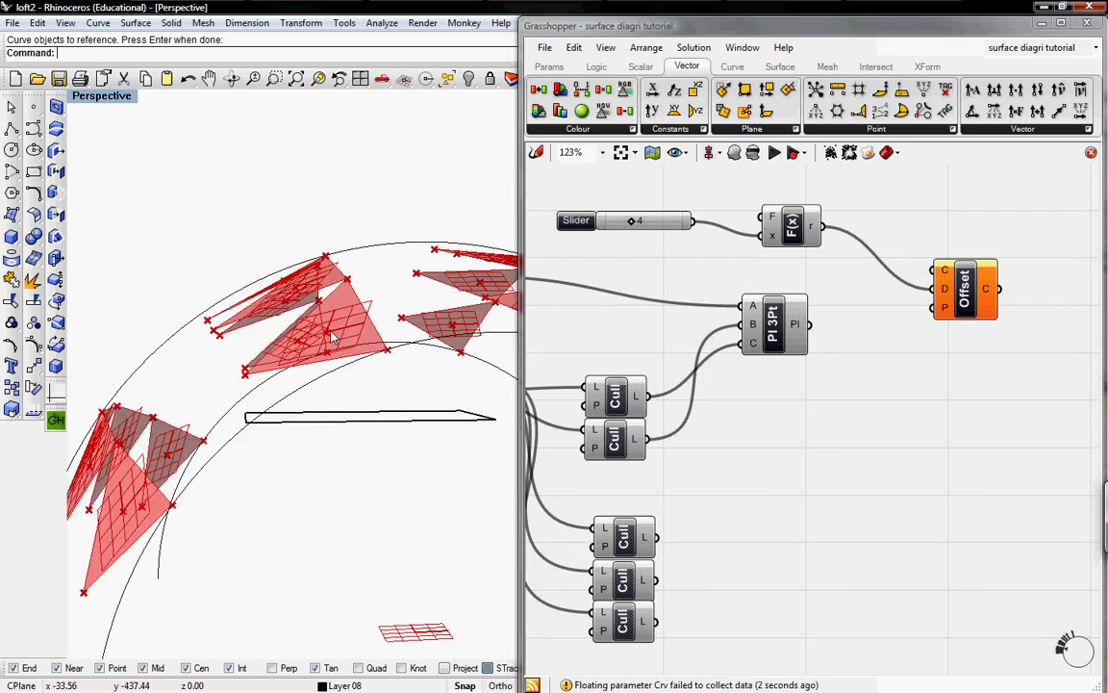
scroll(279, 452, up, 4)
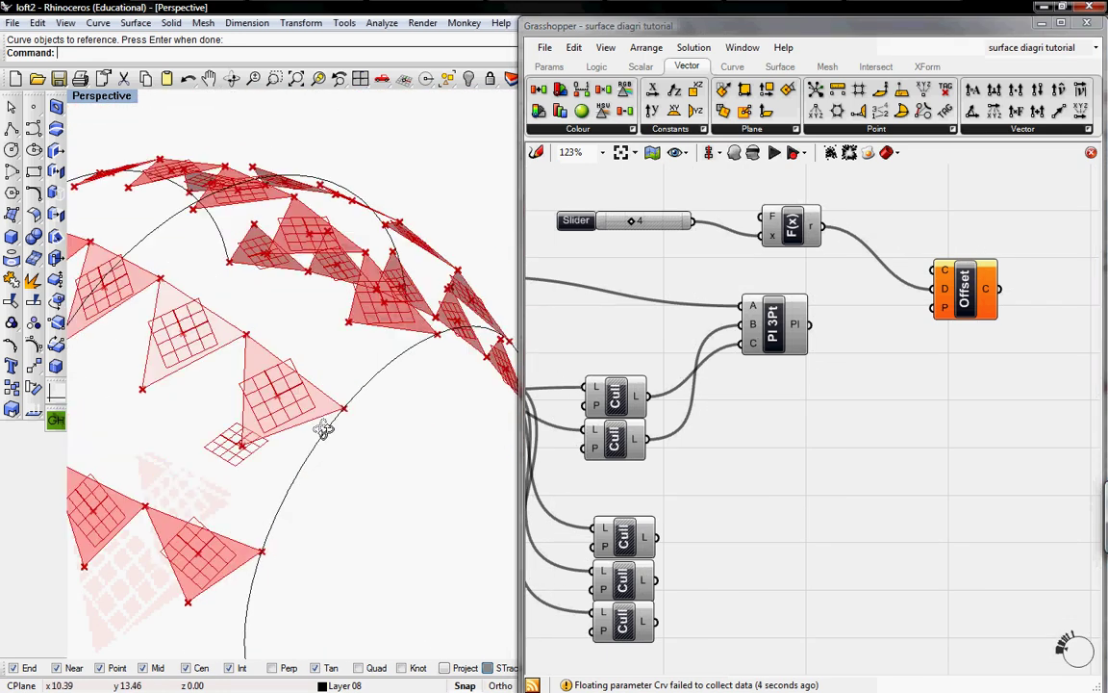
- Connect the three-point plane's output to the Offset's P input and duplicate the Offset below with its D and P connections
drag(809, 324, 986, 389)
right_drag(775, 460, 805, 416)
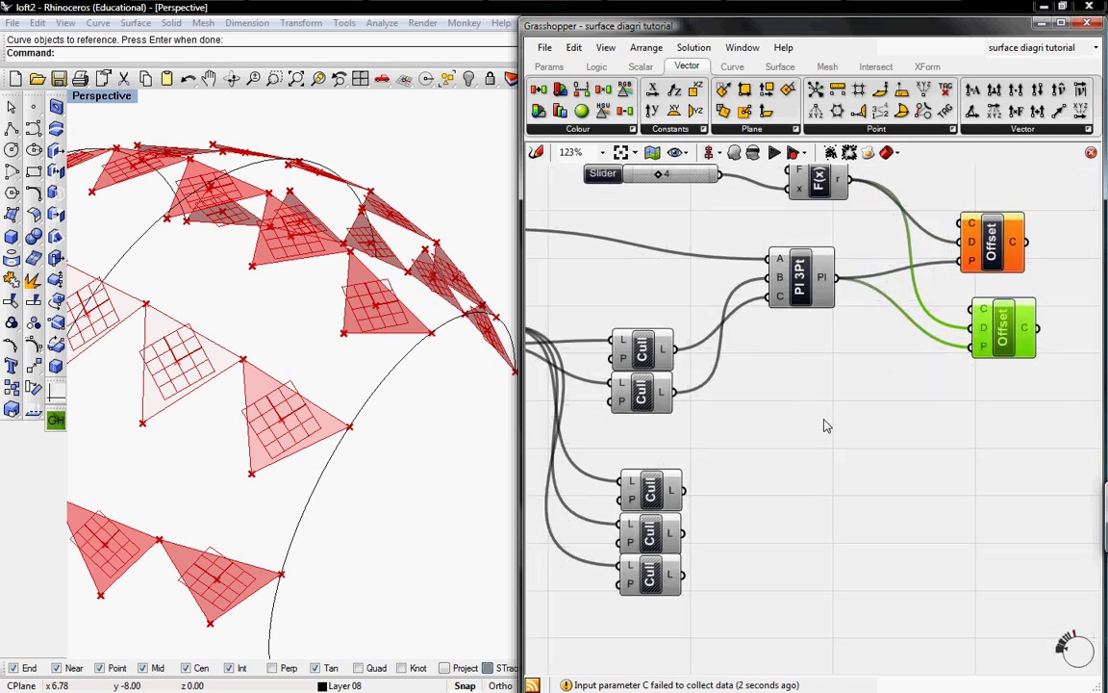
- Connect the second edge Cull to the first Offset's C input and the third edge Cull to the duplicate Offset's C input
drag(687, 540, 959, 223)
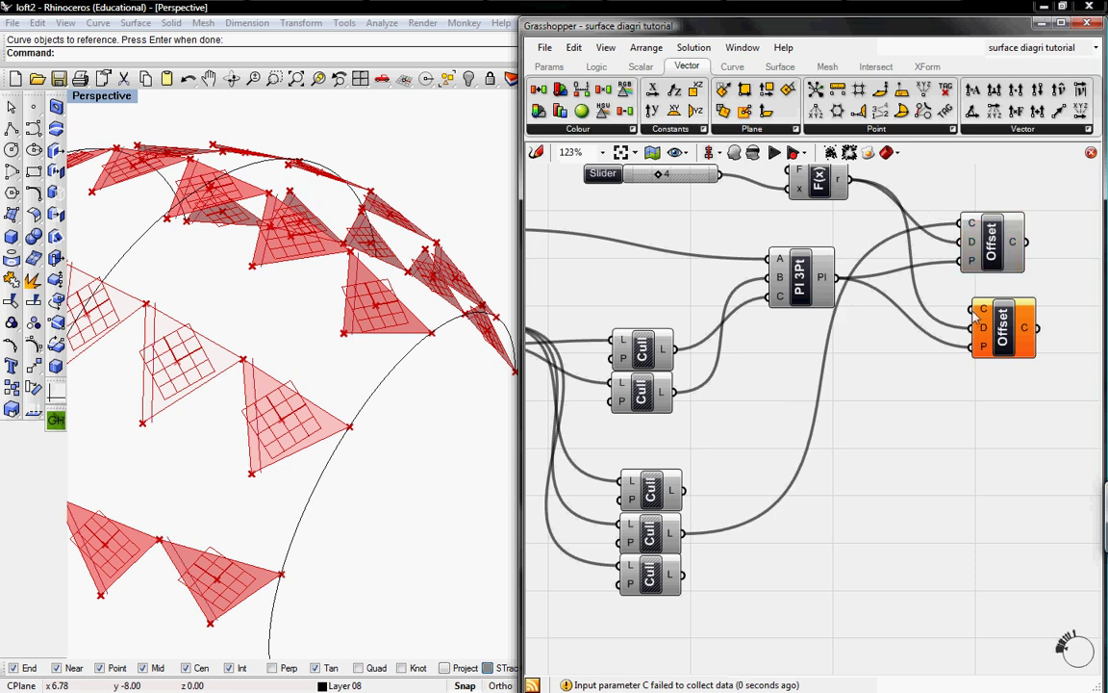
drag(680, 574, 971, 309)
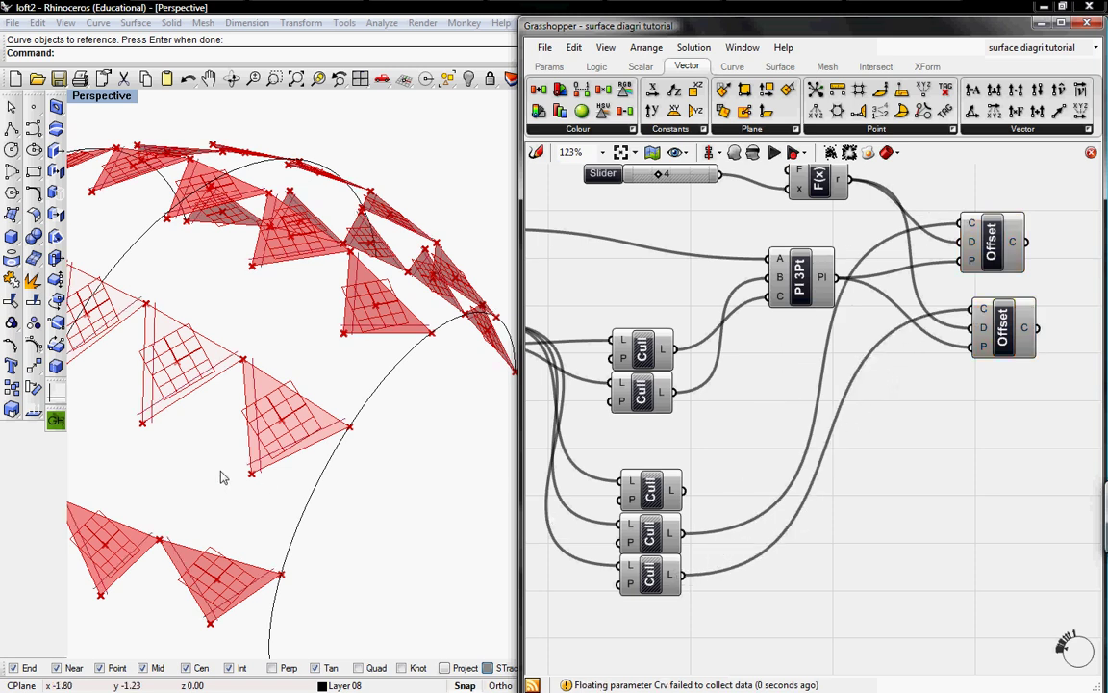
scroll(299, 460, up, 1)
scroll(298, 460, up, 2)
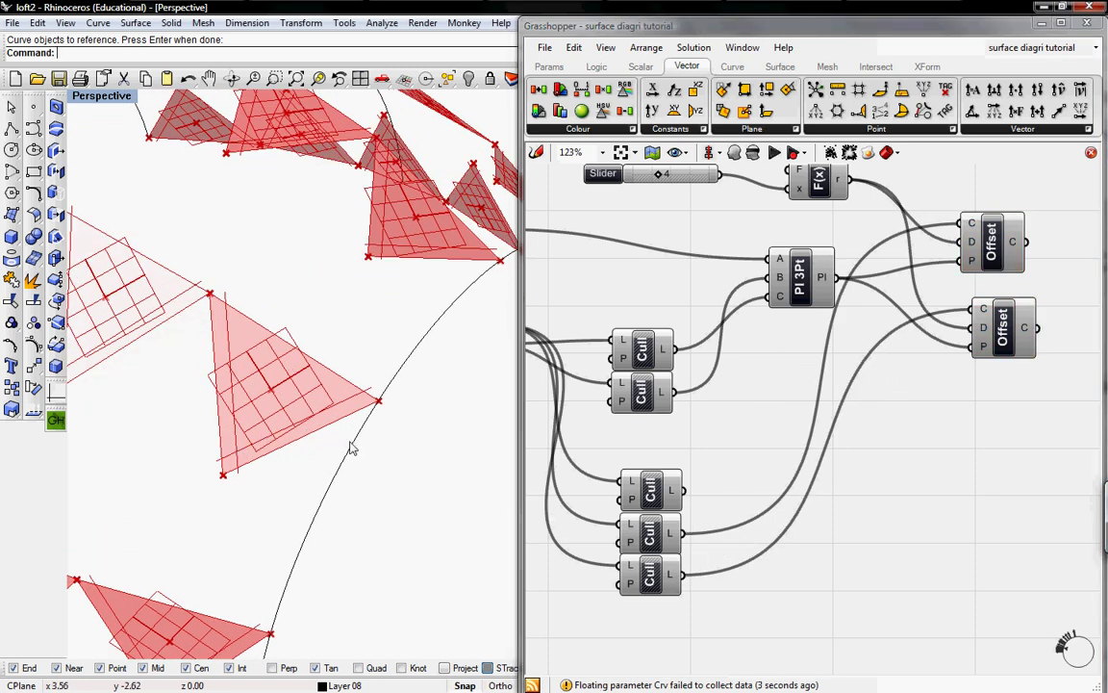
- Turn off the previews of the three-point plane component and the second Explode component
right_click(781, 255)
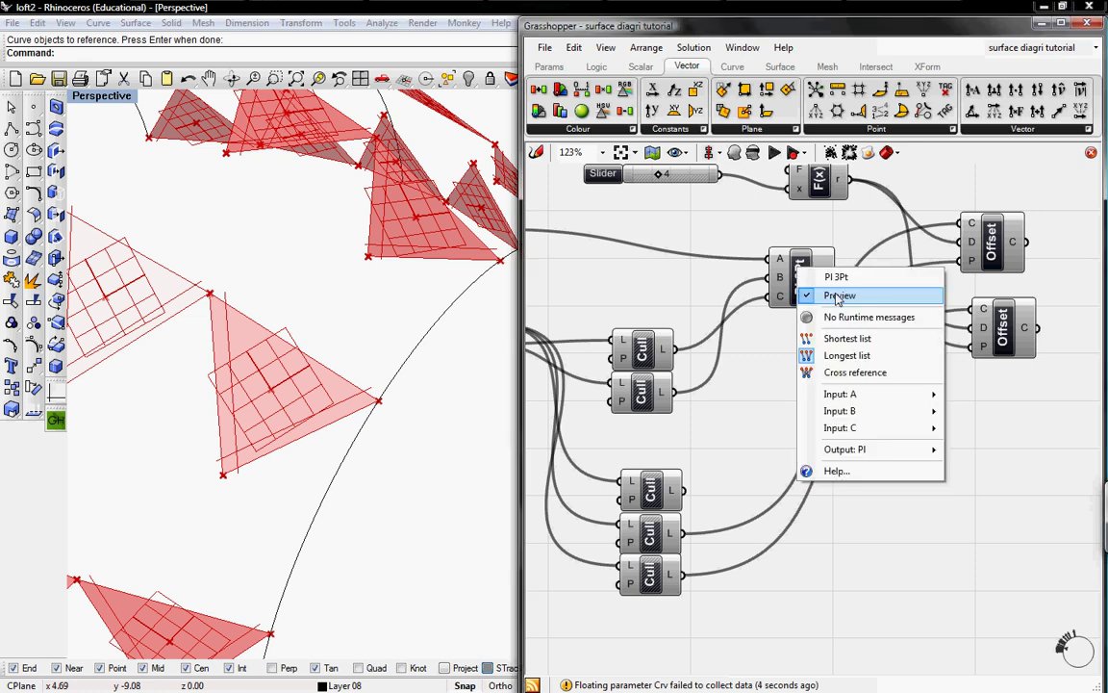
click(828, 296)
right_drag(856, 254, 1099, 231)
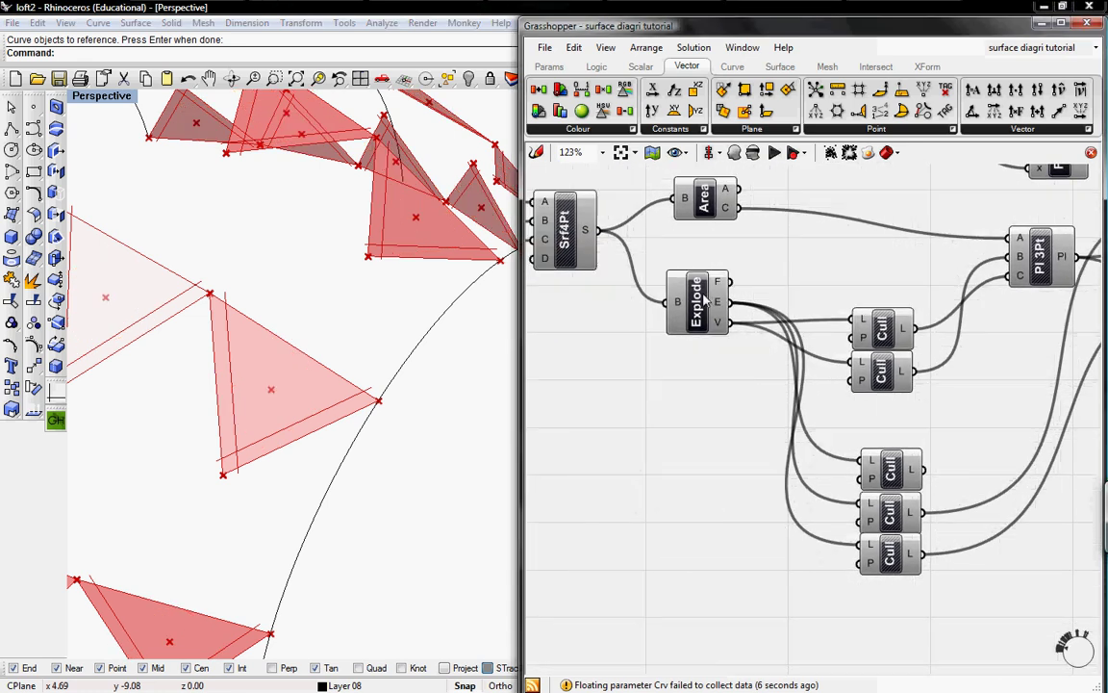
right_click(699, 294)
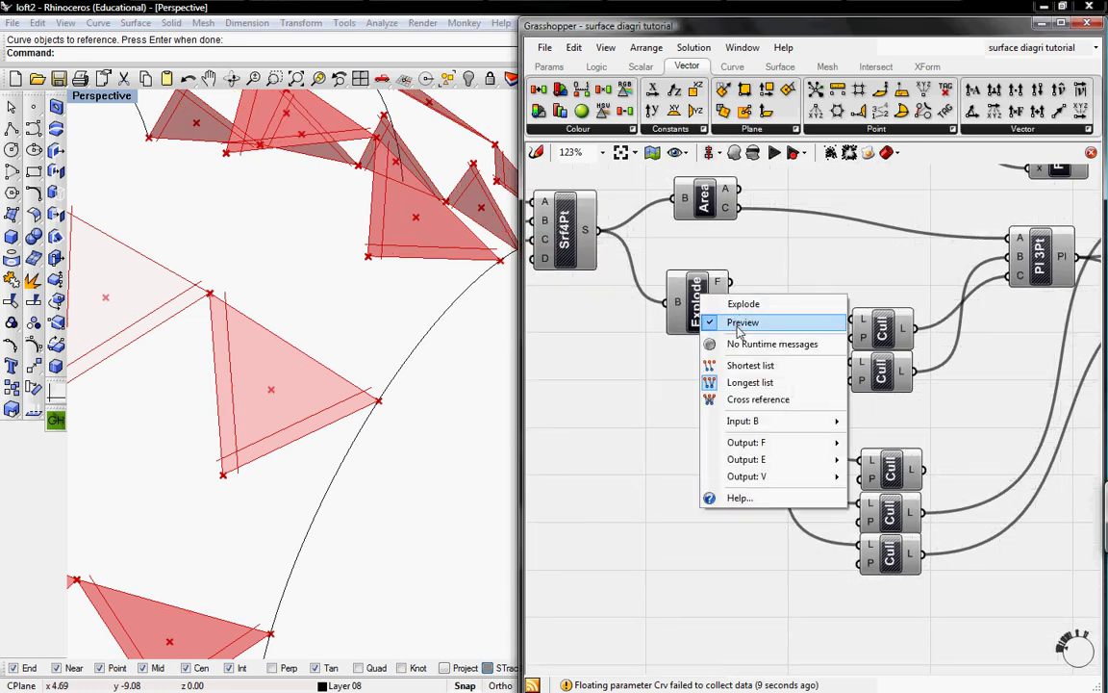
click(742, 322)
- Tuck the duplicate Offset beneath the first and select each Offset in turn to highlight its curves
right_drag(980, 305, 596, 361)
click(844, 356)
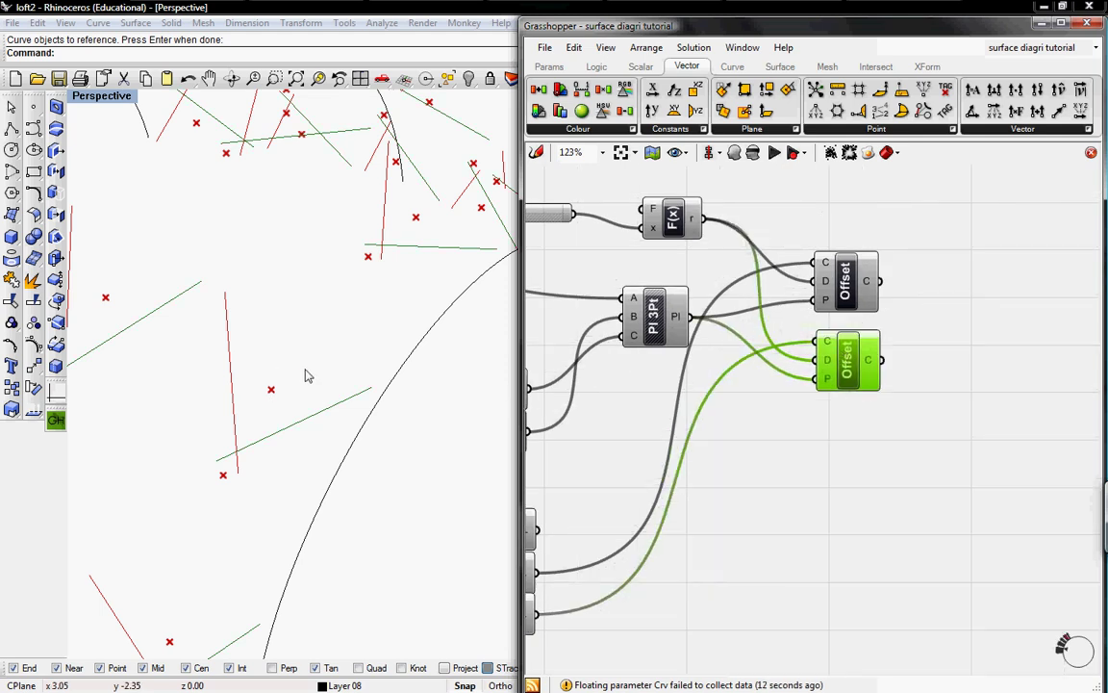
right_drag(702, 403, 759, 409)
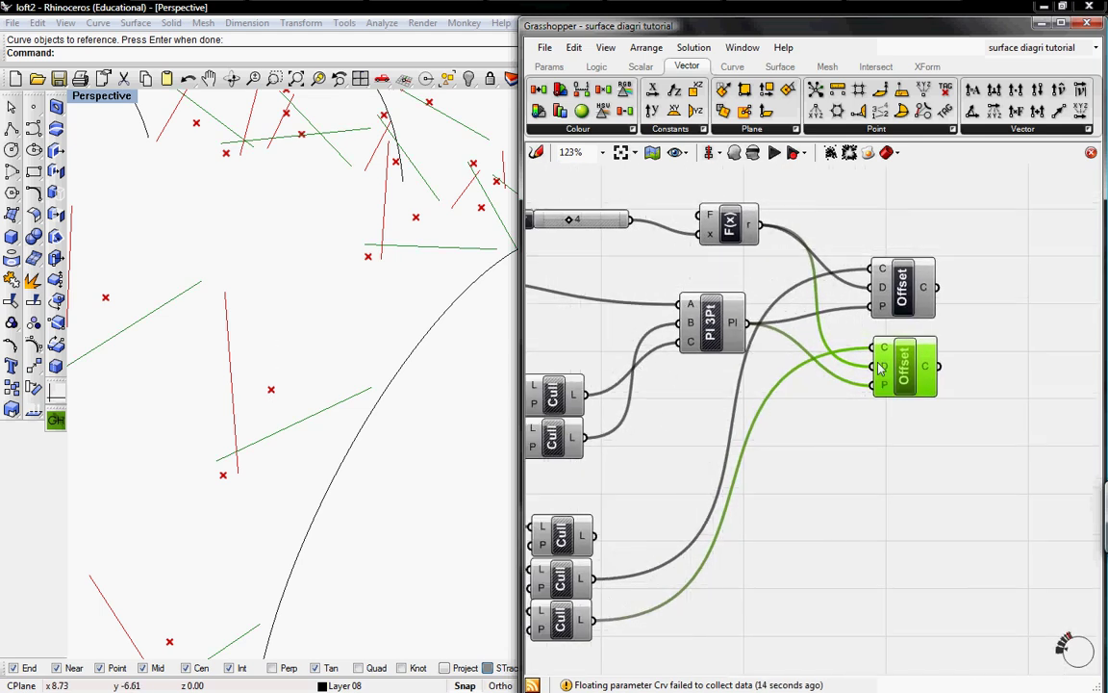
click(908, 294)
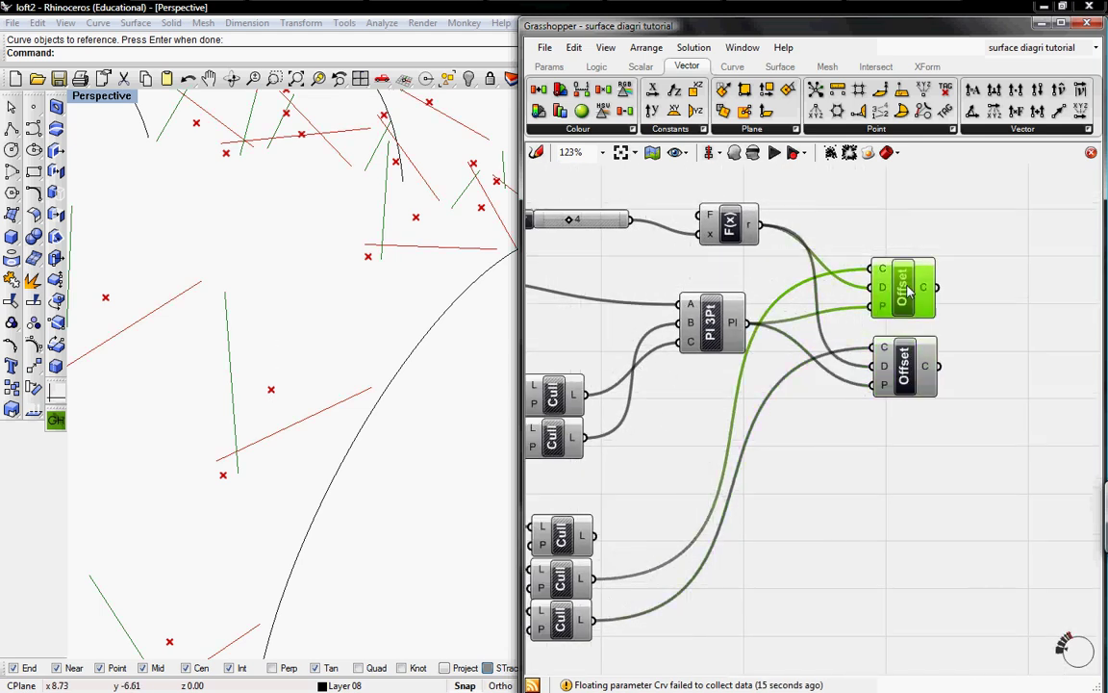
- Add a Curve | Curve intersection component and duplicate it twice, stacking the three CCX components beside the Offsets
click(875, 67)
click(701, 130)
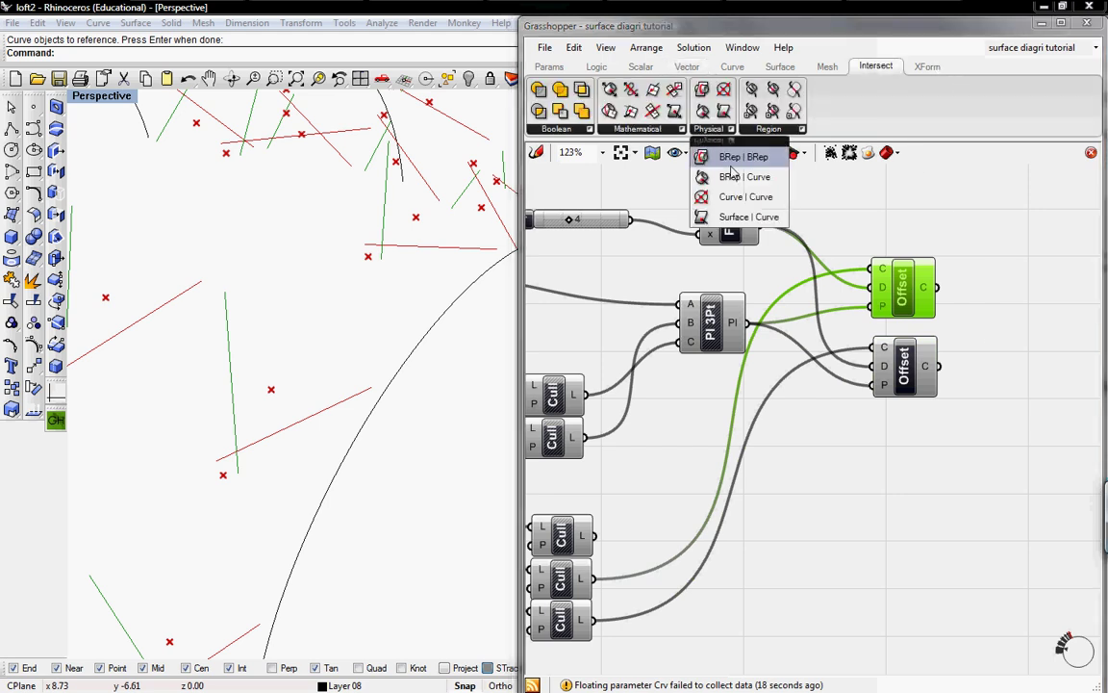
drag(728, 198, 933, 274)
drag(1040, 286, 1027, 284)
right_drag(896, 320, 739, 312)
drag(873, 277, 901, 447)
key(ctrl+v)
key(ctrl+v)
drag(940, 292, 914, 386)
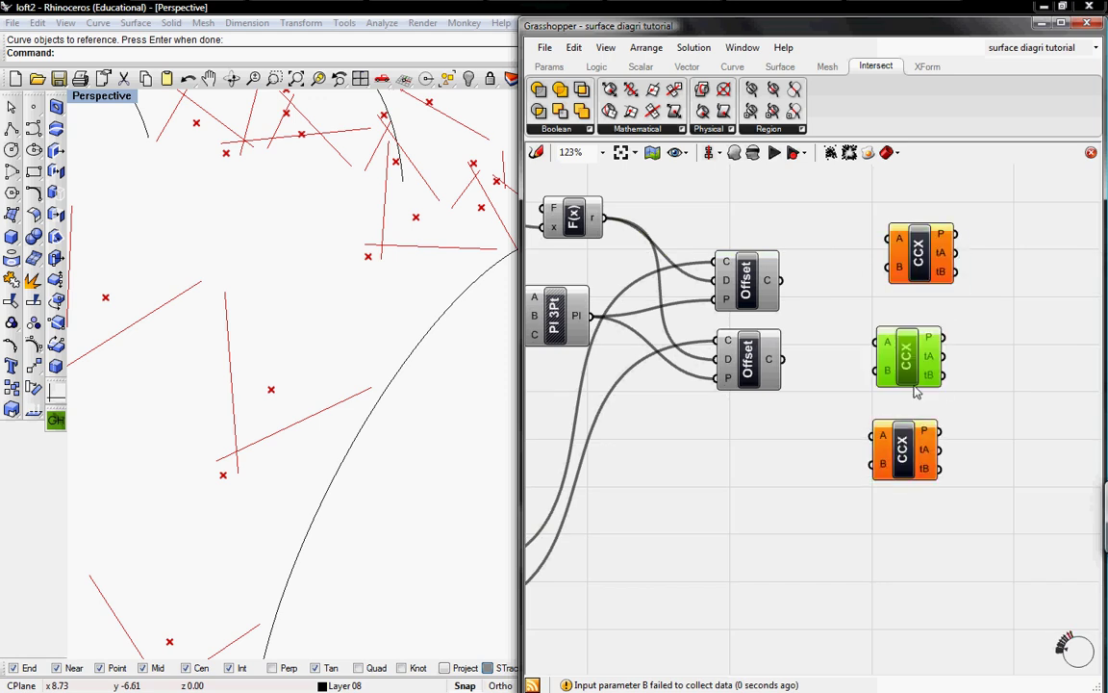
- Turn on the preview of the first edge Cull
right_drag(562, 516, 778, 376)
right_click(646, 388)
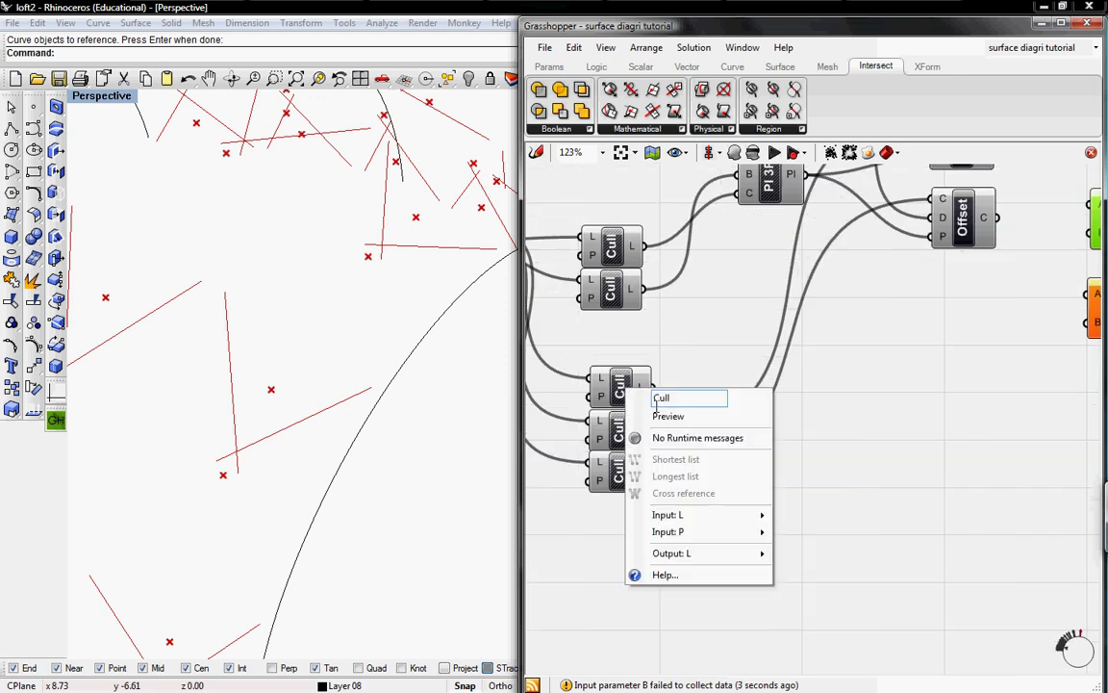
click(667, 416)
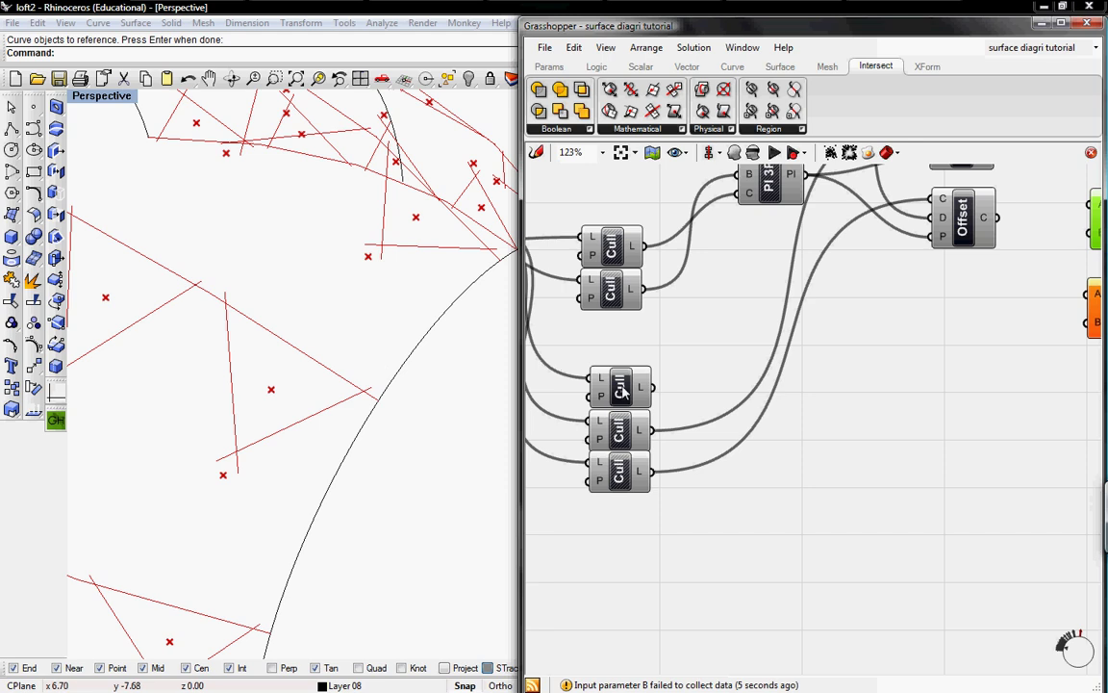
- Connect the first edge Cull to input A and the first Offset to input B of the first CCX
click(623, 387)
right_drag(861, 350, 754, 426)
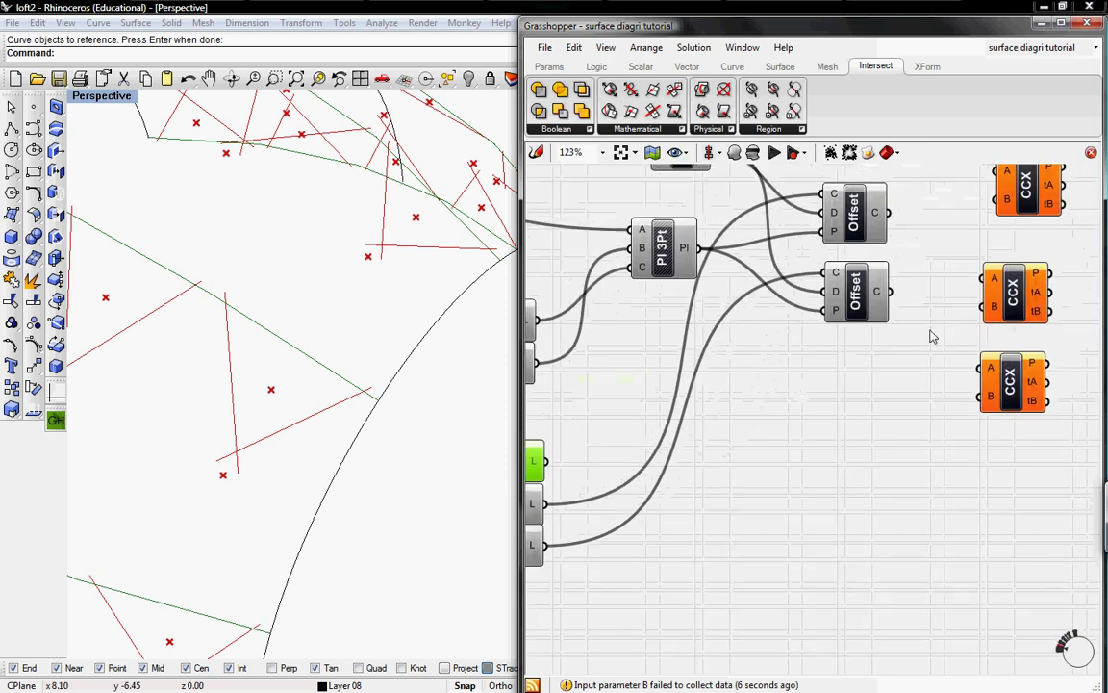
right_drag(989, 297, 957, 364)
right_drag(992, 266, 991, 238)
drag(929, 233, 580, 478)
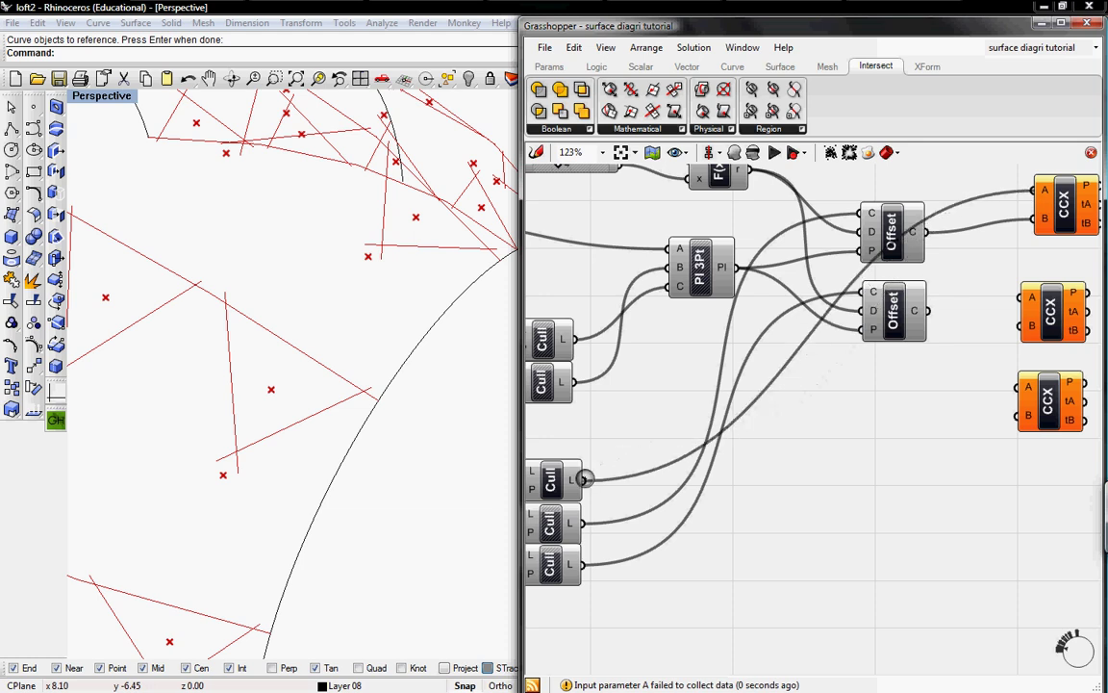
- Wire the two Offsets into the second CCX, and the second Offset and first edge Cull into the third CCX
click(1030, 327)
drag(1020, 300, 926, 232)
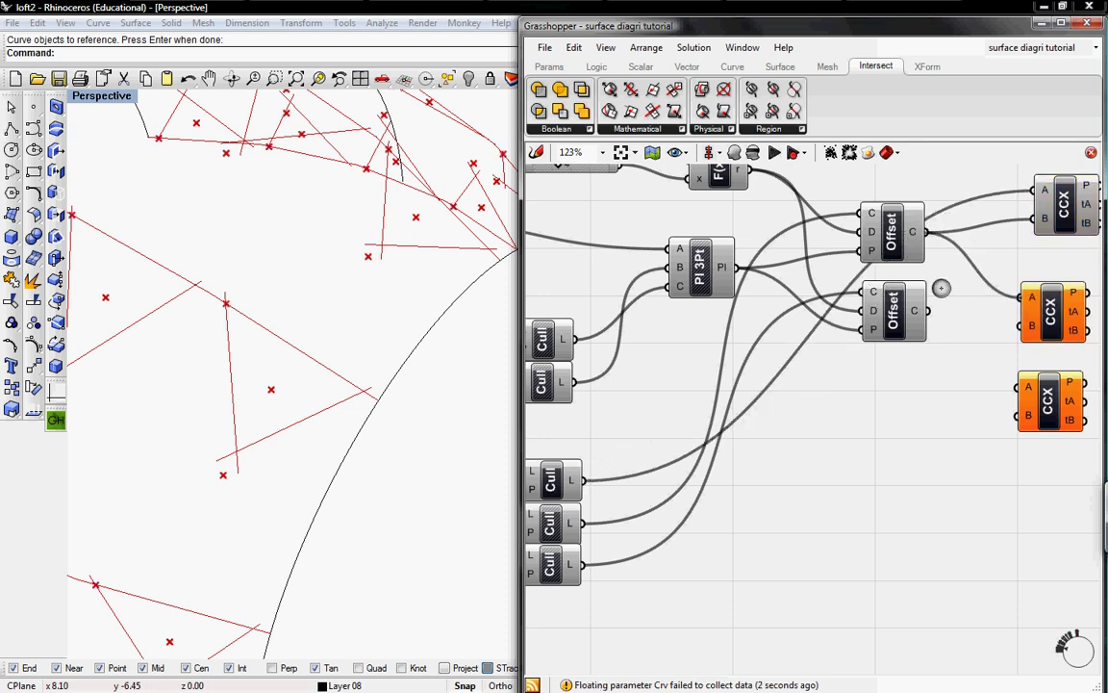
drag(929, 309, 1056, 295)
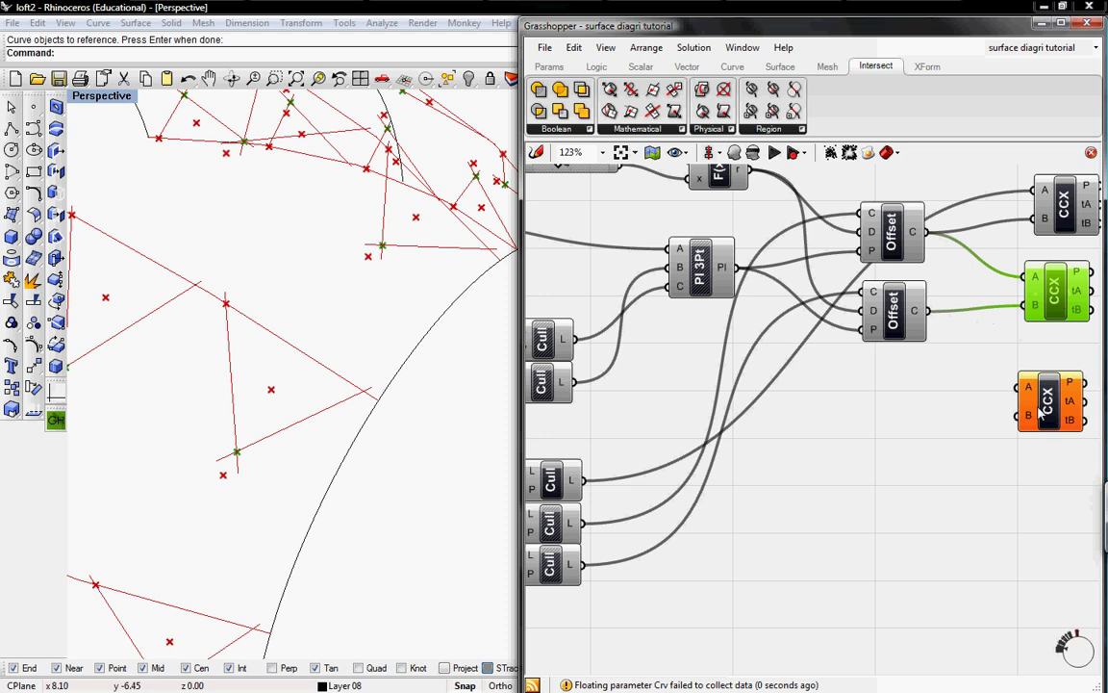
drag(1052, 411, 1066, 399)
drag(927, 310, 571, 479)
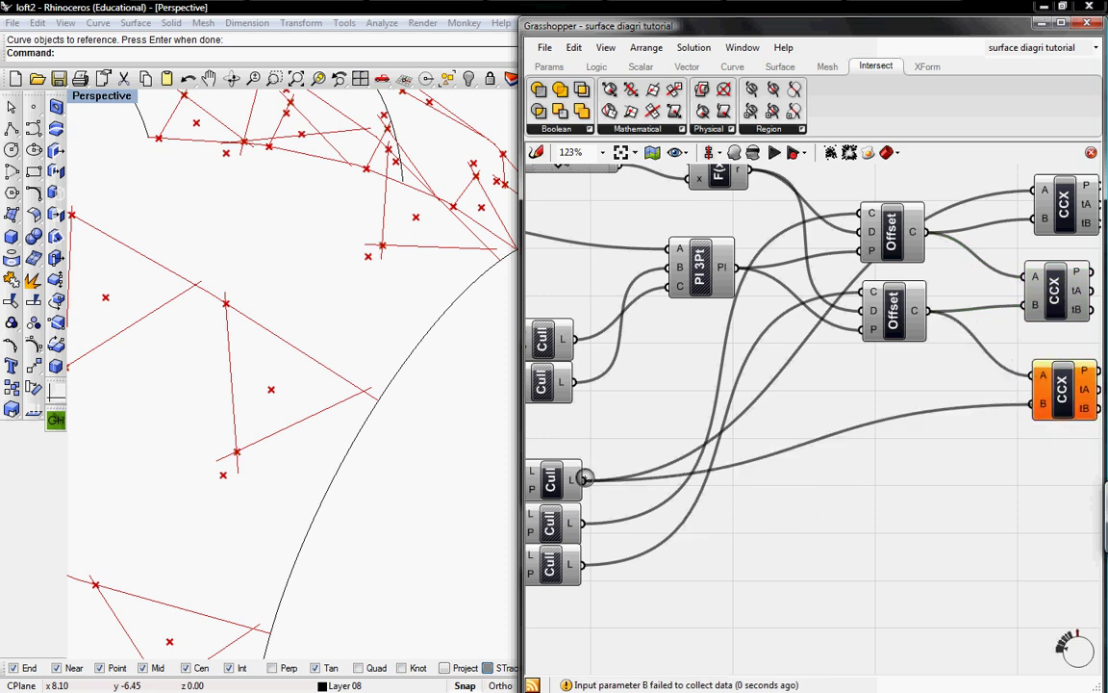
- Turn off the preview of the first edge Cull and tidy the stacked CCX components, leaving the first one selected
right_click(554, 485)
click(597, 506)
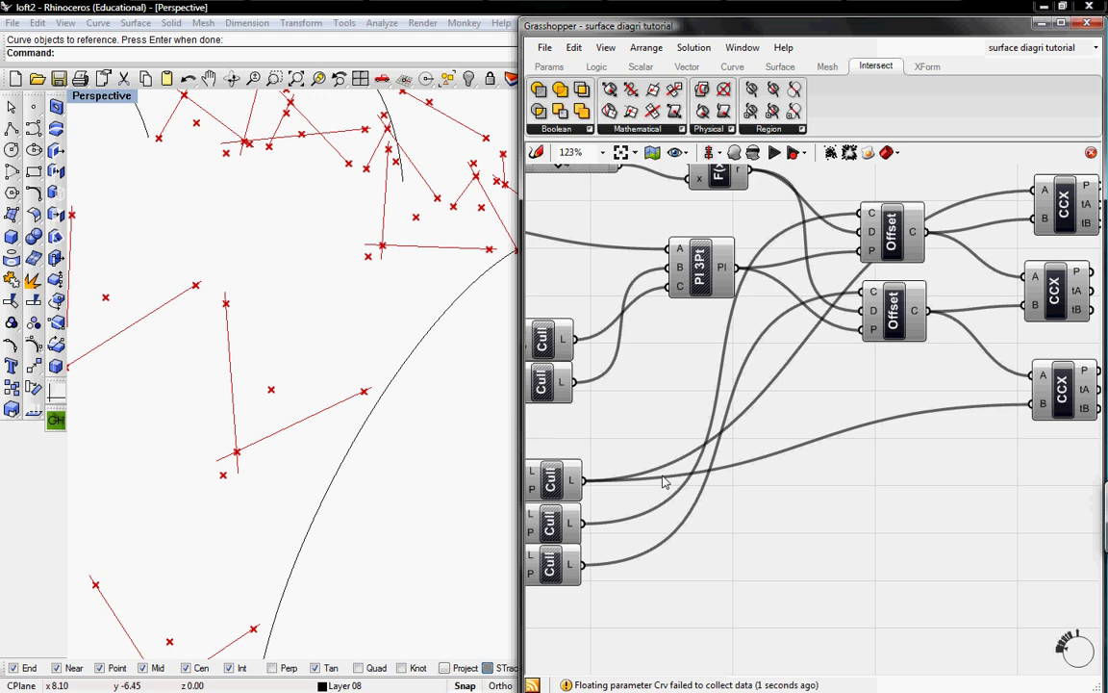
right_drag(797, 383, 642, 451)
right_drag(894, 383, 804, 388)
click(796, 270)
drag(796, 270, 798, 270)
drag(804, 362, 796, 365)
drag(801, 289, 804, 286)
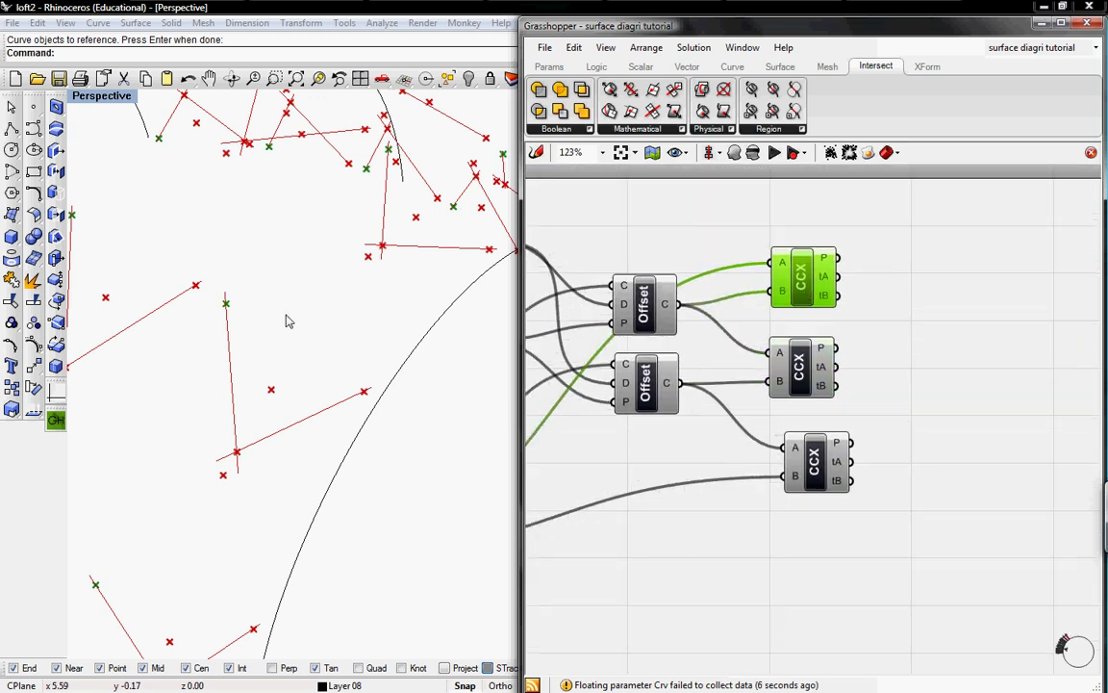
- Add a Line component joining the intersection points of the first and second CCX
click(733, 66)
drag(877, 90, 971, 394)
drag(838, 347, 940, 298)
drag(940, 289, 838, 257)
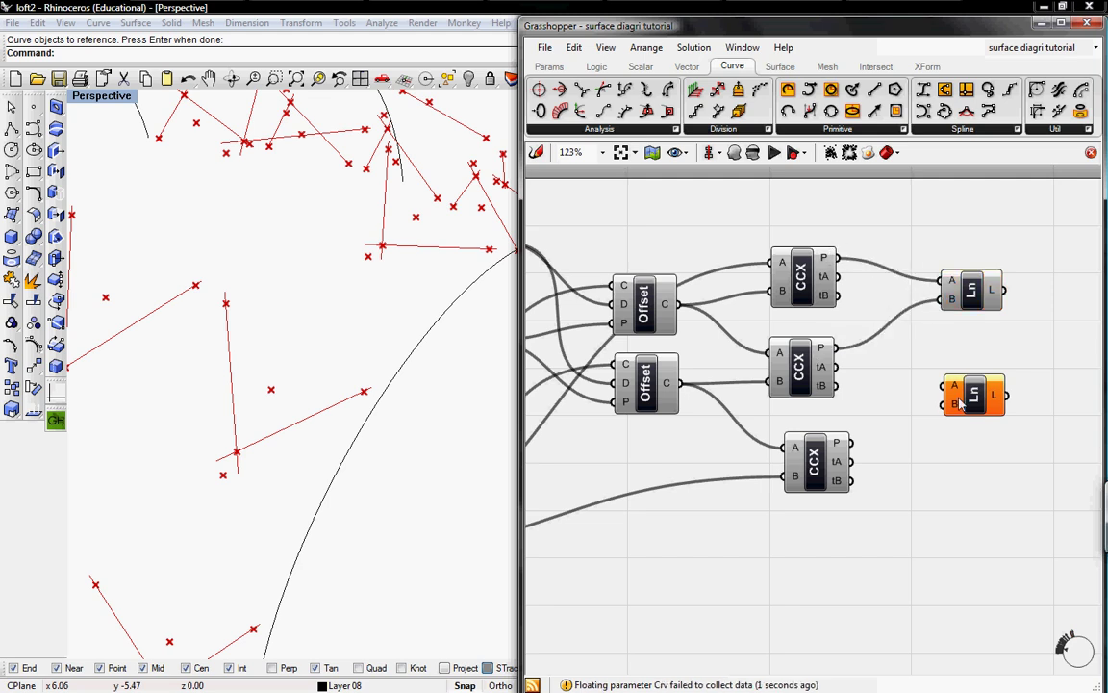
- Use a second Line component to join the points of the second and third CCX, and tidy the components
drag(960, 404, 964, 394)
drag(839, 354, 854, 440)
drag(796, 376, 796, 381)
click(816, 468)
right_drag(898, 389, 761, 397)
drag(839, 300, 841, 319)
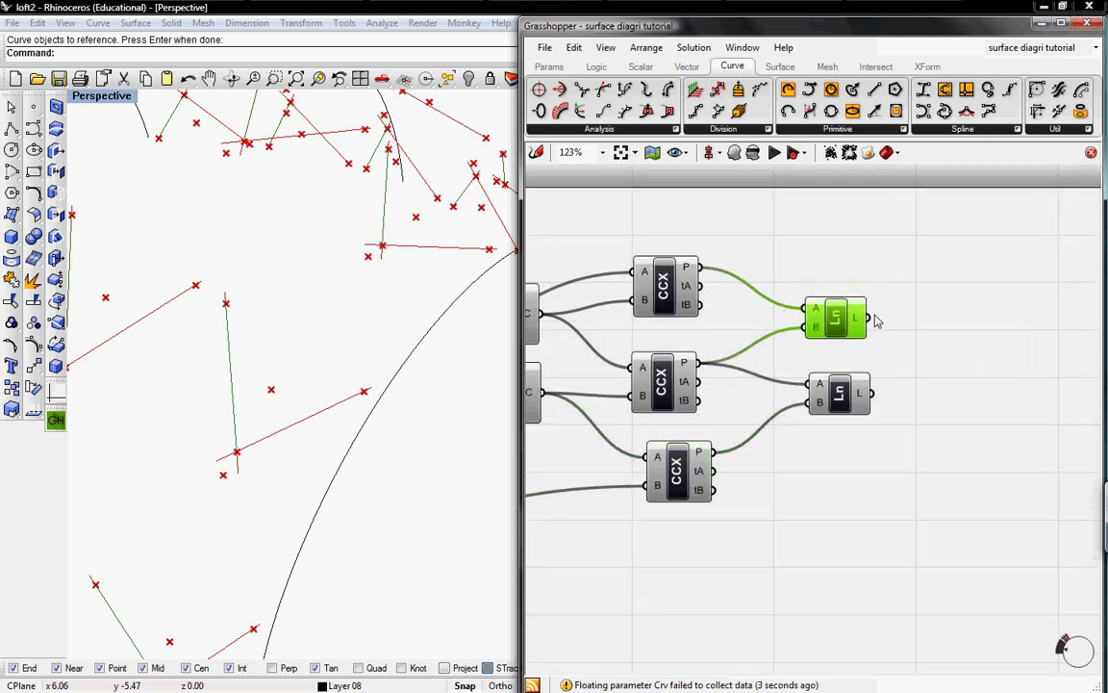
- Add a Fillet Distance component beyond the two Line components
right_drag(946, 342, 893, 314)
click(1088, 128)
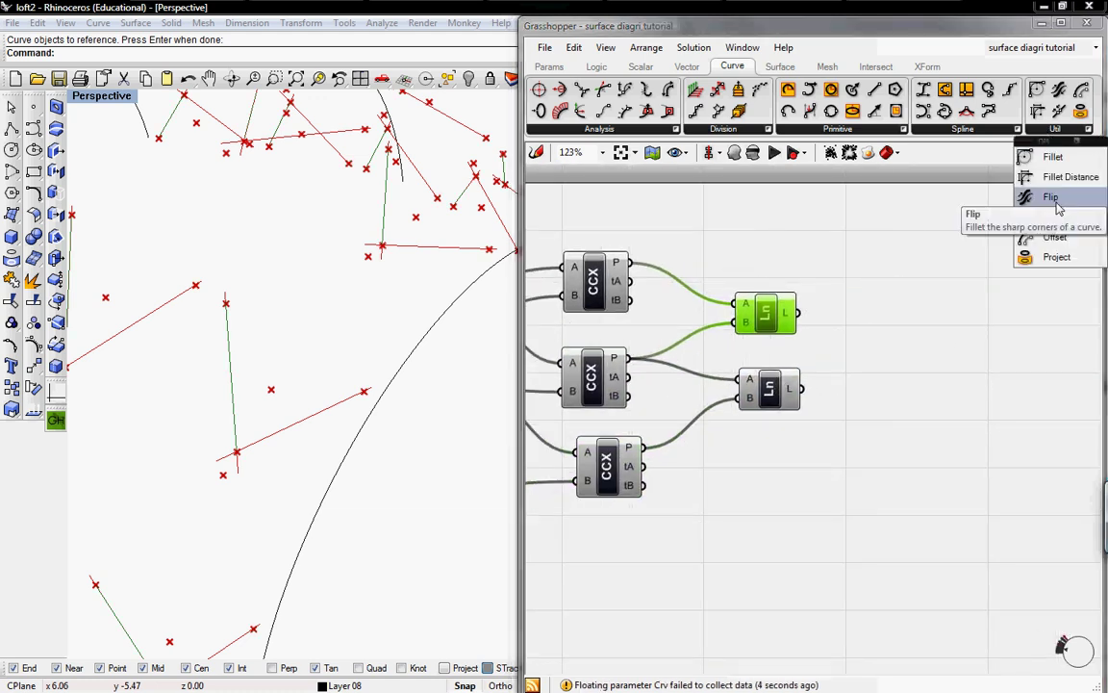
click(1068, 177)
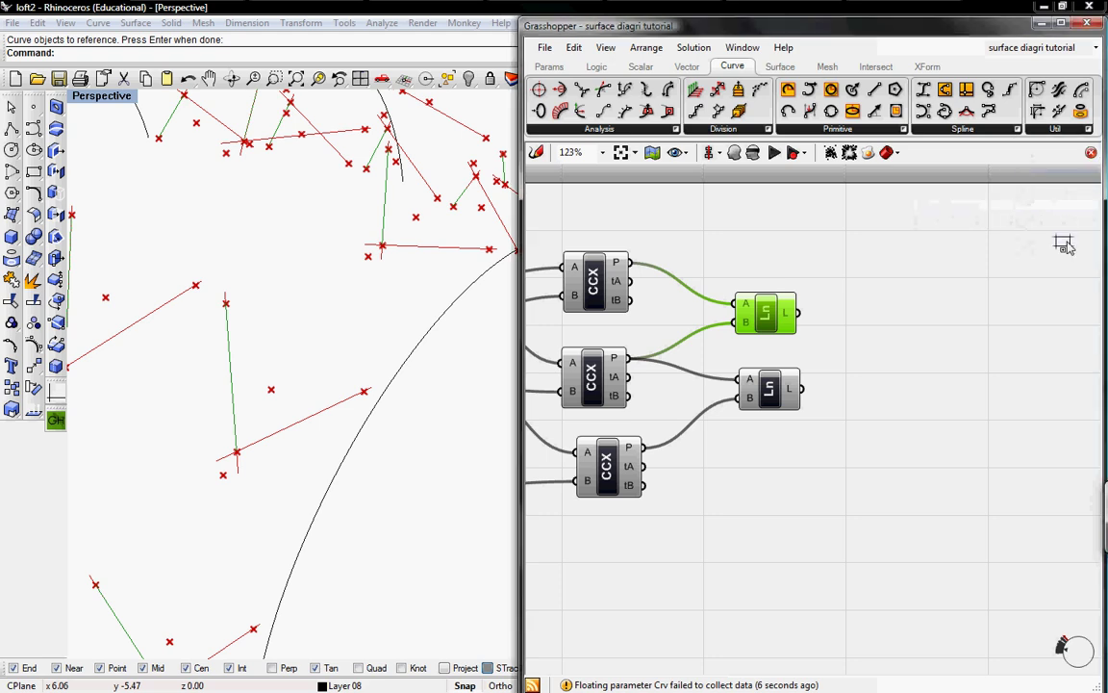
click(1050, 349)
- Add a Join Curves component before the Fillet and connect both Line outputs to its curve input
click(1088, 128)
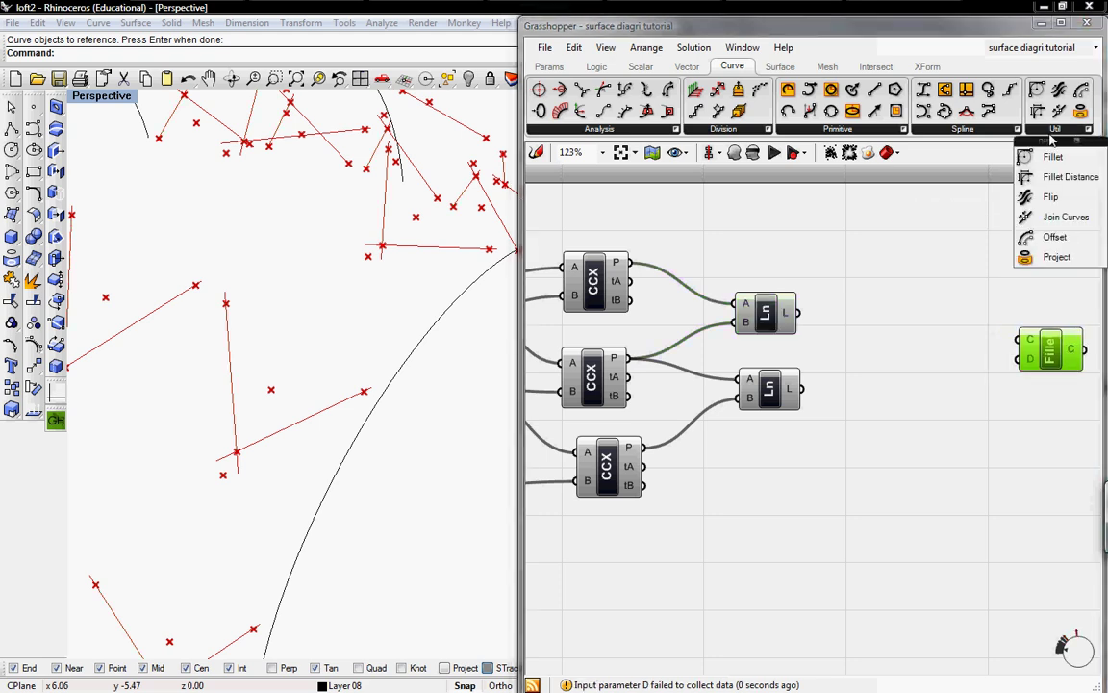
click(1034, 216)
click(920, 355)
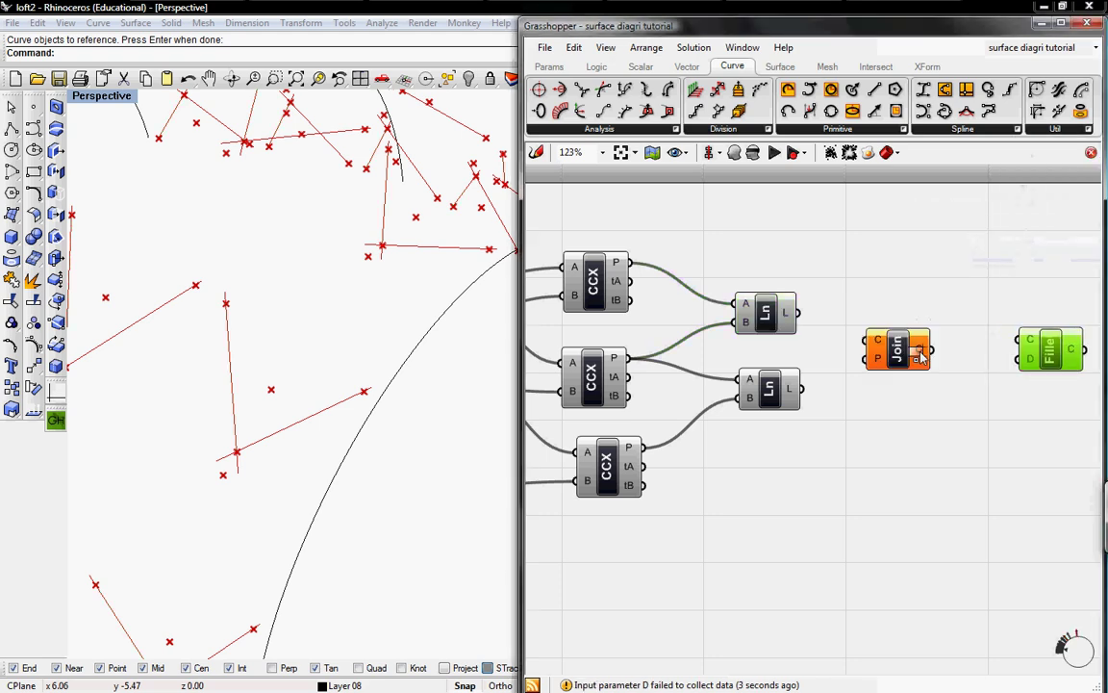
click(808, 319)
drag(861, 338, 863, 339)
shift+drag(863, 339, 804, 388)
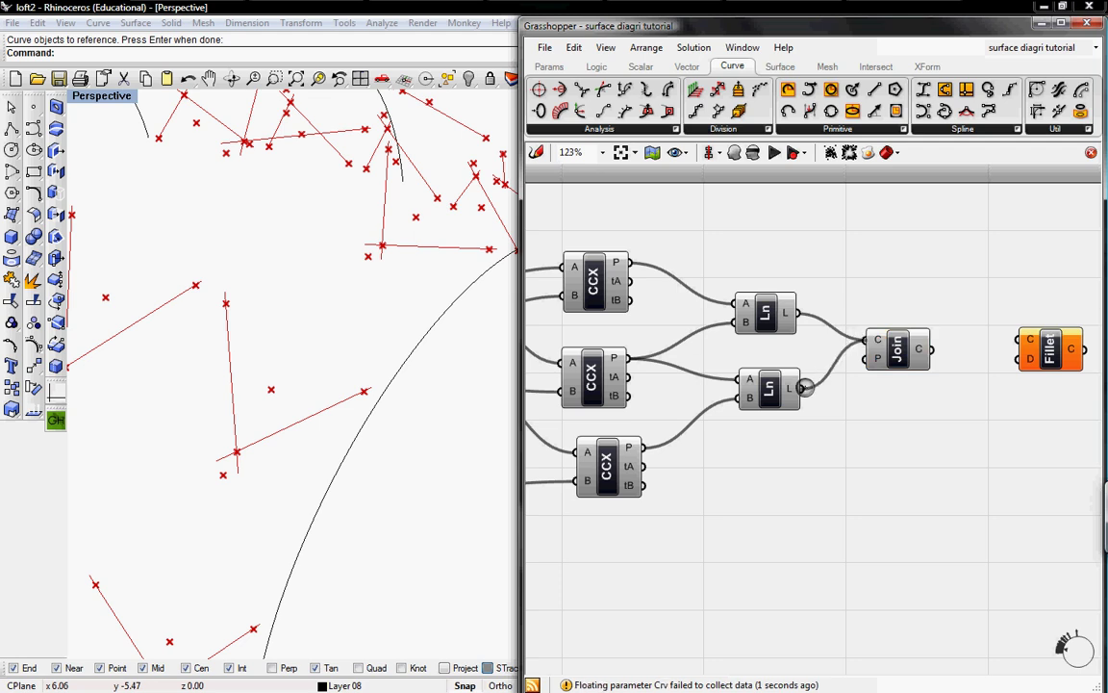
- Turn off the previews of the two Line components
right_click(771, 311)
click(790, 339)
right_click(764, 389)
click(780, 416)
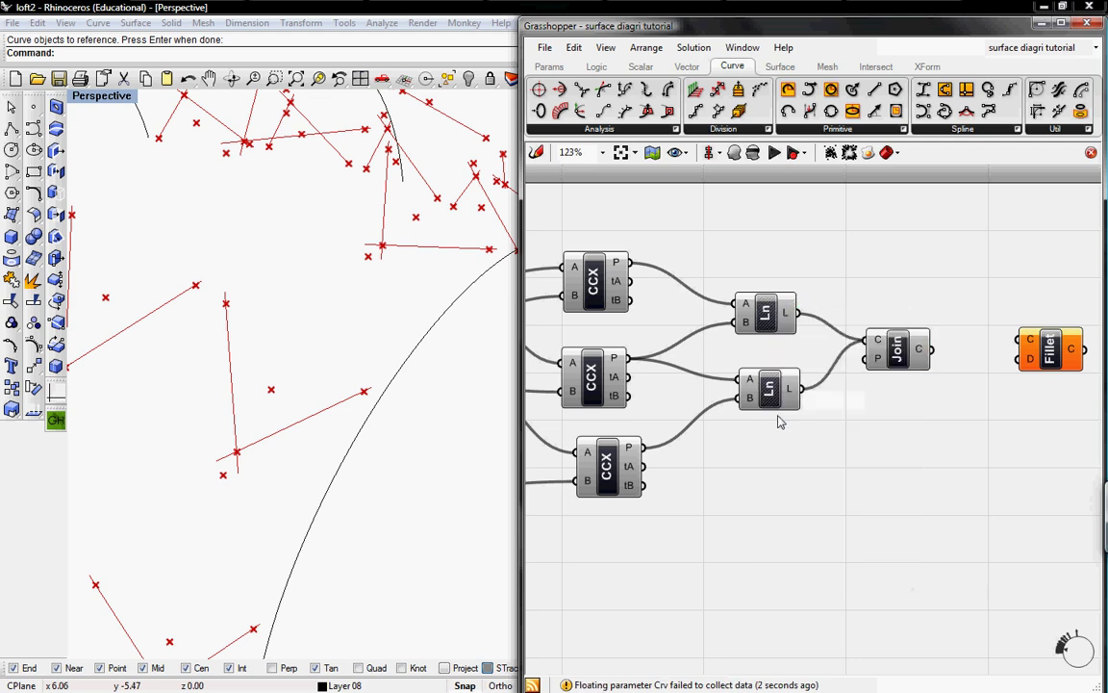
- Turn off the previews of the three CCX components and both Offset components
right_drag(651, 370, 821, 298)
right_click(770, 197)
click(804, 225)
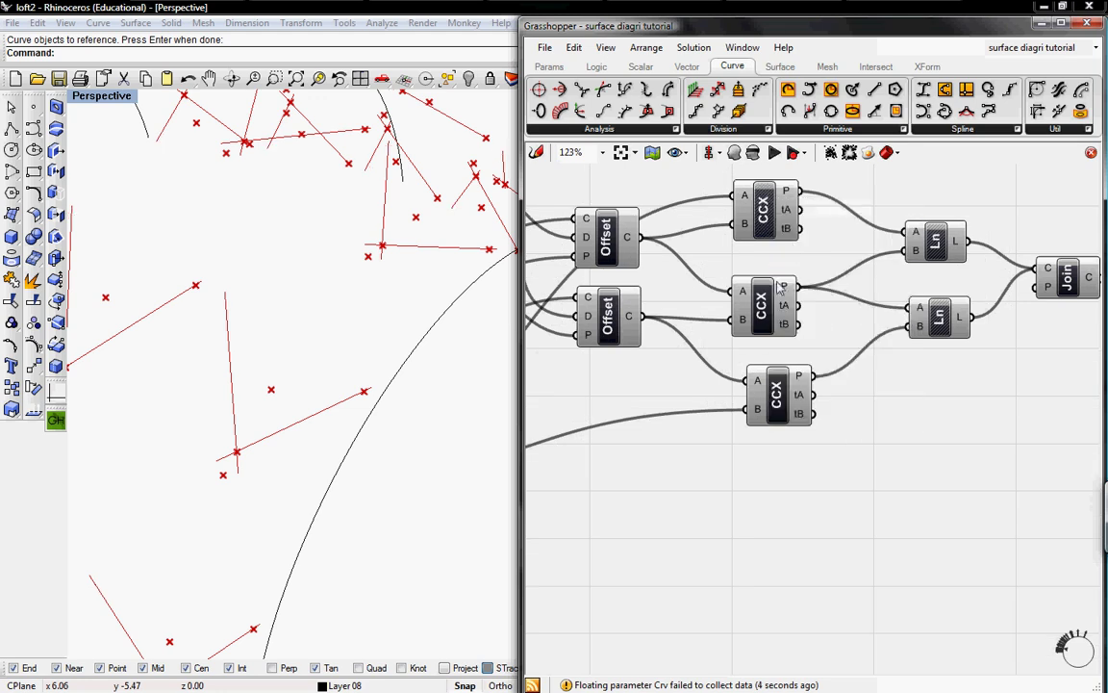
right_click(760, 309)
click(797, 337)
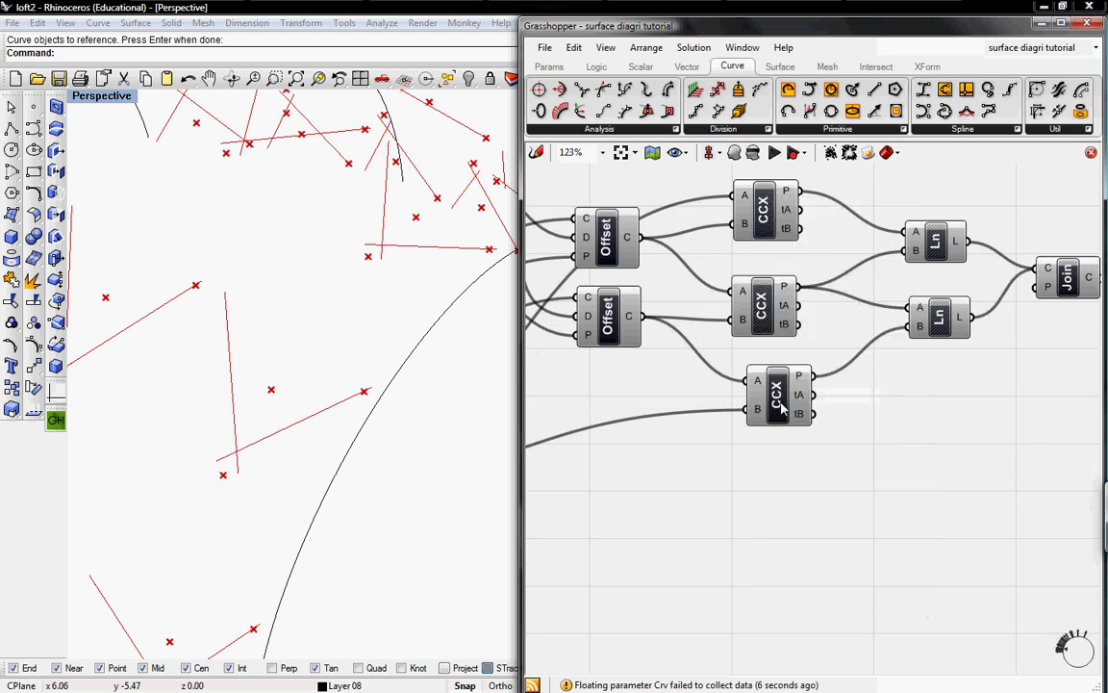
right_click(614, 312)
click(640, 343)
right_click(598, 229)
click(624, 257)
- Connect the joined curves to the Fillet component's curve input
right_drag(931, 307, 643, 341)
drag(814, 312, 897, 299)
- Duplicate the number slider and F(x) function that drive the offset distance
right_drag(635, 279, 842, 276)
scroll(673, 254, down, 3)
right_drag(616, 249, 869, 338)
scroll(685, 331, up, 2)
drag(880, 347, 625, 256)
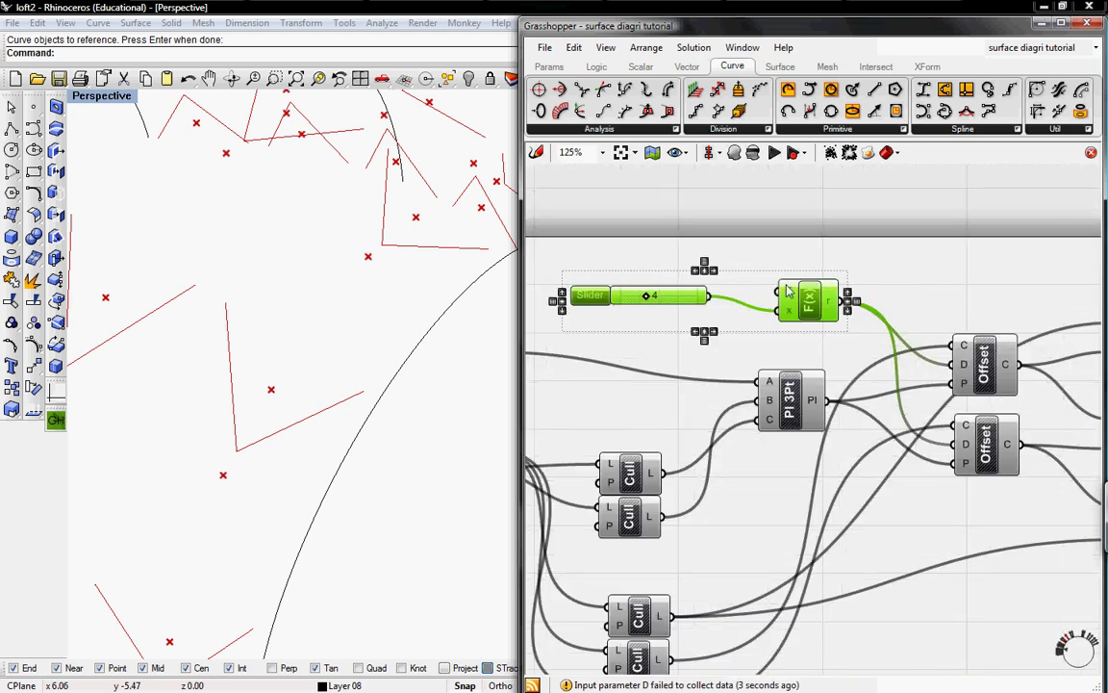
key(ctrl+c)
key(ctrl+v)
- Move the duplicated slider and F(x) function above the Line and Join components, near the Fillet
drag(805, 300, 975, 206)
right_drag(969, 235, 671, 272)
right_drag(825, 296, 756, 252)
drag(633, 221, 1057, 335)
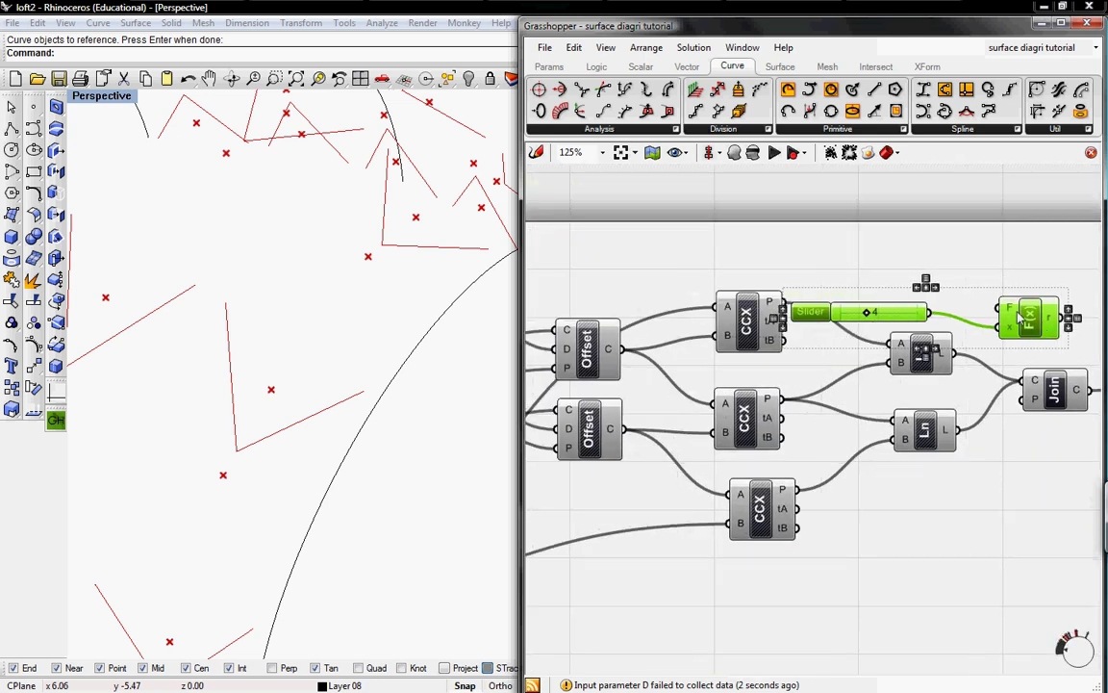
right_drag(1060, 338, 850, 278)
drag(834, 258, 877, 218)
click(858, 269)
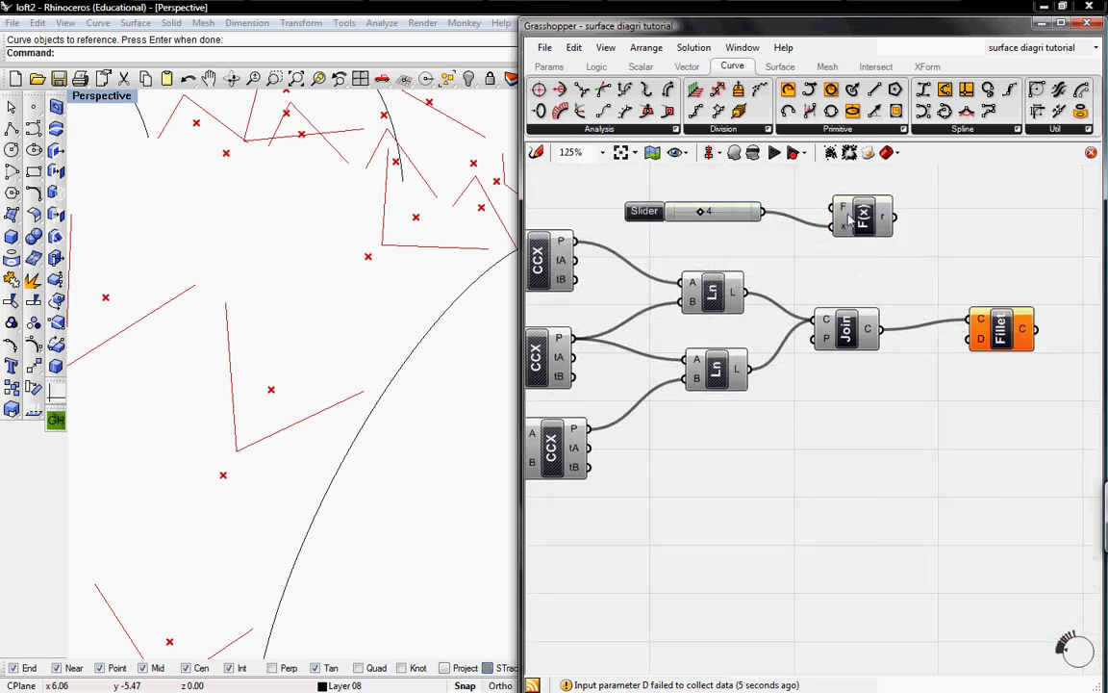
- Commit the expression x/12 in the duplicated F(x), connect its result to the Fillet's distance input, and select its slider
right_click(844, 208)
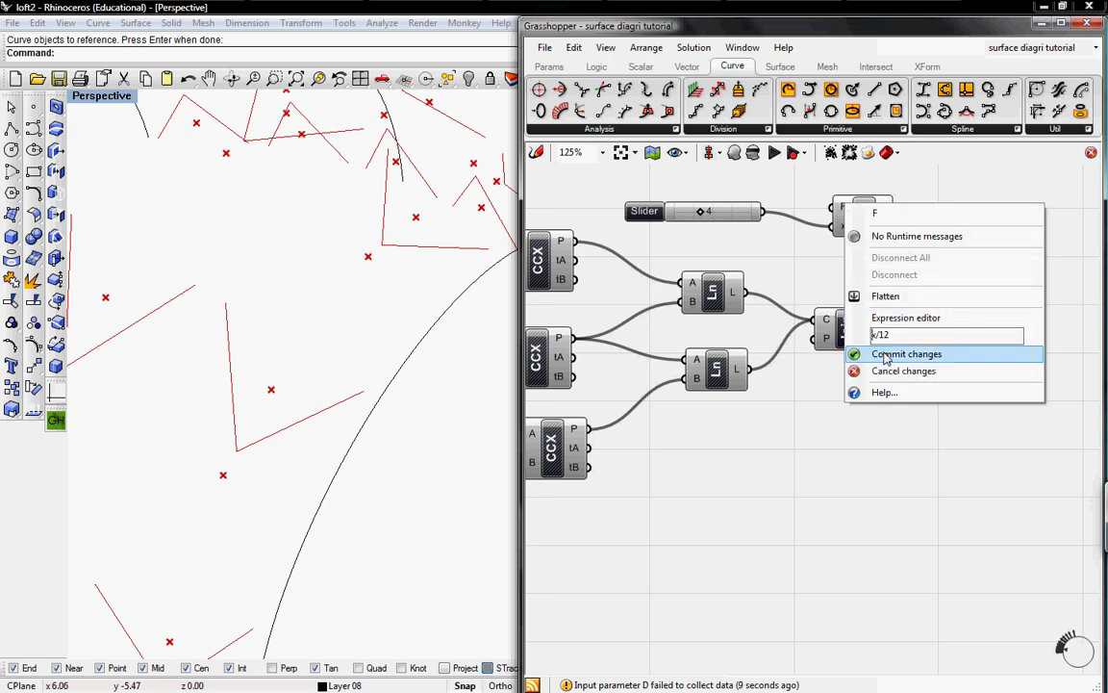
click(871, 355)
drag(897, 218, 965, 339)
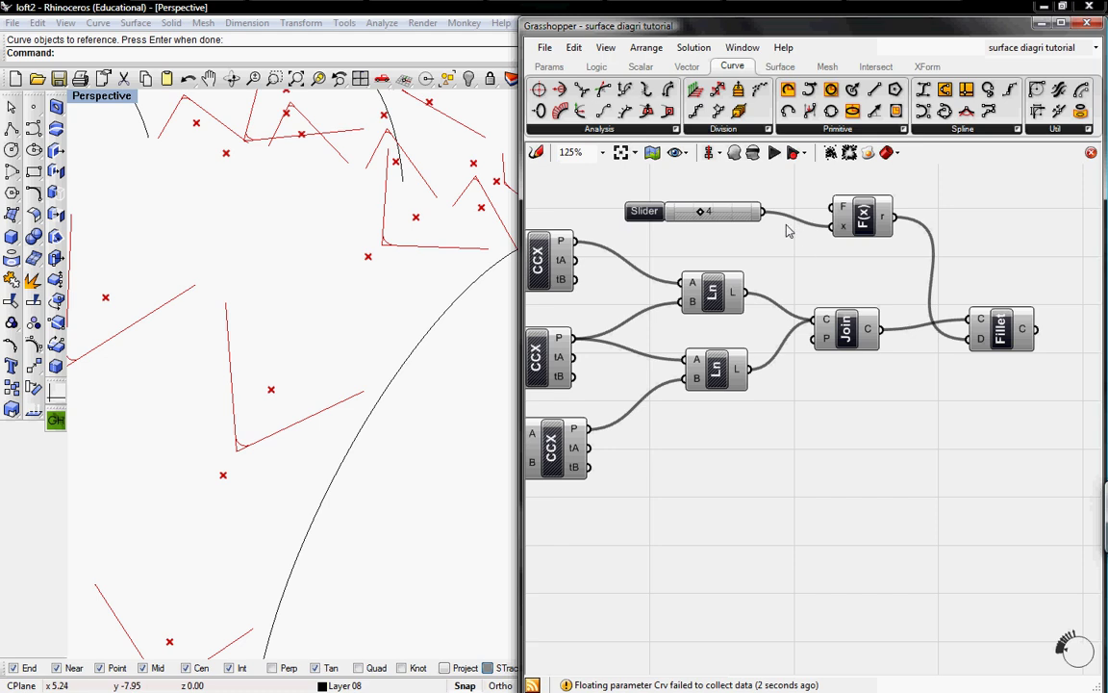
click(701, 211)
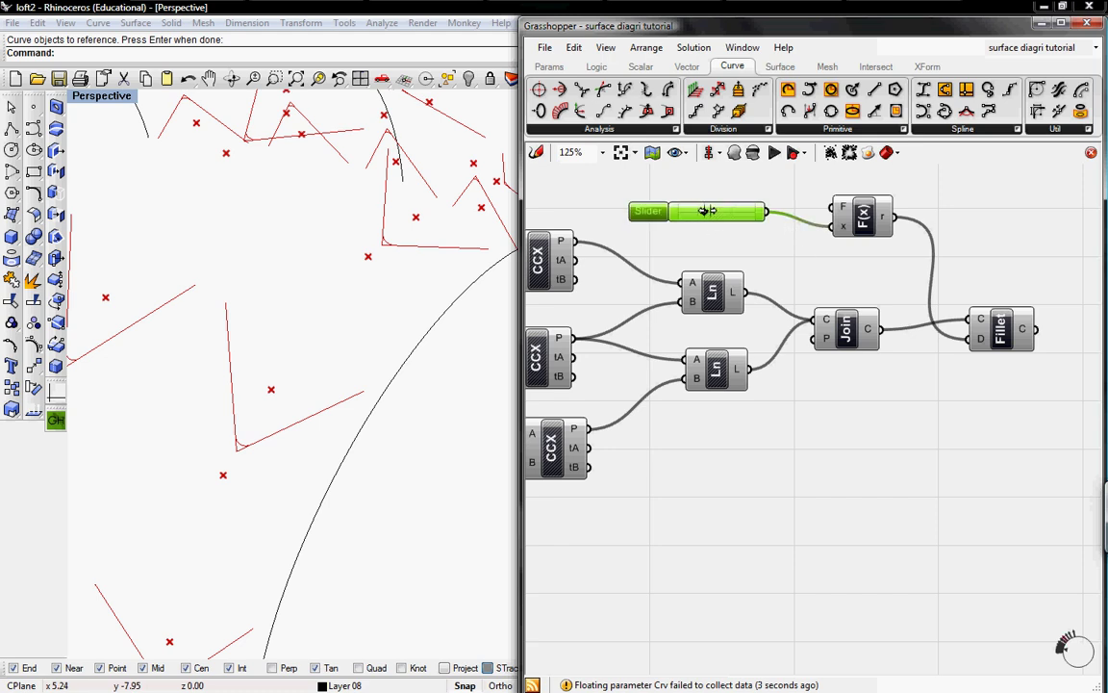
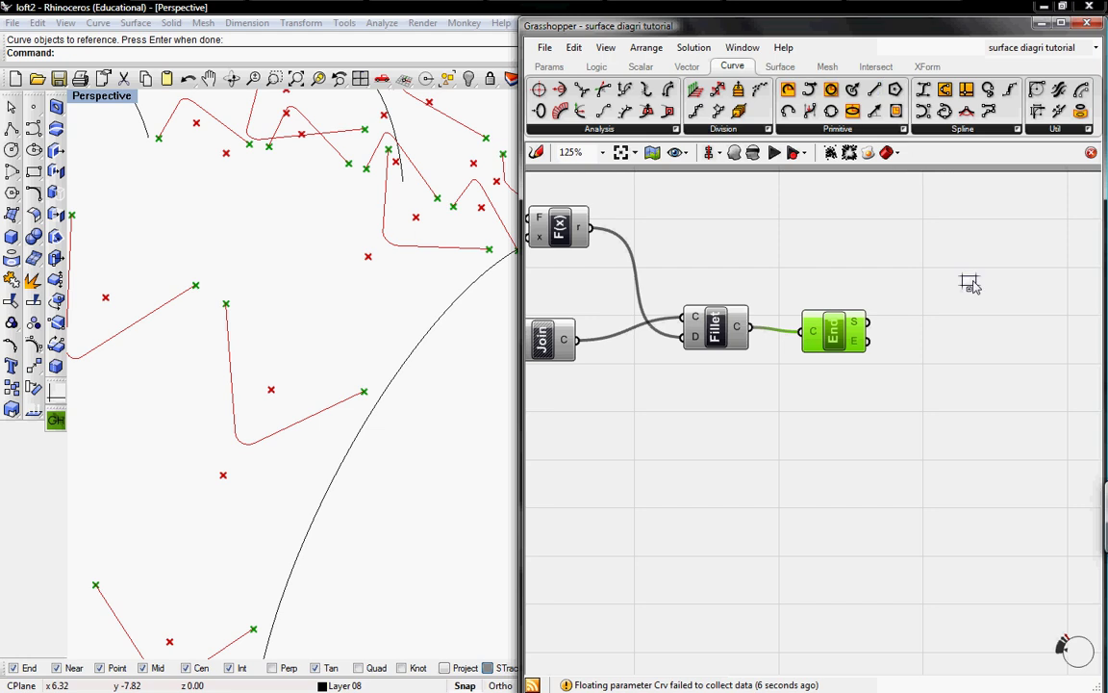
- Add a Line component connecting the start and end points from the End component
click(967, 319)
mouse_move(868, 322)
mouse_down()
mouse_move(935, 306)
mouse_move(870, 342)
mouse_up()
drag(979, 331, 974, 364)
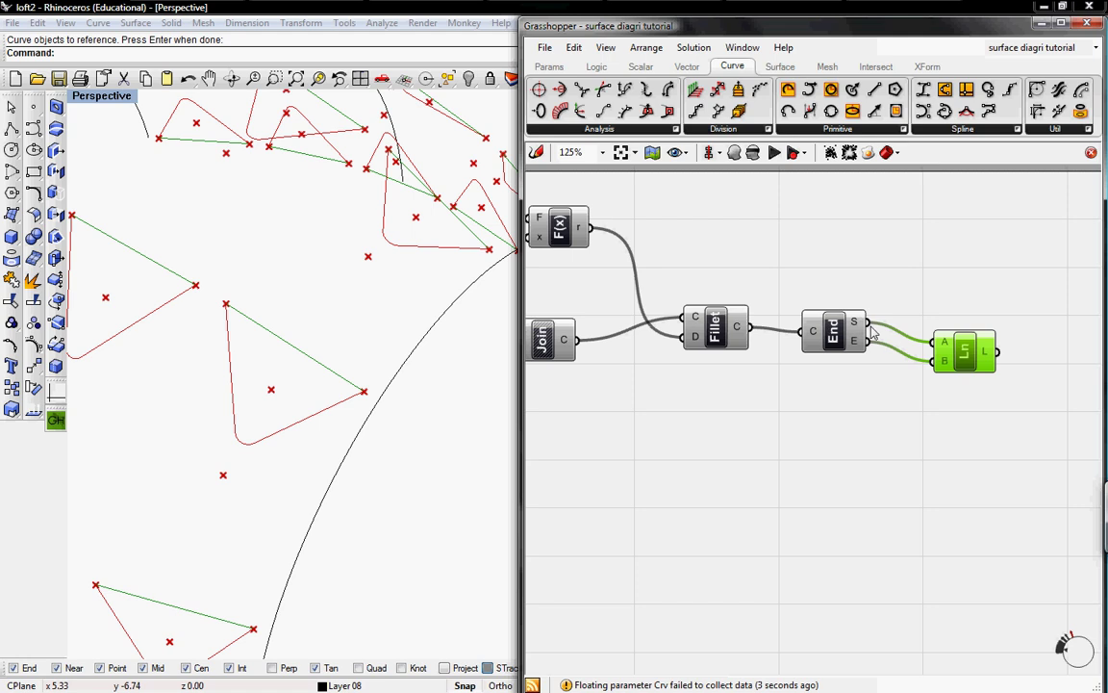
drag(960, 352, 957, 339)
- Move the End component and its closing Line together below the Fillet's output
drag(1020, 394, 833, 288)
drag(833, 332, 795, 425)
click(969, 354)
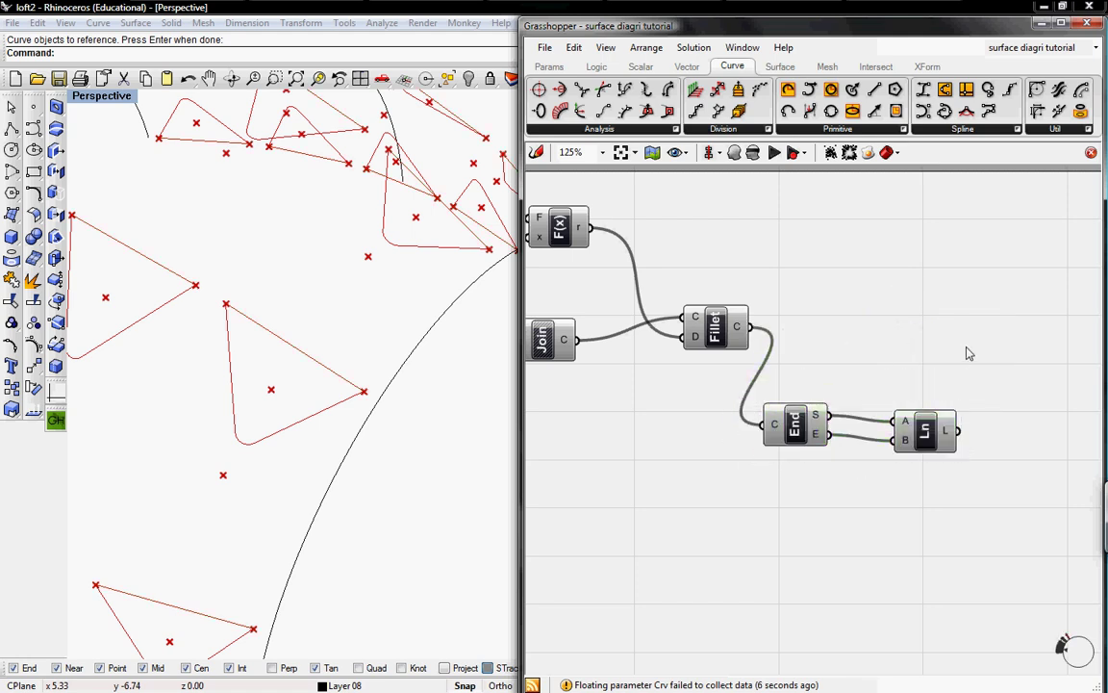
- Add another Join Curves component and feed it the filleted curves and the closing lines
click(1055, 130)
drag(1054, 221, 1027, 335)
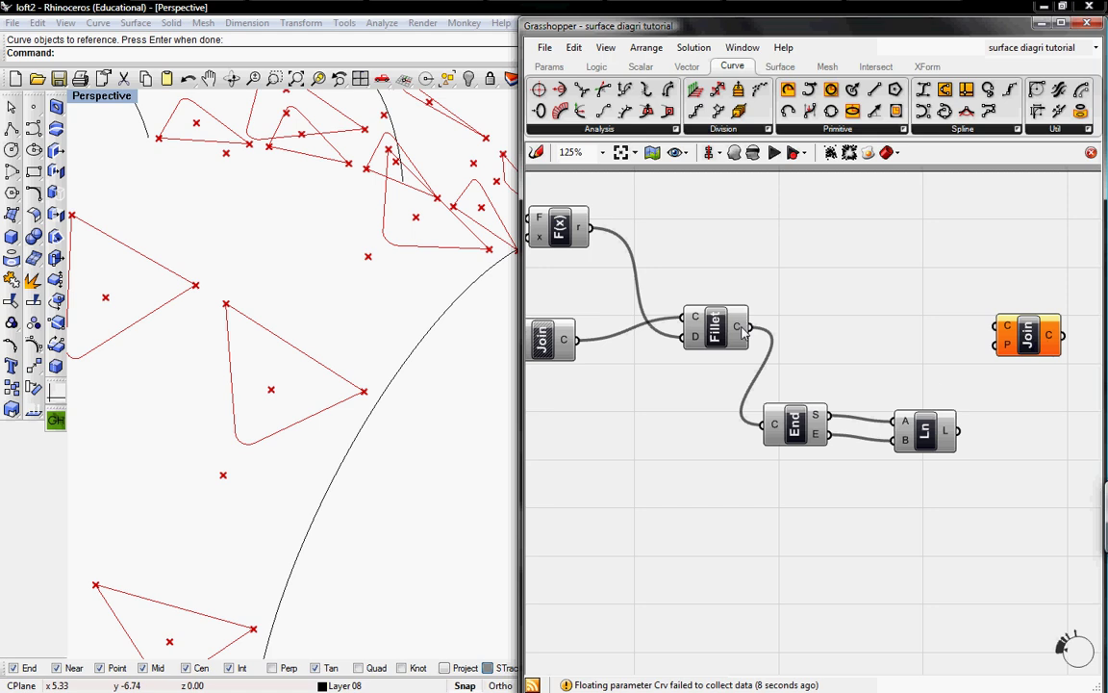
drag(749, 327, 996, 325)
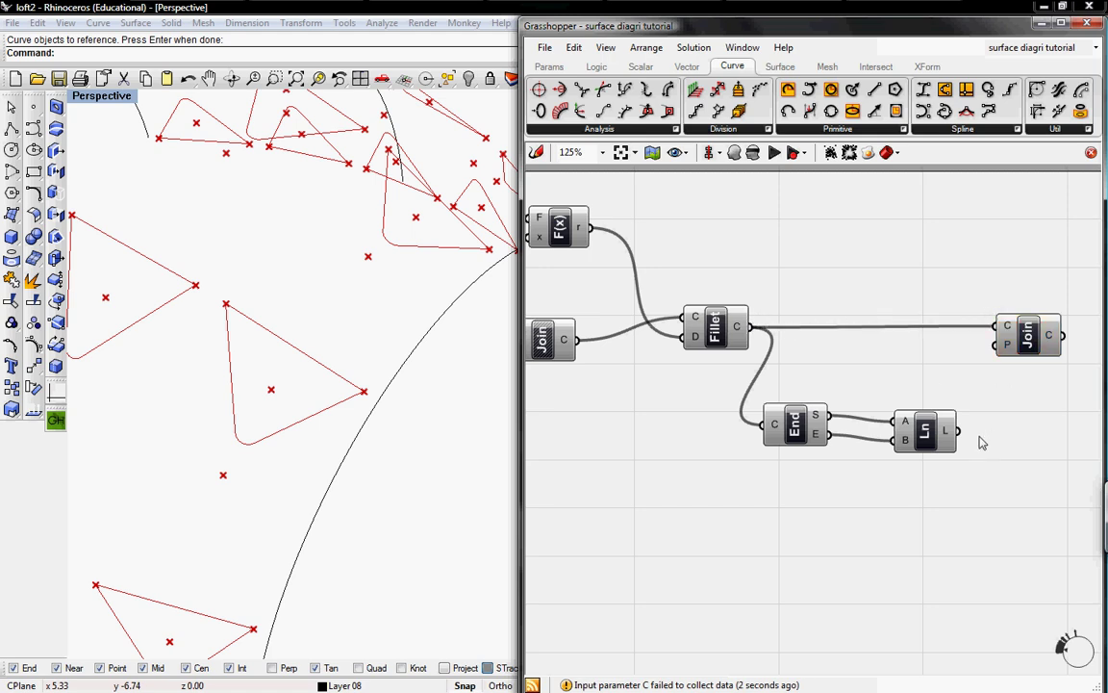
drag(957, 431, 1000, 319)
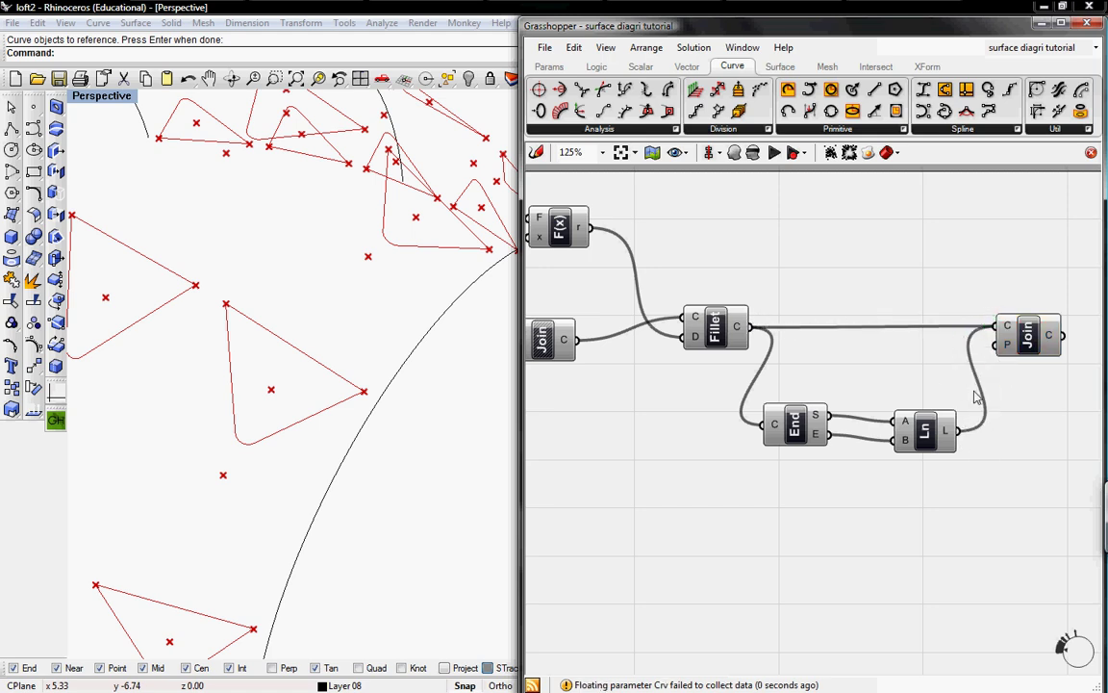
- Turn off the previews of the Fillet, the closing Line and the End component
right_drag(568, 242, 657, 232)
right_click(802, 315)
click(836, 344)
right_click(1024, 430)
click(948, 438)
right_click(896, 417)
click(935, 443)
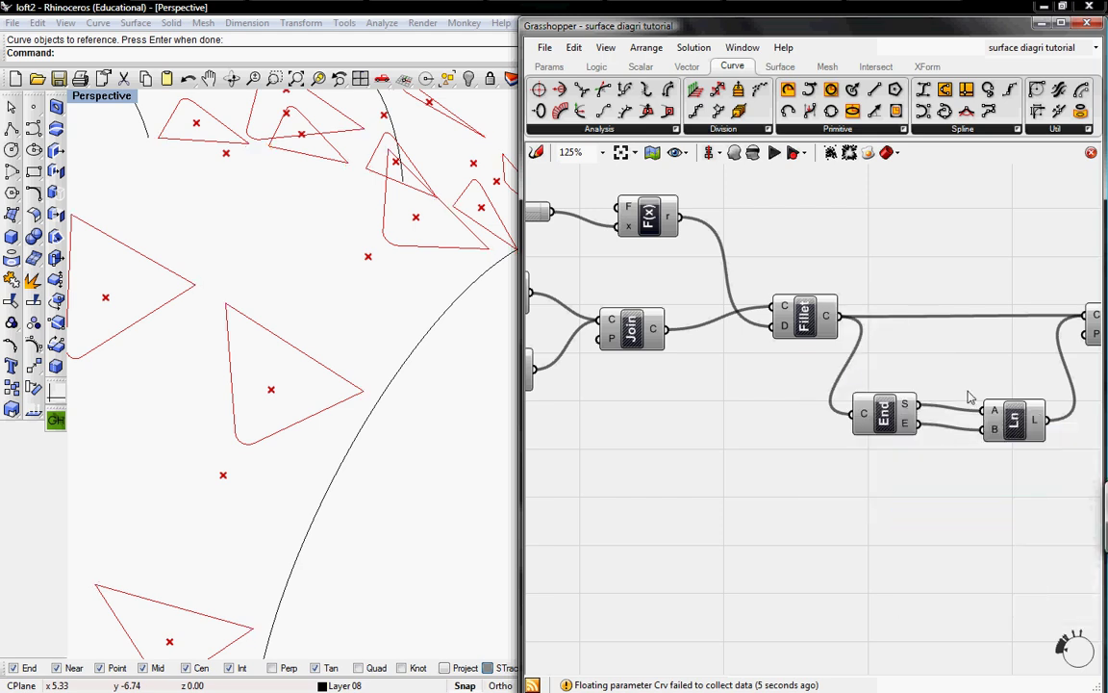
- Add a Planar surface component and connect the closed joined curves to its edge input
right_drag(966, 395, 655, 393)
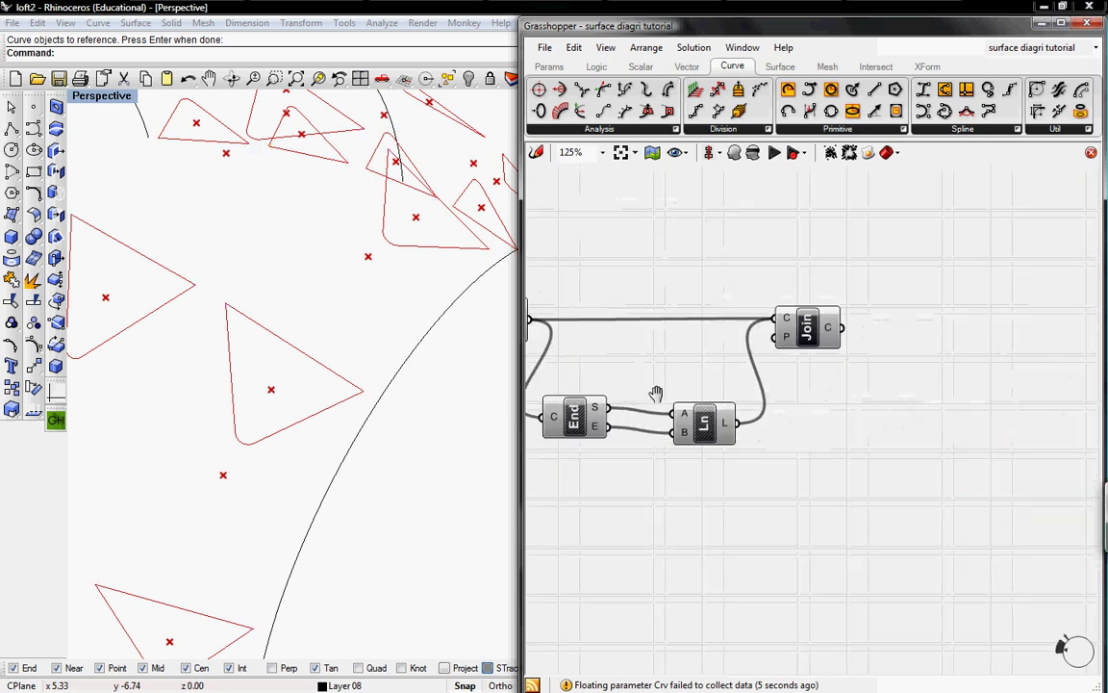
click(781, 67)
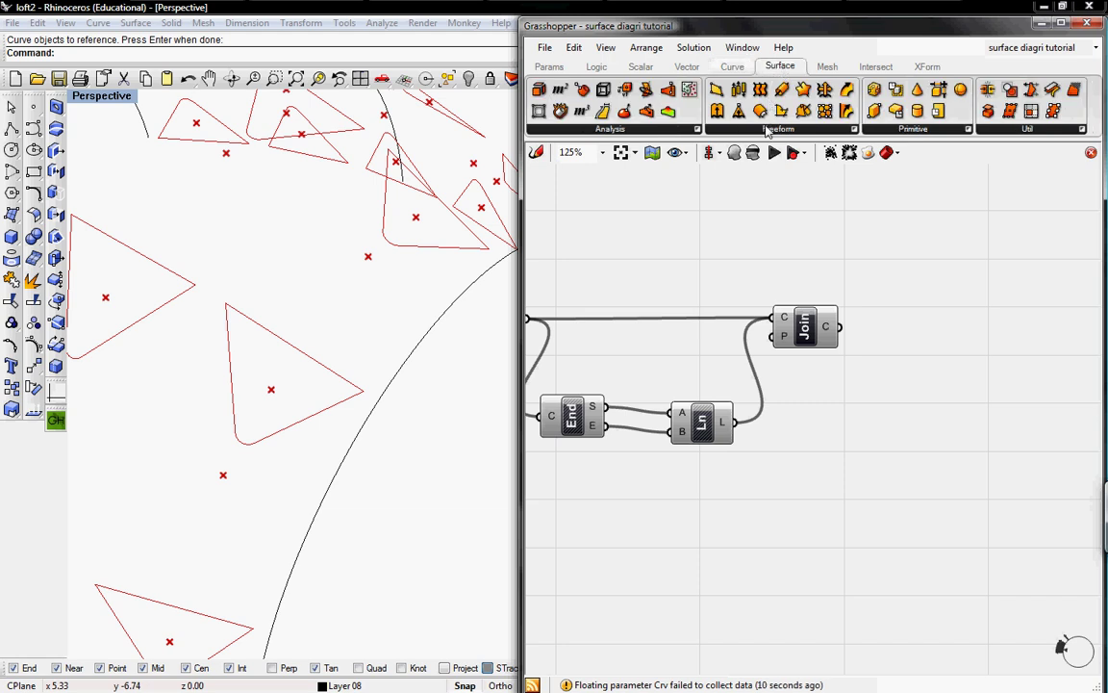
click(767, 132)
click(742, 255)
click(1022, 342)
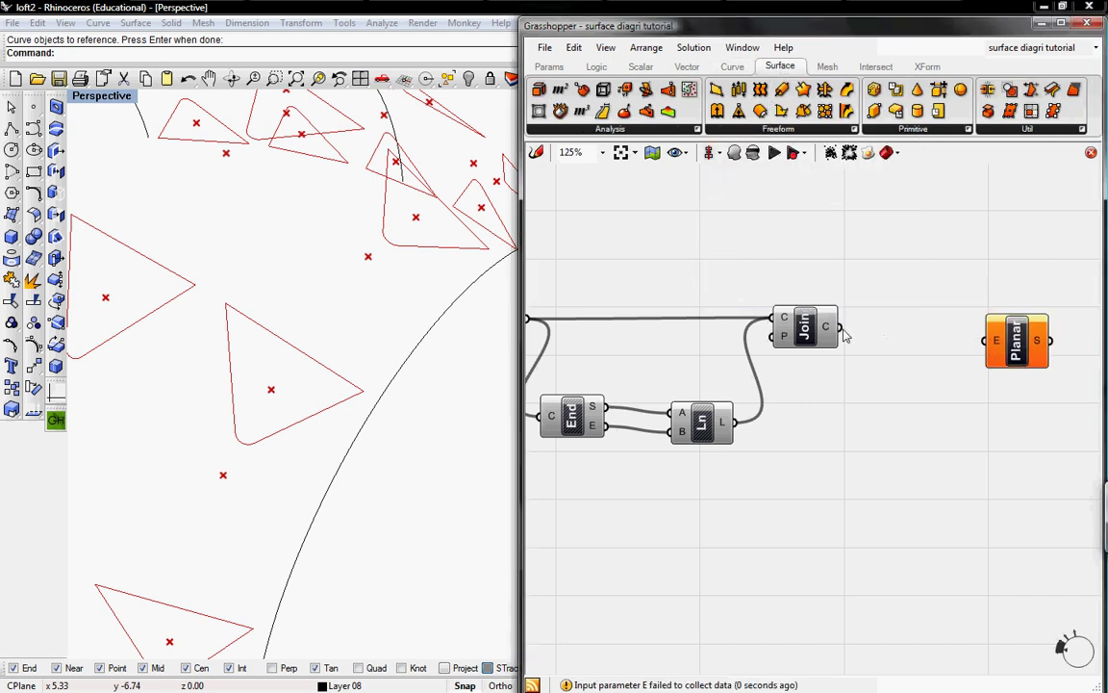
drag(922, 334, 952, 327)
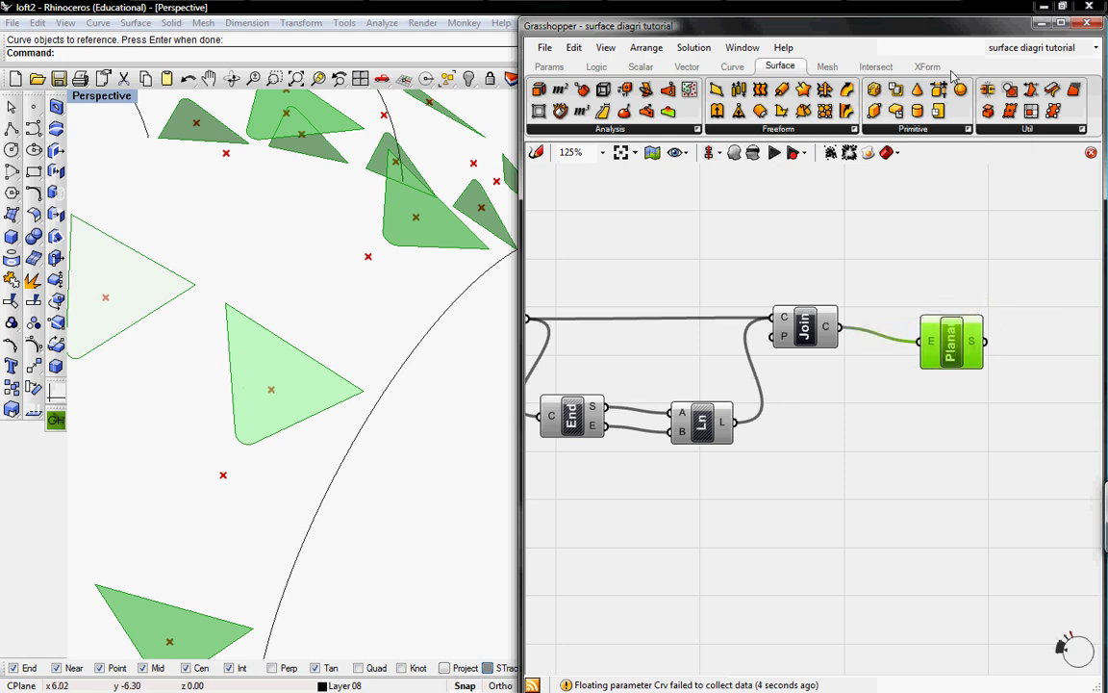
- Add a Solid Difference component and connect the planar surfaces to its B input
click(871, 67)
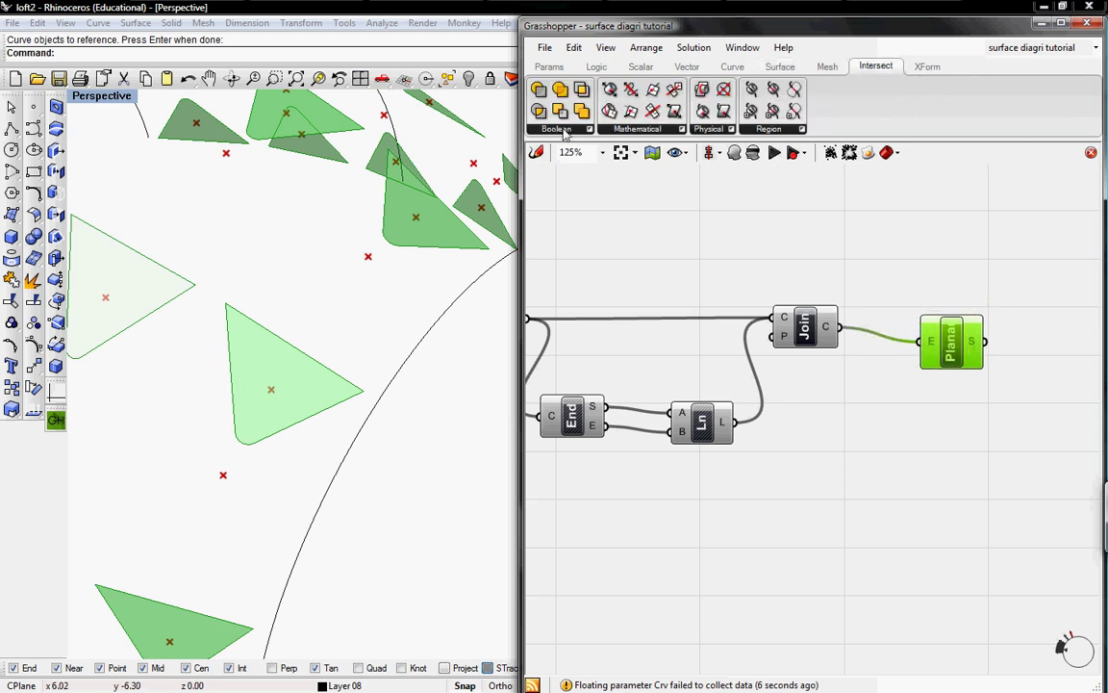
click(589, 128)
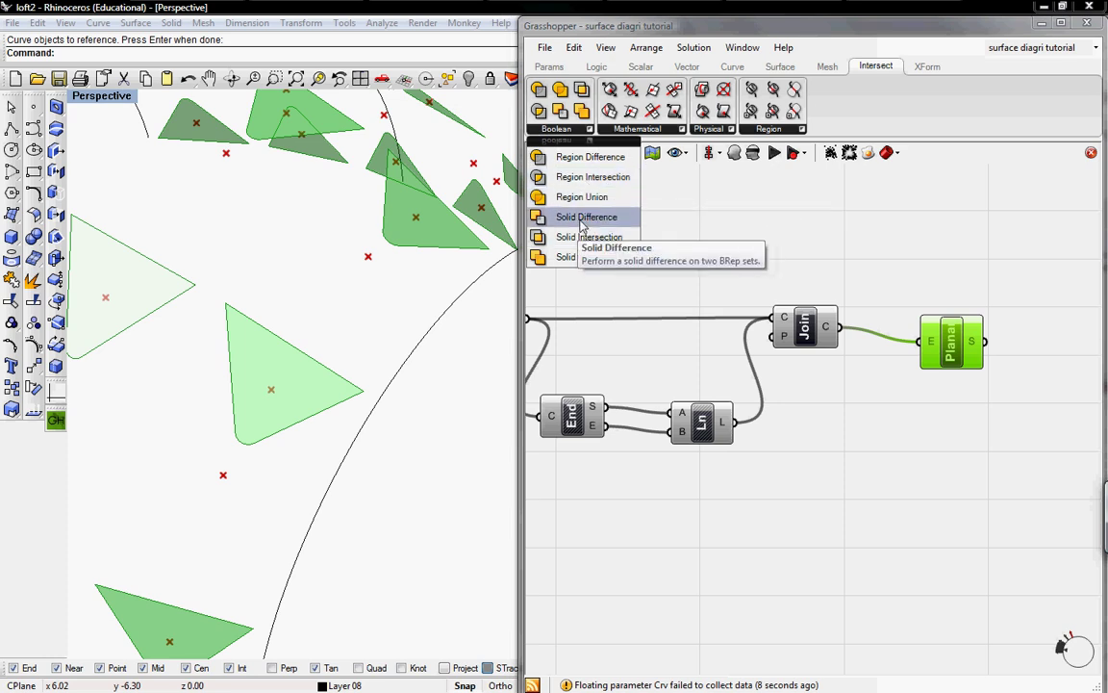
drag(580, 227, 1008, 282)
drag(986, 341, 977, 292)
drag(969, 341, 925, 340)
- Turn off the previews of the Planar surface component and the last Join Curves component
right_click(911, 339)
click(933, 369)
right_drag(864, 305, 927, 276)
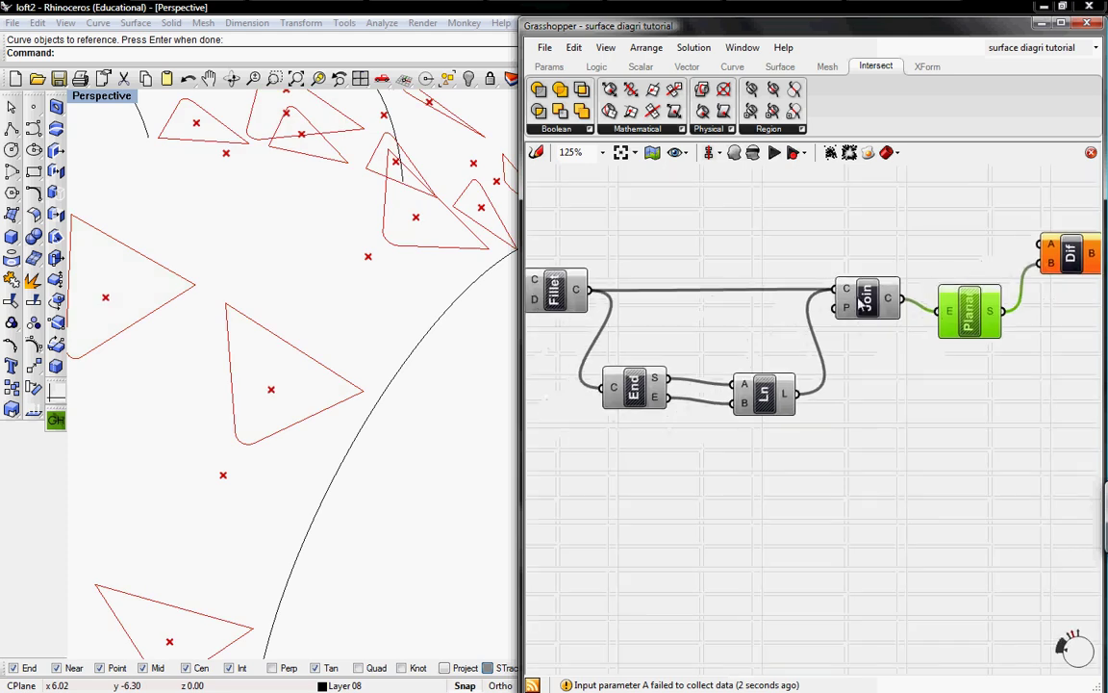
right_click(863, 300)
click(896, 325)
scroll(856, 304, down, 2)
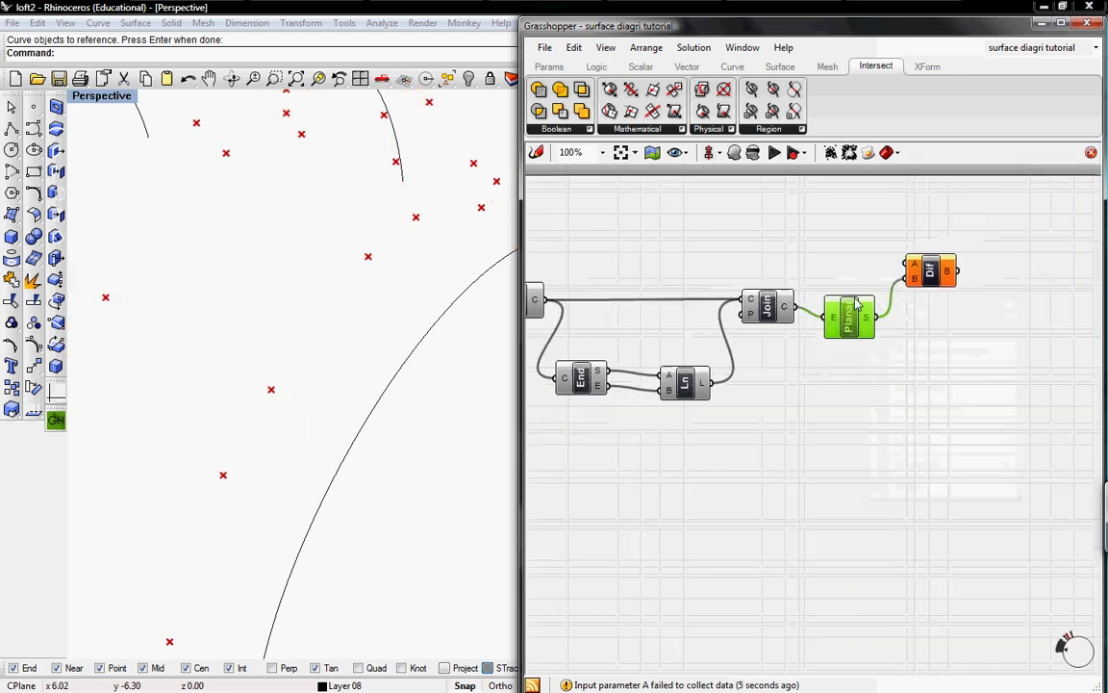
- Move the Solid Difference component above Area and connect the first four-point surface to its A input
scroll(856, 304, down, 3)
drag(896, 289, 623, 215)
right_drag(695, 219, 1013, 202)
drag(935, 202, 787, 210)
scroll(694, 260, up, 3)
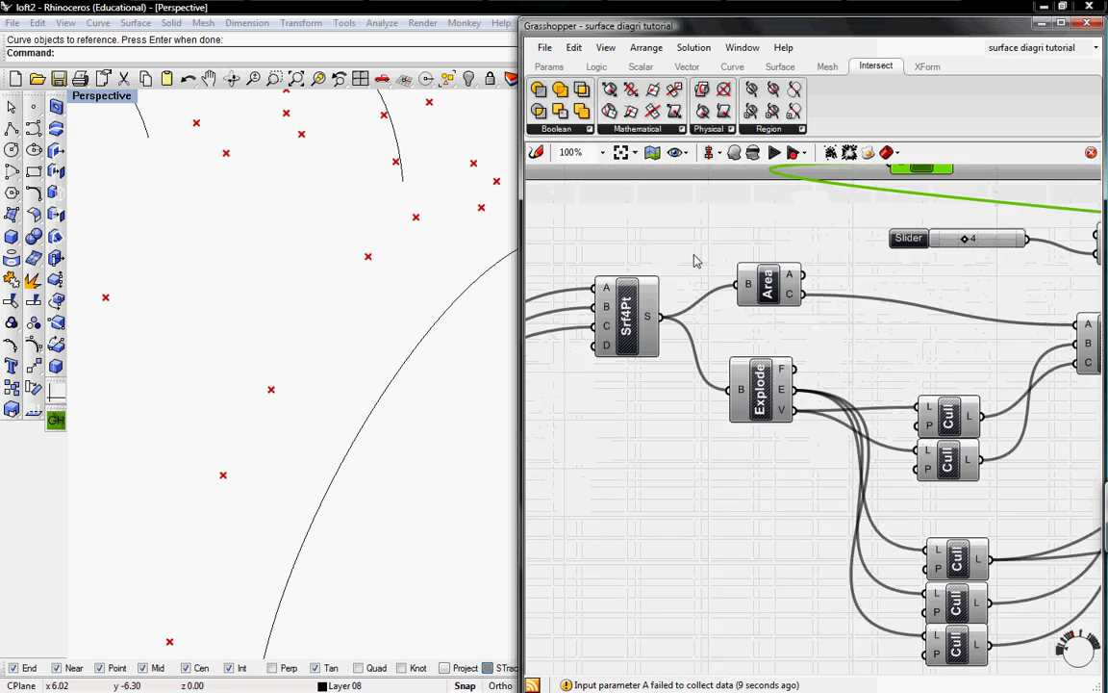
right_drag(736, 260, 719, 383)
drag(908, 279, 784, 322)
drag(645, 440, 749, 304)
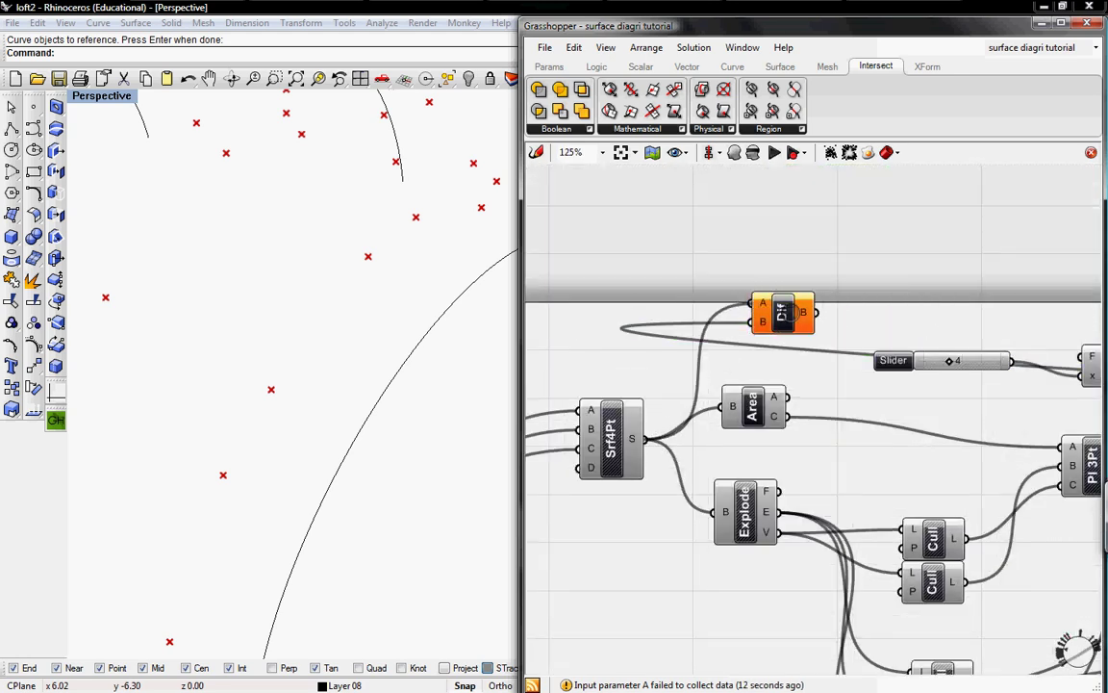
click(784, 313)
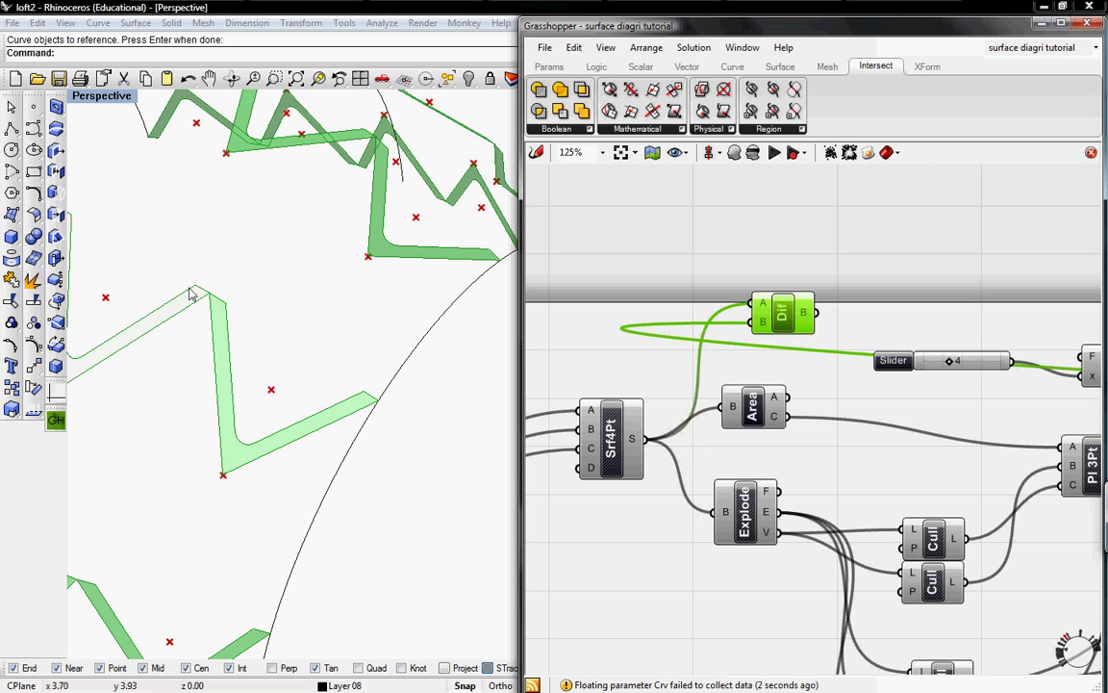
- Compact the first panel's layout by moving the Cull components and the lower curve intersection component upward
scroll(672, 333, down, 5)
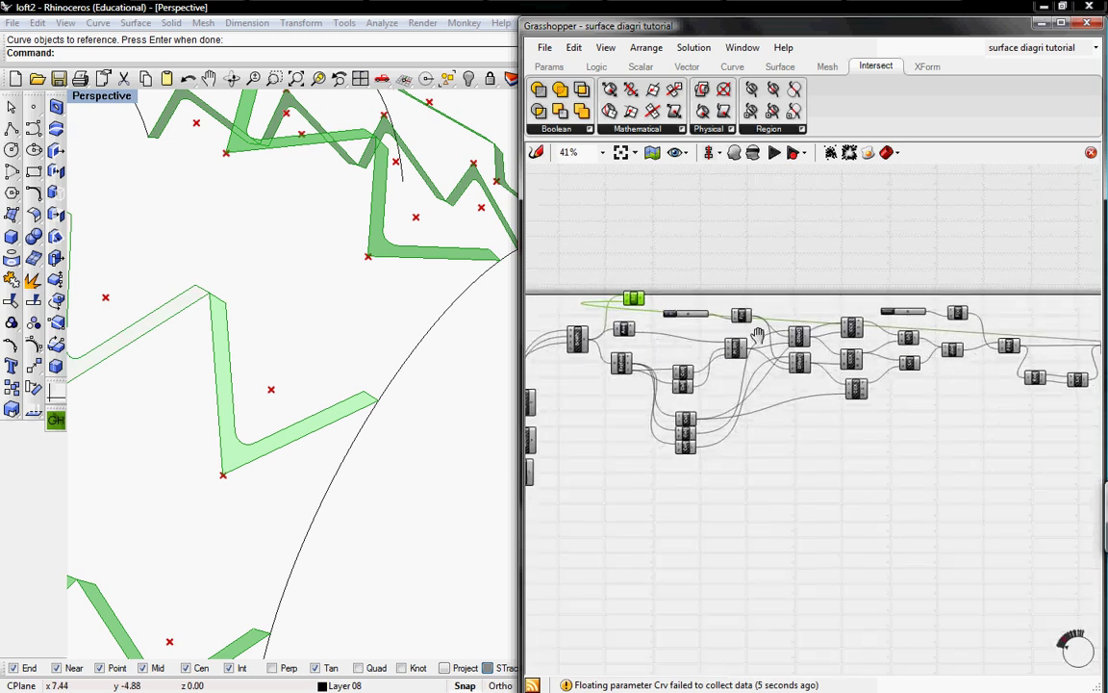
right_drag(758, 334, 710, 261)
drag(669, 391, 628, 257)
click(680, 360)
drag(670, 354, 624, 285)
click(885, 405)
drag(820, 334, 798, 280)
click(696, 363)
- Spread the remaining four-point surface components vertically to leave room beside each one
right_drag(698, 364, 973, 315)
mouse_move(825, 384)
mouse_down()
mouse_move(757, 277)
mouse_move(831, 414)
mouse_move(814, 377)
mouse_up()
click(878, 424)
right_drag(868, 423, 811, 306)
drag(802, 364, 740, 278)
drag(753, 304, 753, 506)
click(786, 405)
drag(754, 353, 756, 378)
- Copy the first panel's components, including Solid Difference but not the sliders and F(x) components, beside the second four-point surface
right_drag(853, 287, 689, 414)
scroll(690, 414, down, 4)
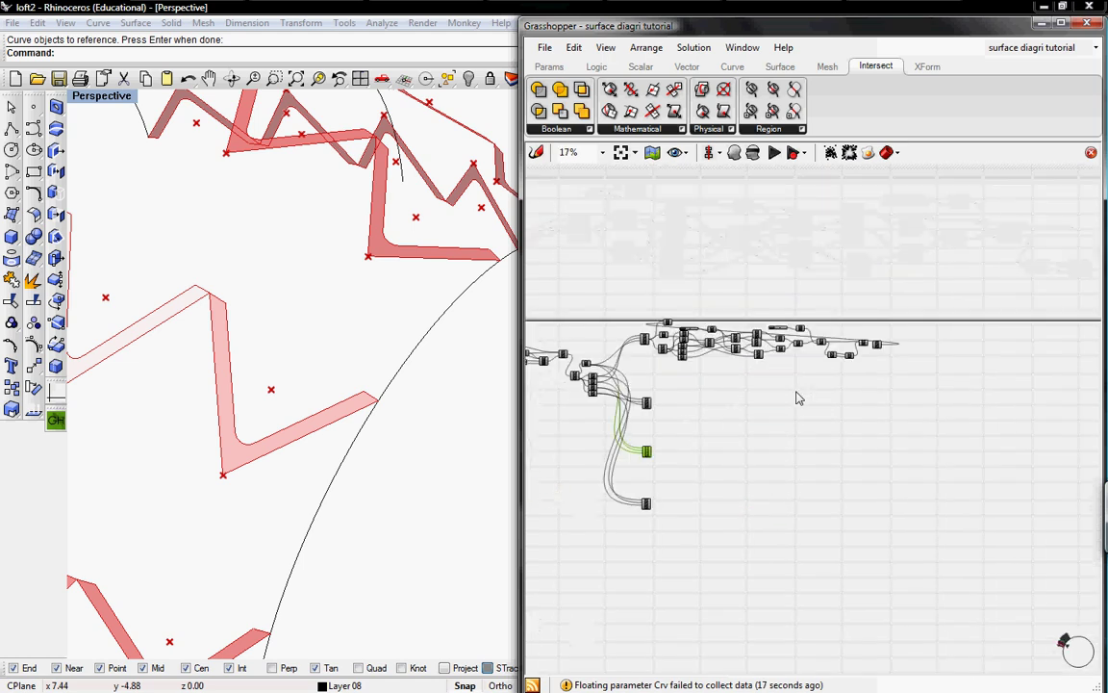
scroll(855, 384, up, 5)
drag(966, 376, 552, 243)
right_drag(678, 256, 1063, 285)
shift+drag(877, 365, 656, 271)
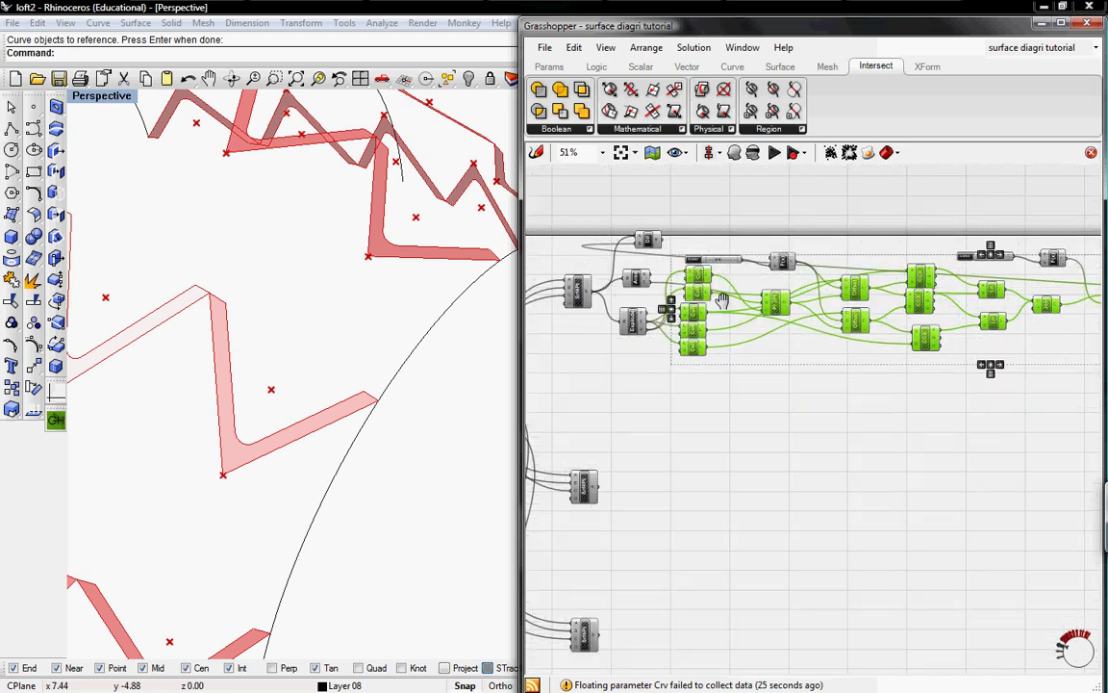
scroll(769, 266, up, 3)
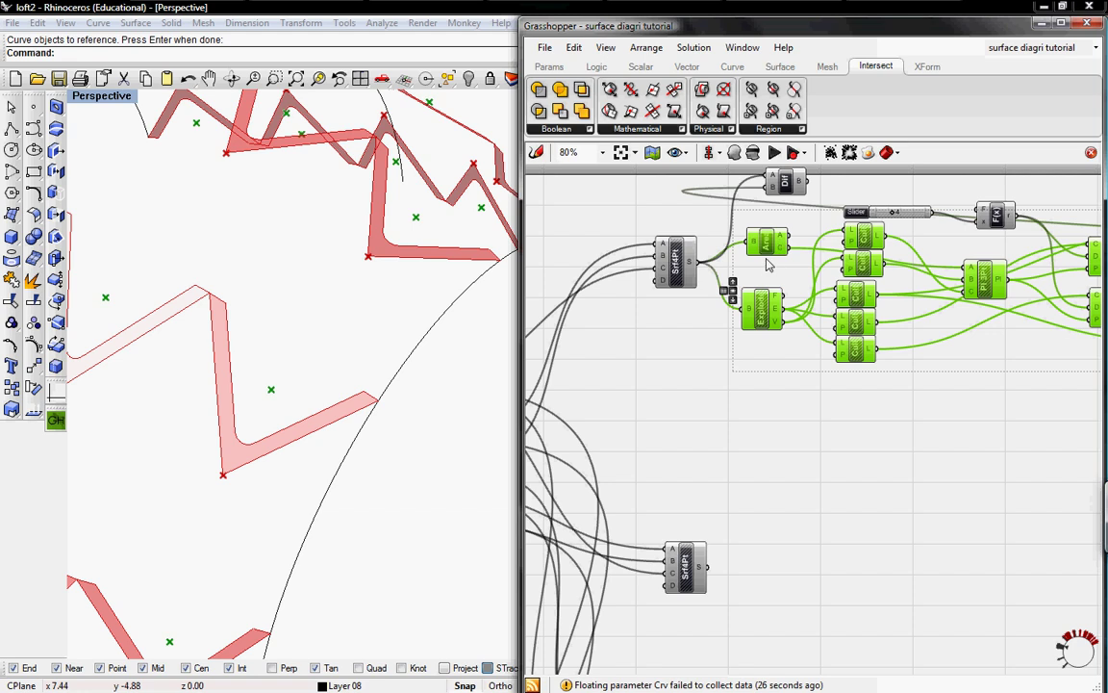
shift+click(782, 187)
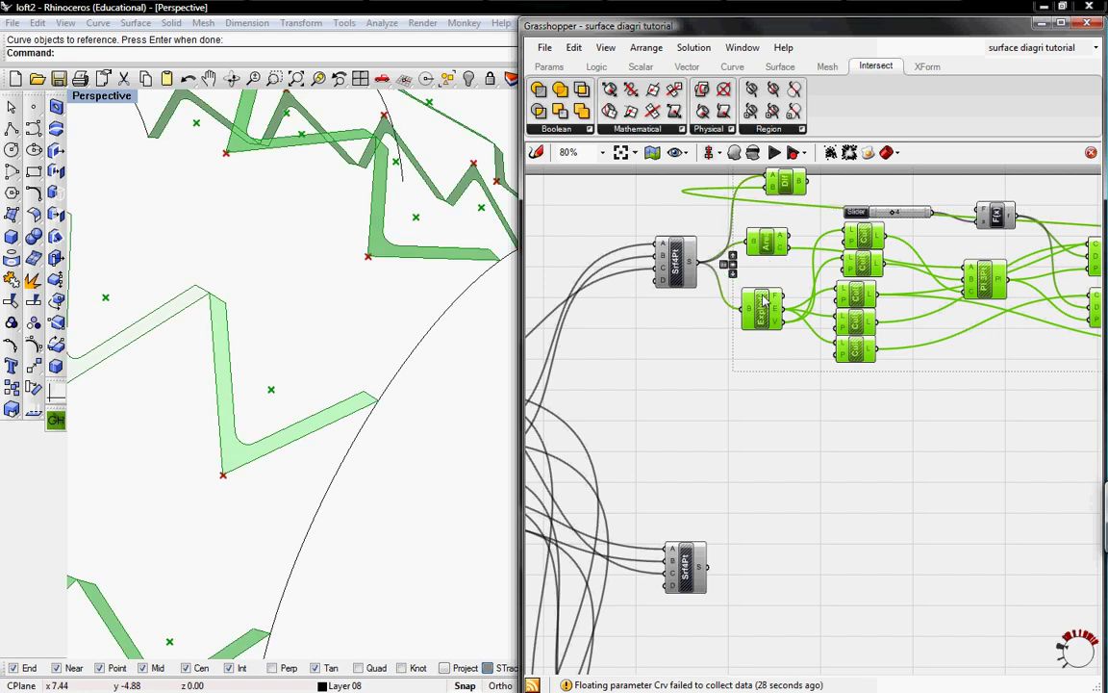
right_drag(802, 370, 691, 364)
right_drag(952, 277, 794, 335)
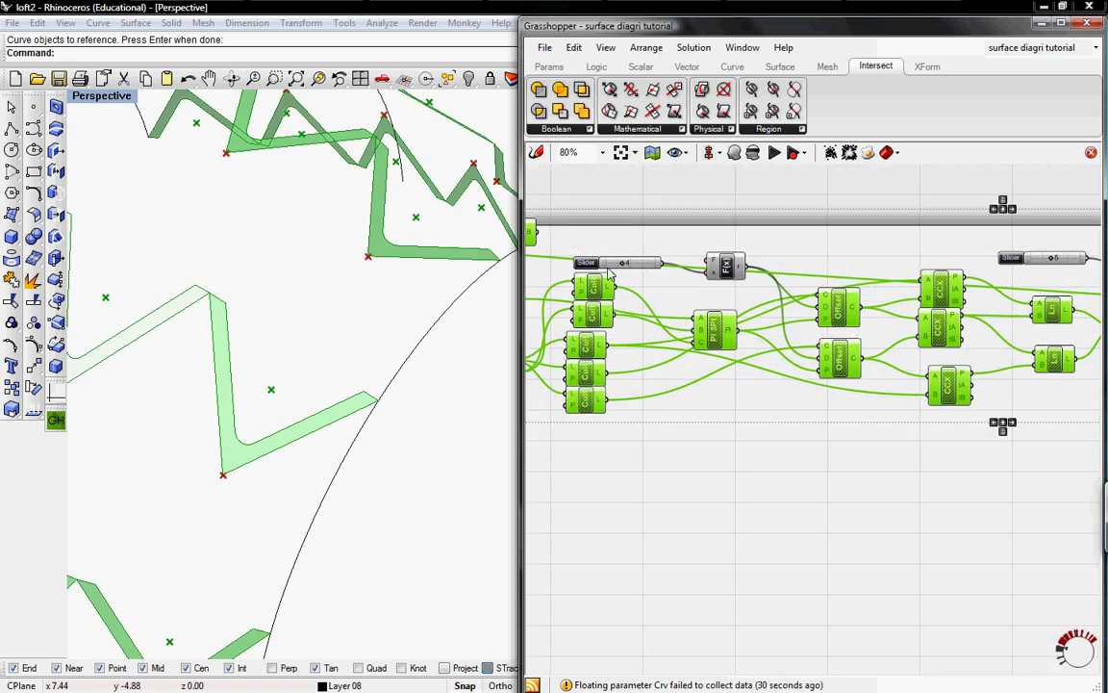
right_drag(608, 274, 897, 259)
right_drag(707, 341, 718, 293)
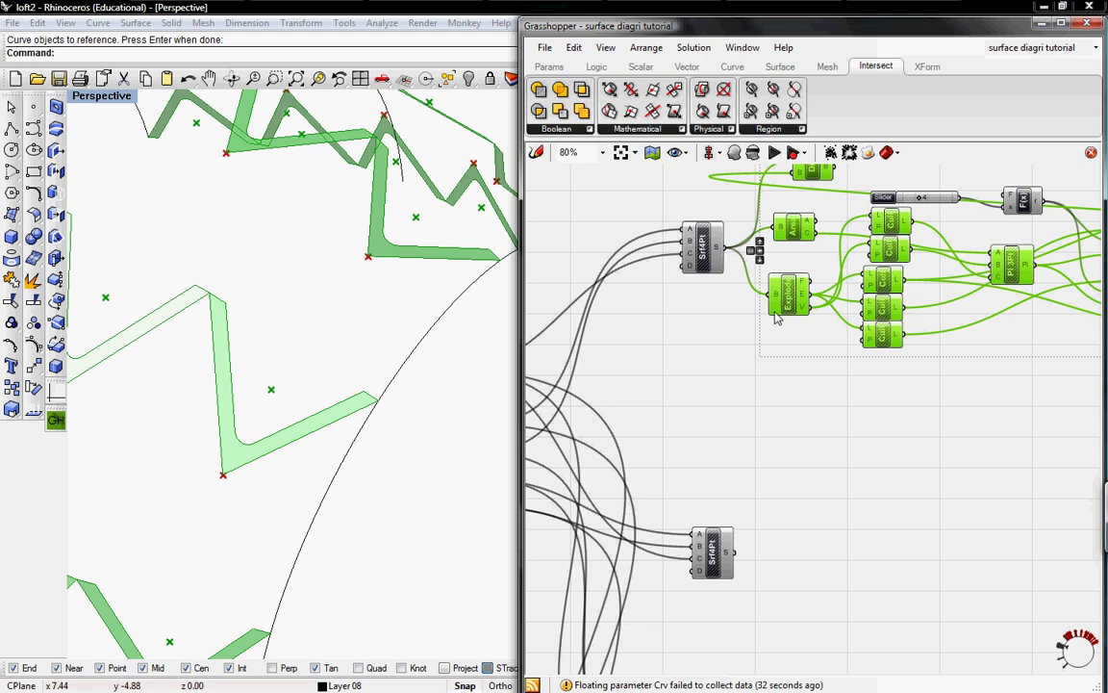
alt+drag(797, 306, 838, 597)
- Connect the second four-point surface to the copied Explode, Area and Solid Difference A inputs, replacing the old wires
right_drag(831, 597, 835, 447)
scroll(813, 439, up, 1)
scroll(813, 399, up, 3)
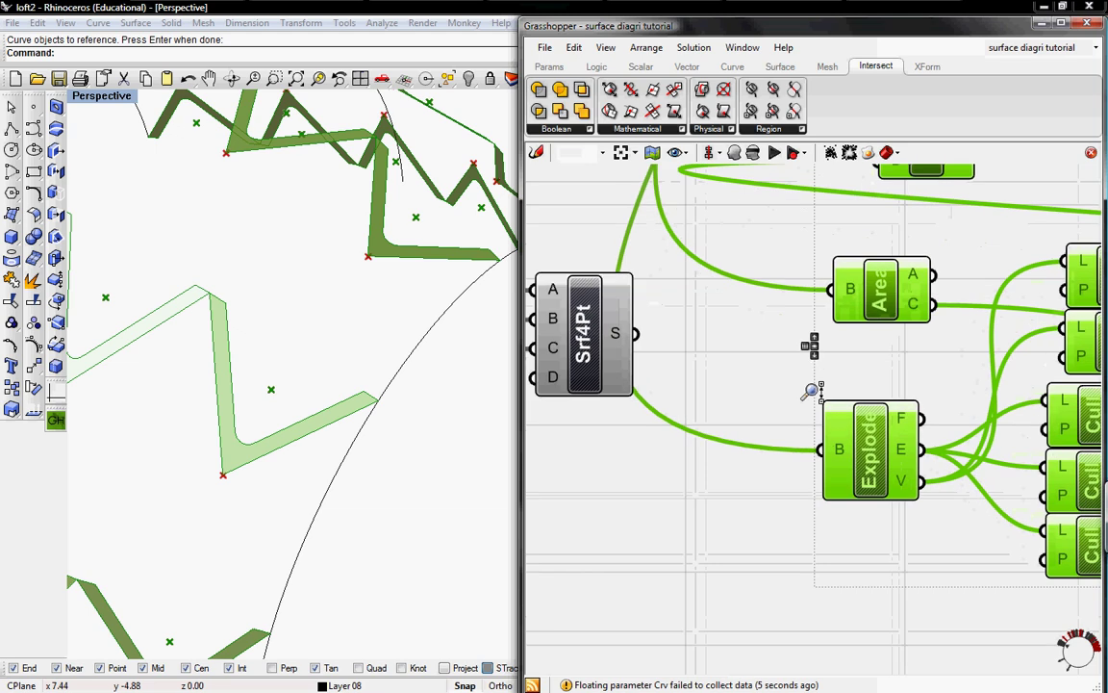
drag(820, 450, 639, 327)
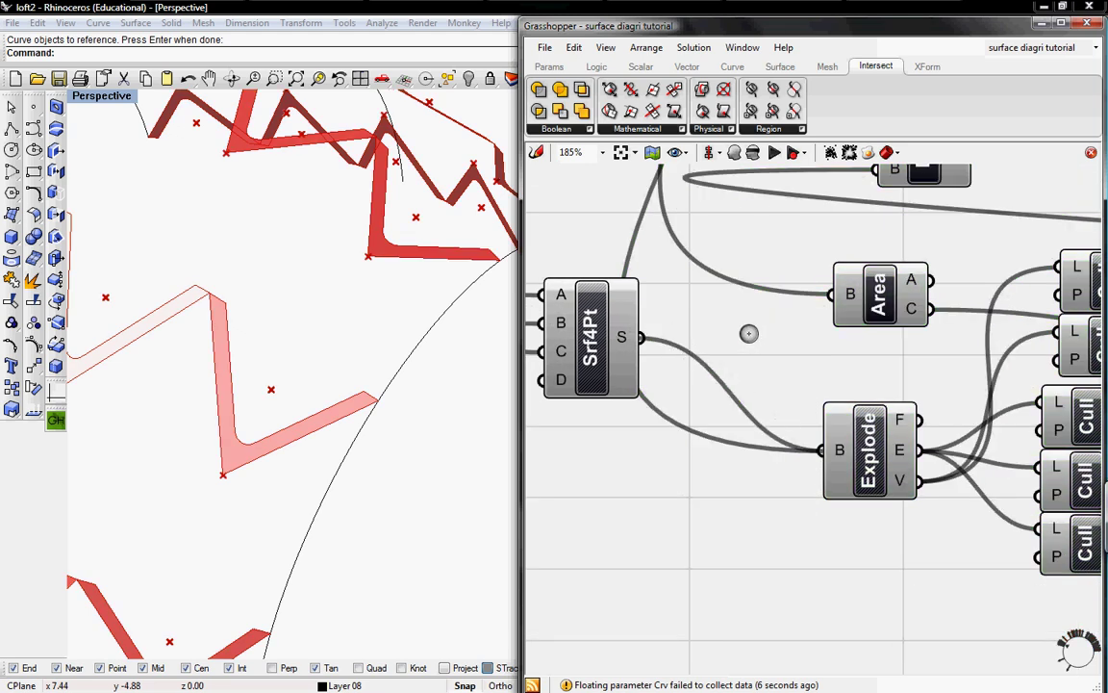
right_drag(740, 291, 756, 402)
drag(850, 403, 652, 444)
drag(881, 249, 669, 442)
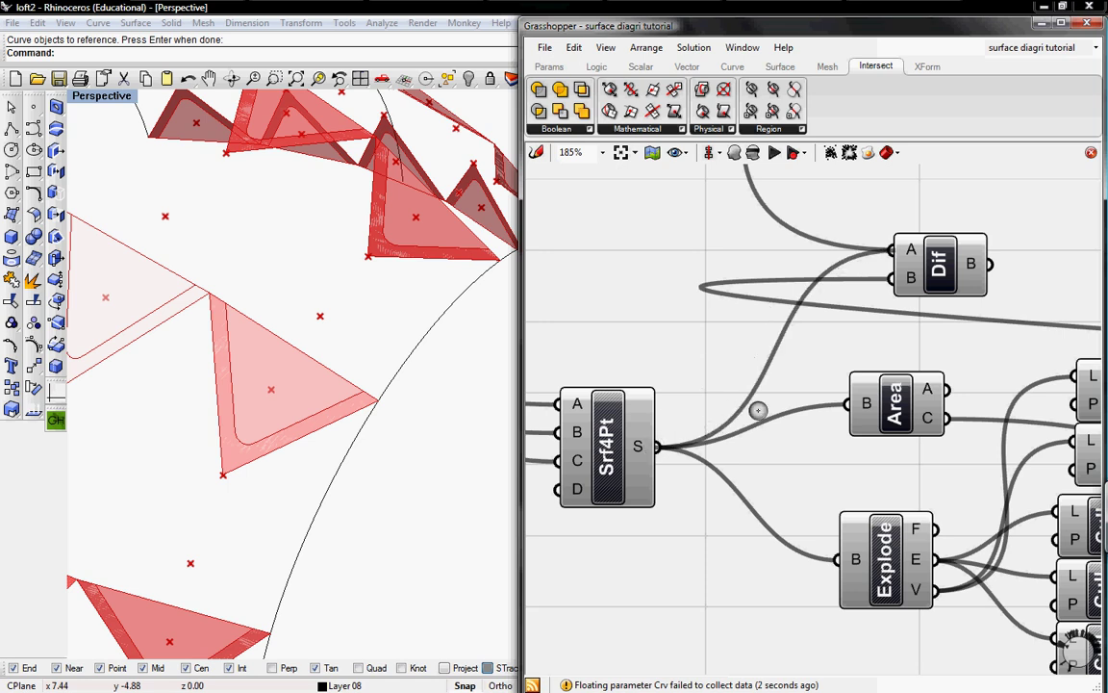
- Select the second panel's opening components and copy them beside the third four-point surface
scroll(758, 404, down, 5)
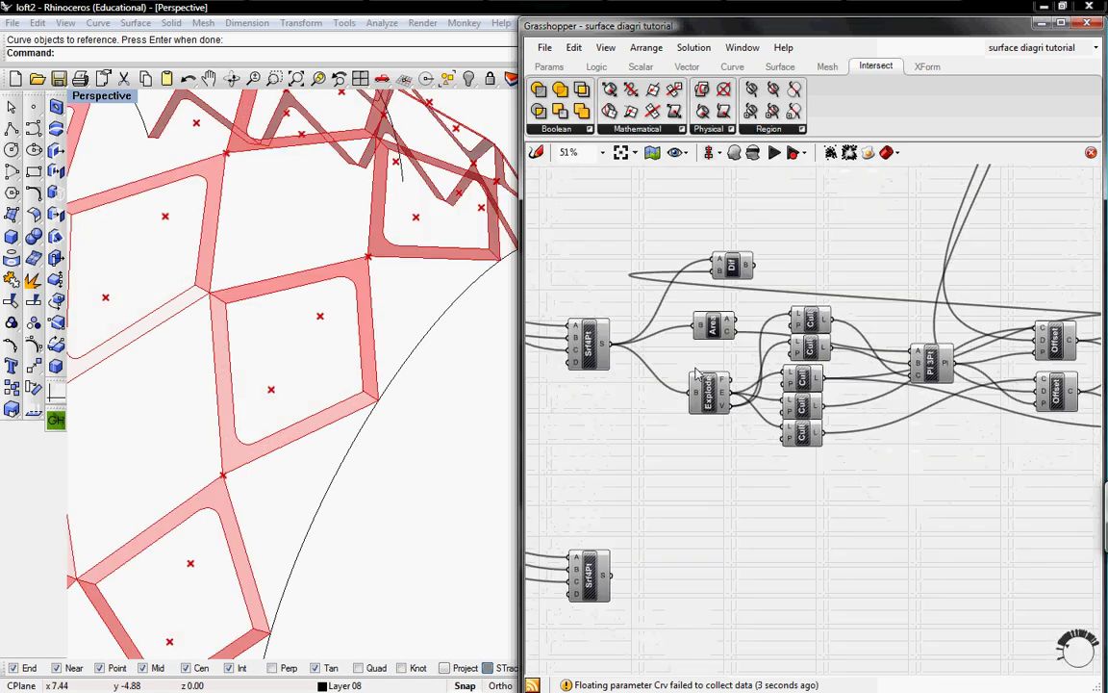
scroll(696, 375, down, 2)
right_drag(896, 408, 813, 353)
drag(1058, 371, 591, 270)
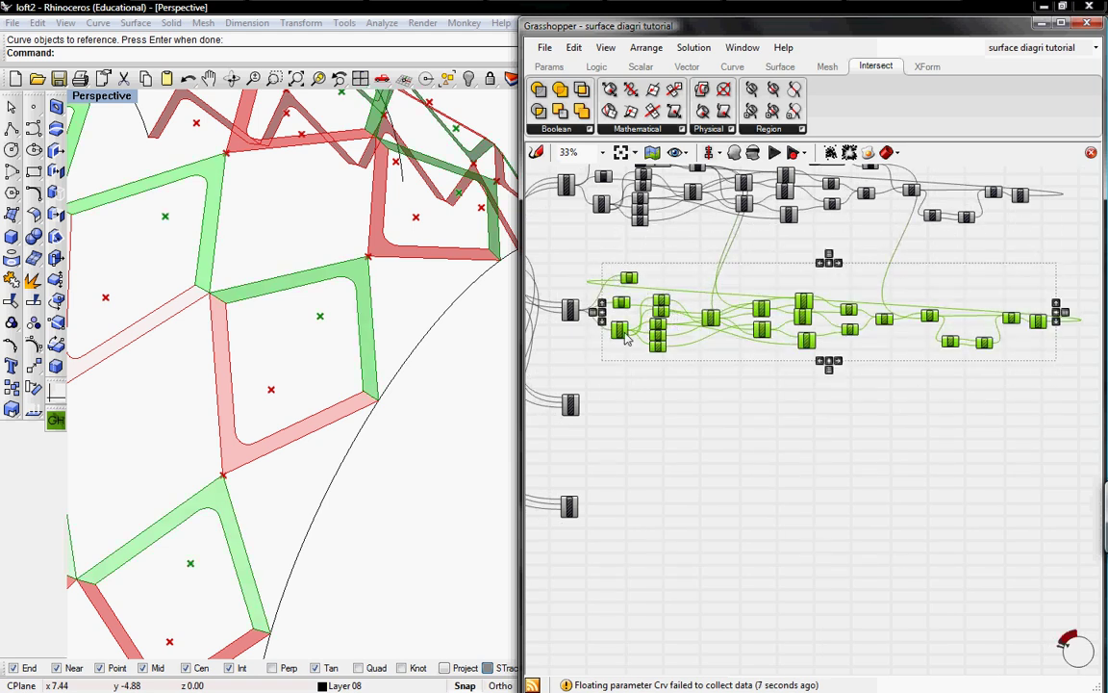
right_drag(620, 342, 591, 411)
- Rewire the third group's Explode, Area and Solid Difference A inputs to the third four-point surface
scroll(591, 412, up, 5)
scroll(591, 412, up, 2)
right_drag(739, 418, 951, 485)
ctrl+right_drag(804, 430, 829, 478)
drag(885, 473, 893, 360)
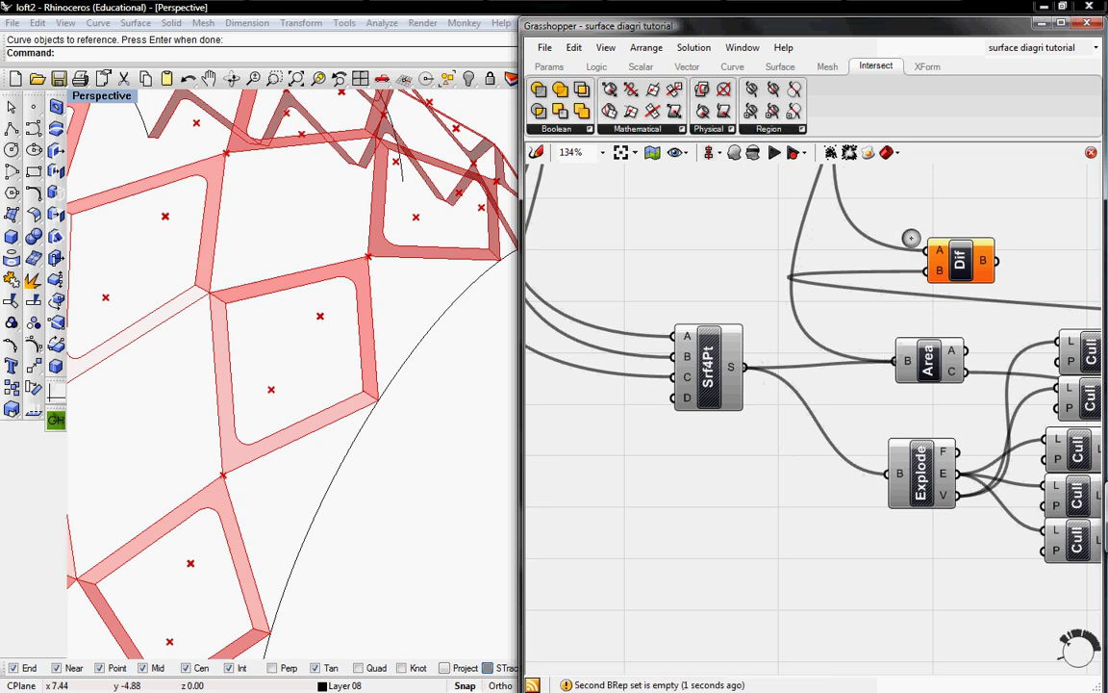
drag(926, 250, 741, 367)
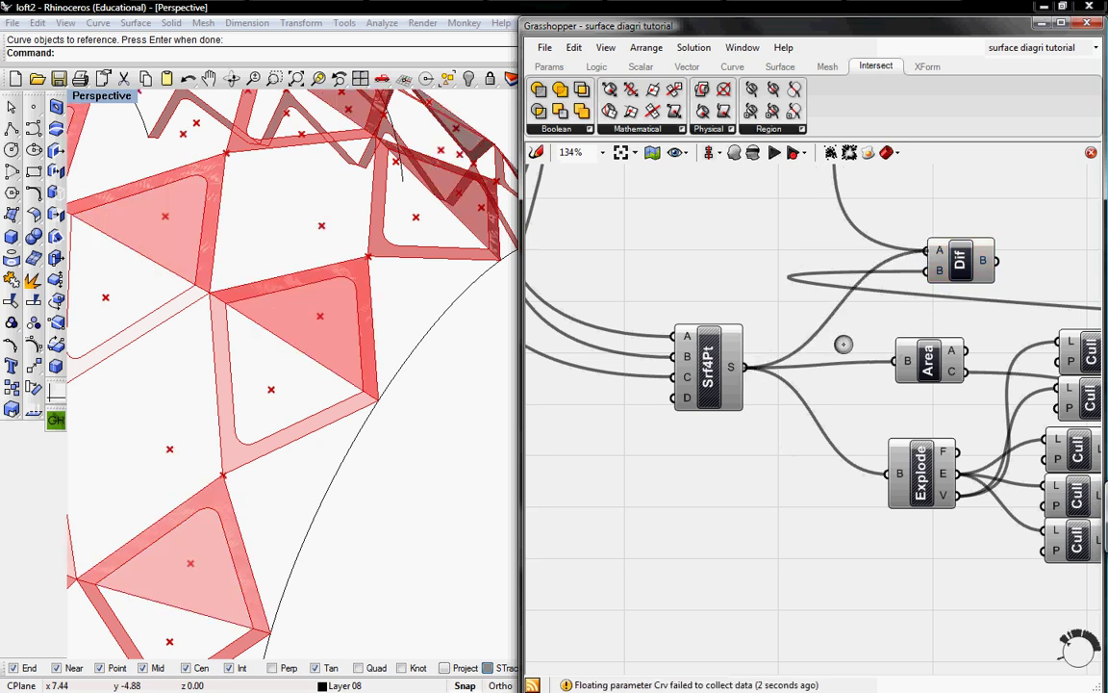
- Paste another copy of the opening components and place it beside the fourth four-point surface
scroll(828, 326, down, 5)
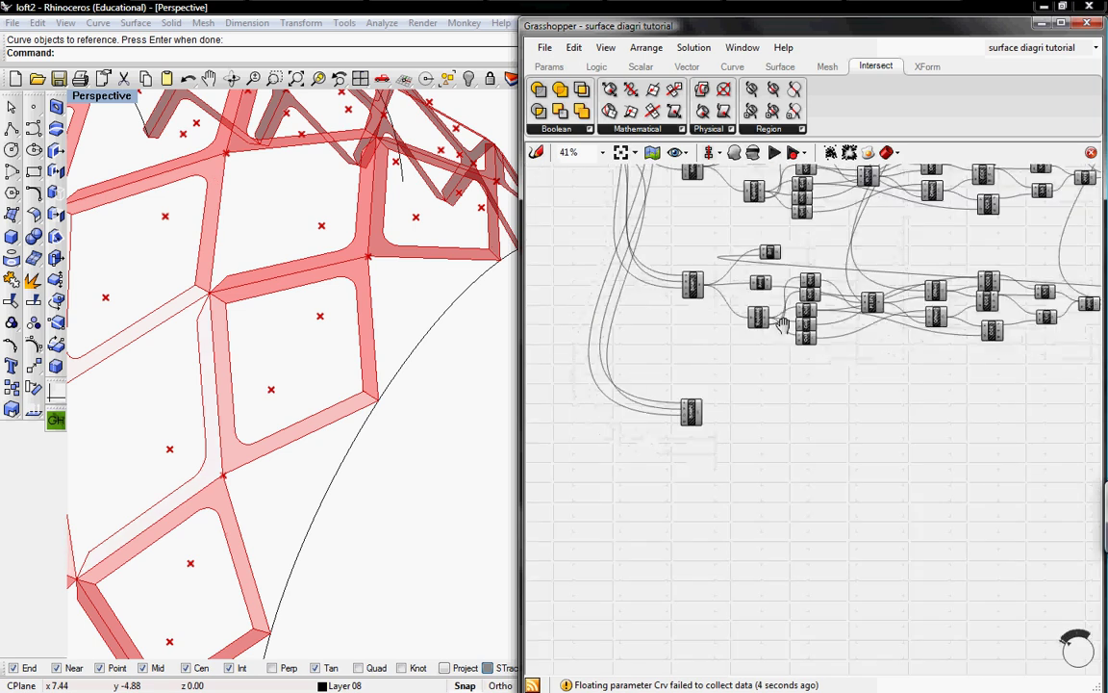
right_drag(782, 325, 693, 327)
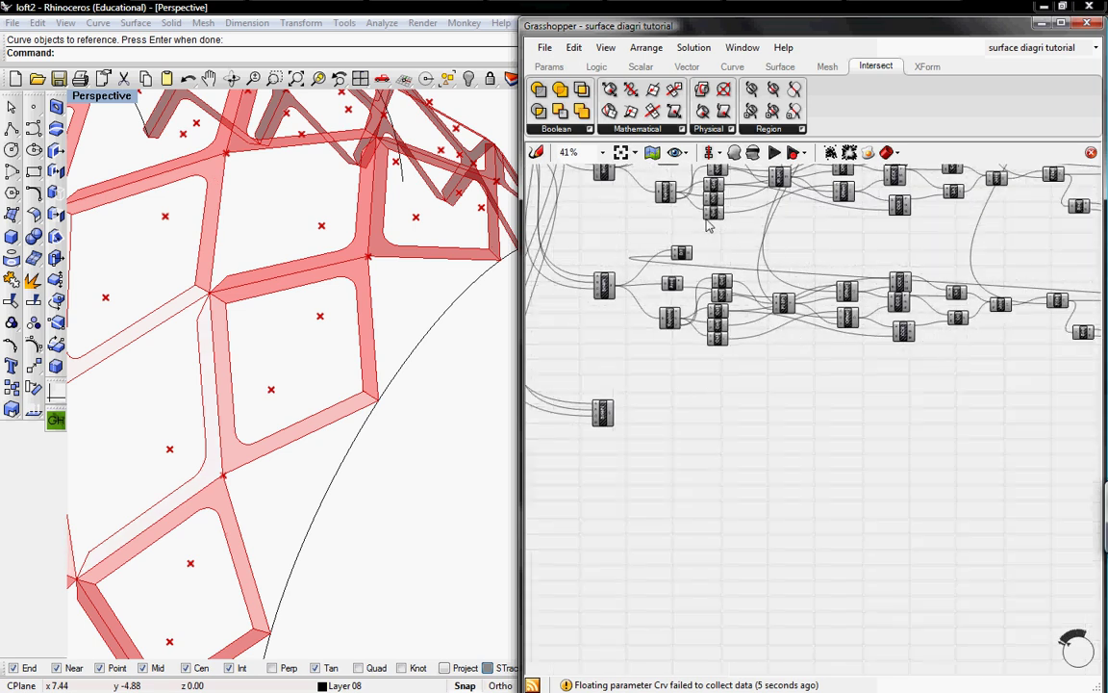
key(ctrl+v)
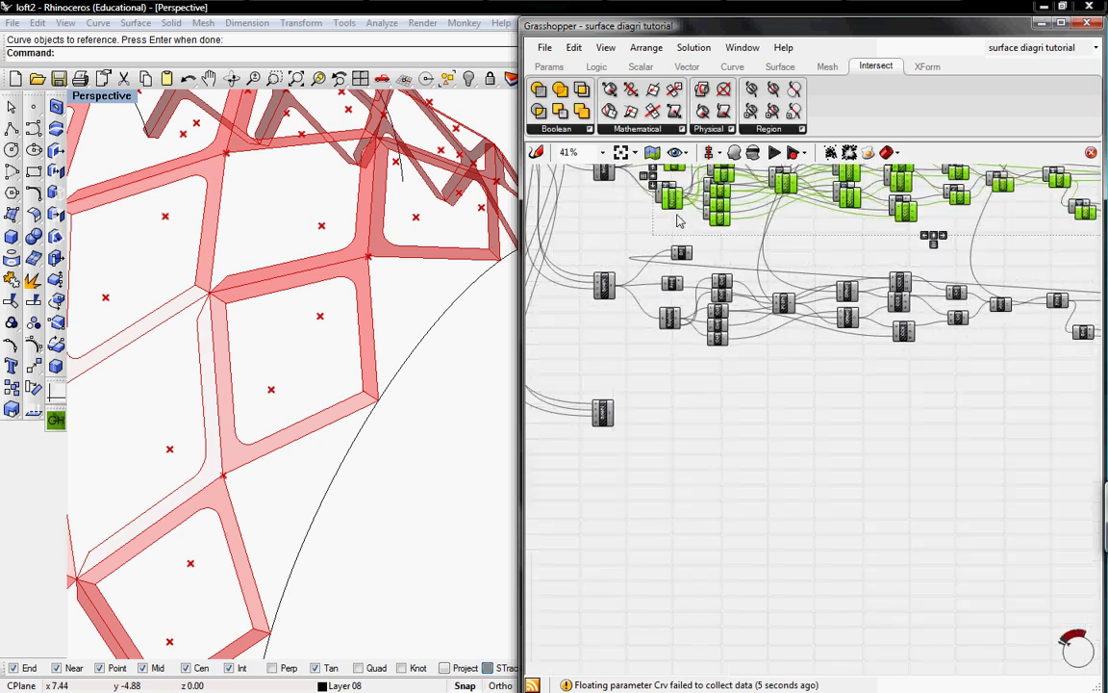
drag(667, 195, 657, 455)
- Replace the inputs of the fourth group's Explode, Area and Solid Difference A with the fourth four-point surface
scroll(657, 455, up, 5)
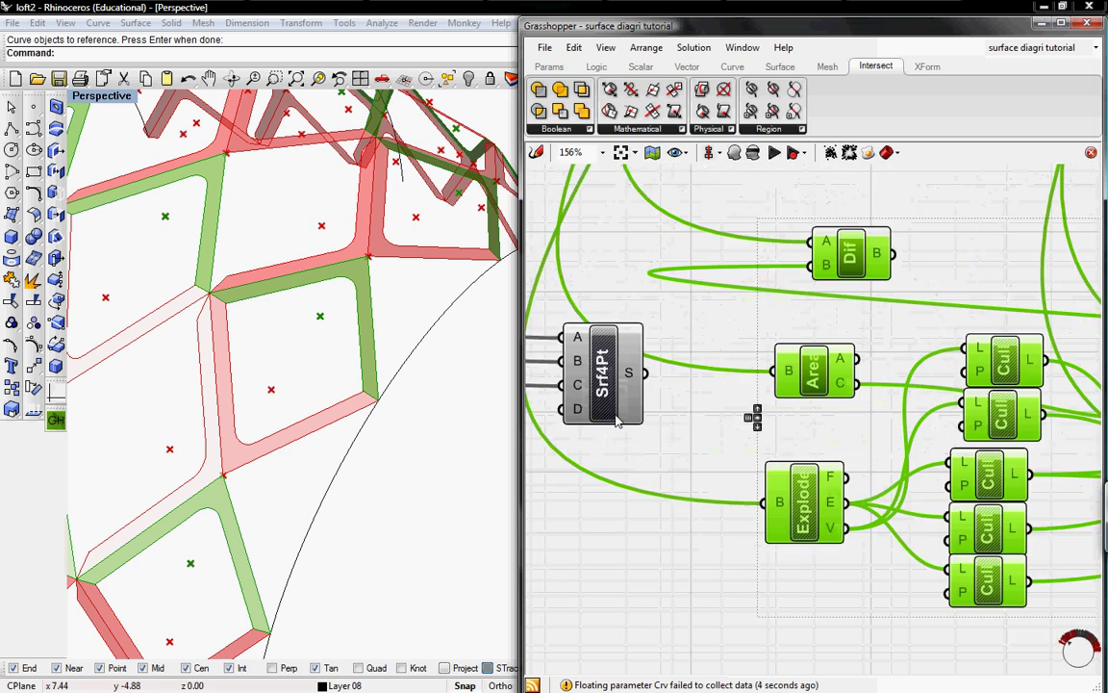
click(746, 488)
drag(763, 501, 640, 376)
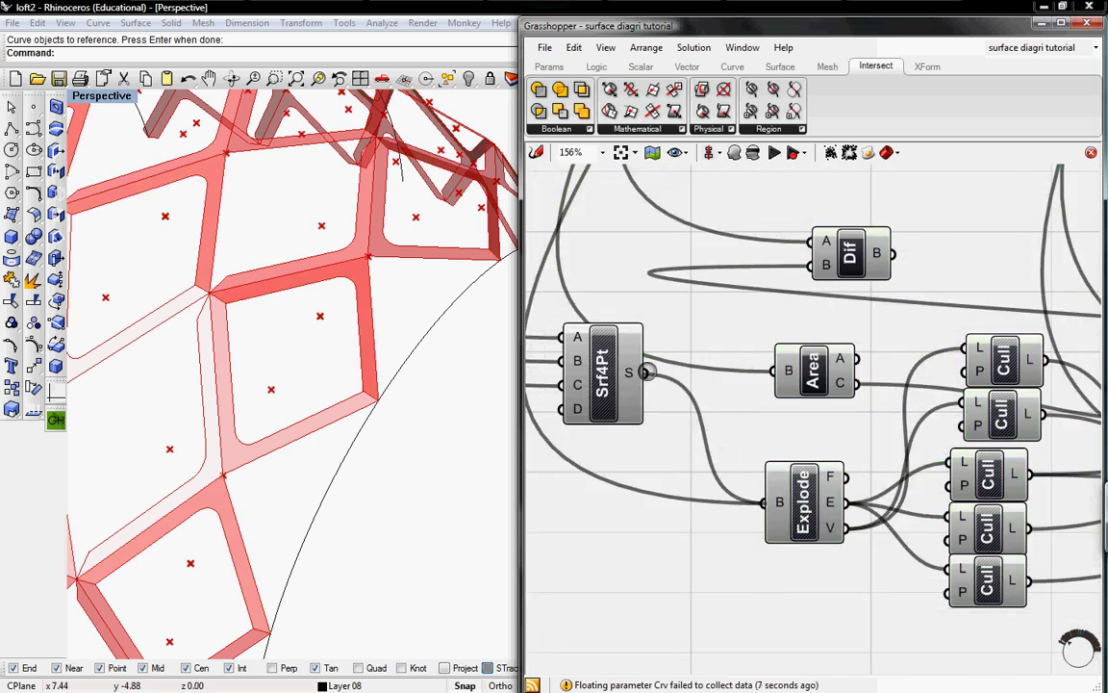
drag(647, 373, 781, 369)
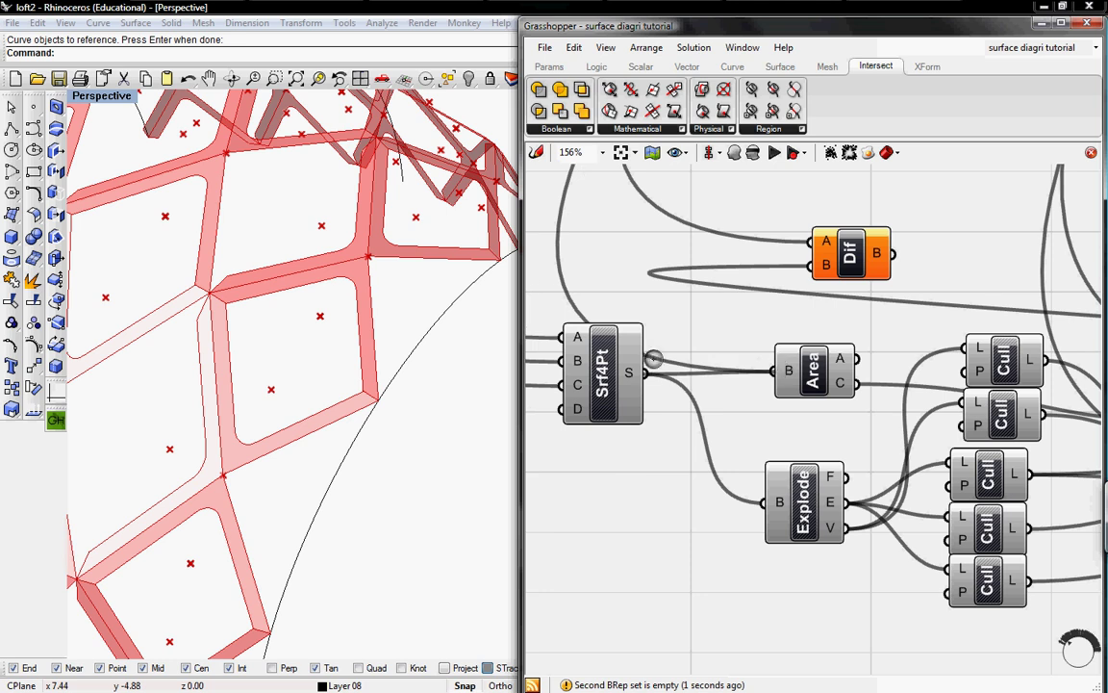
drag(648, 372, 808, 241)
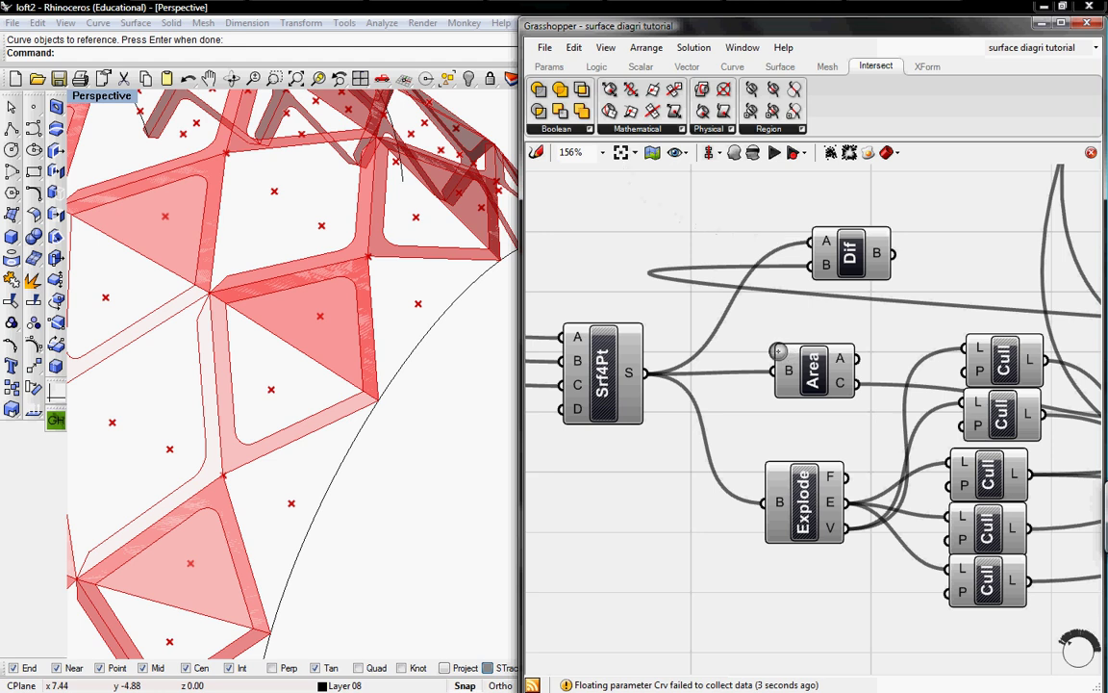
- Turn off the previews of the Area components in all four panel groups
scroll(229, 377, down, 8)
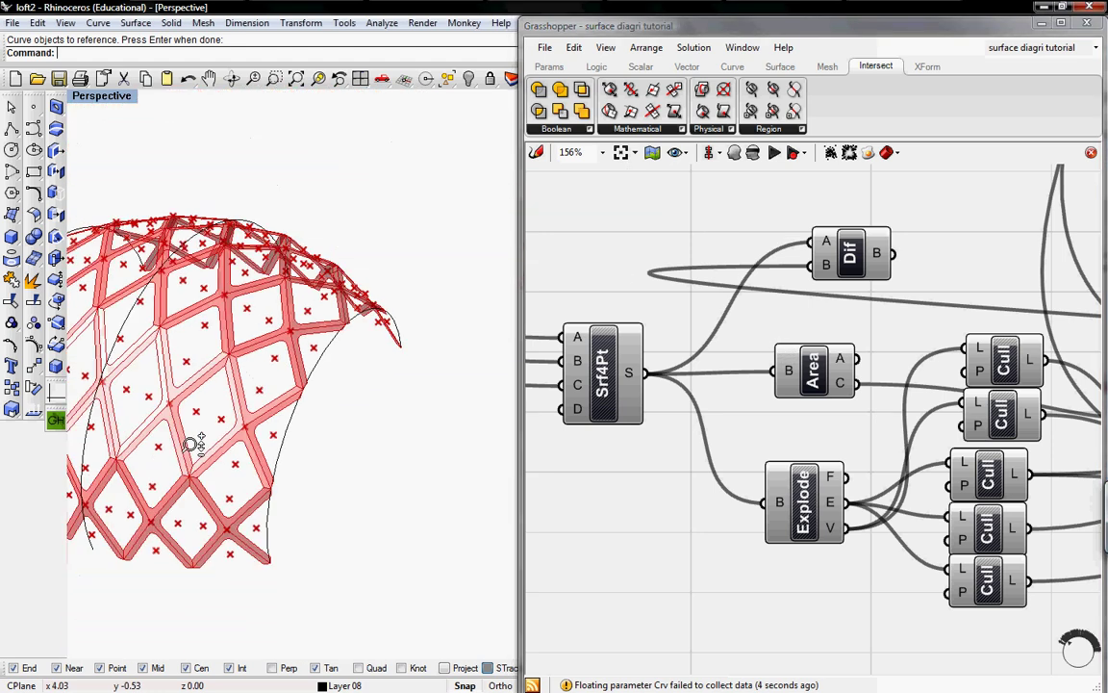
right_drag(335, 390, 326, 390)
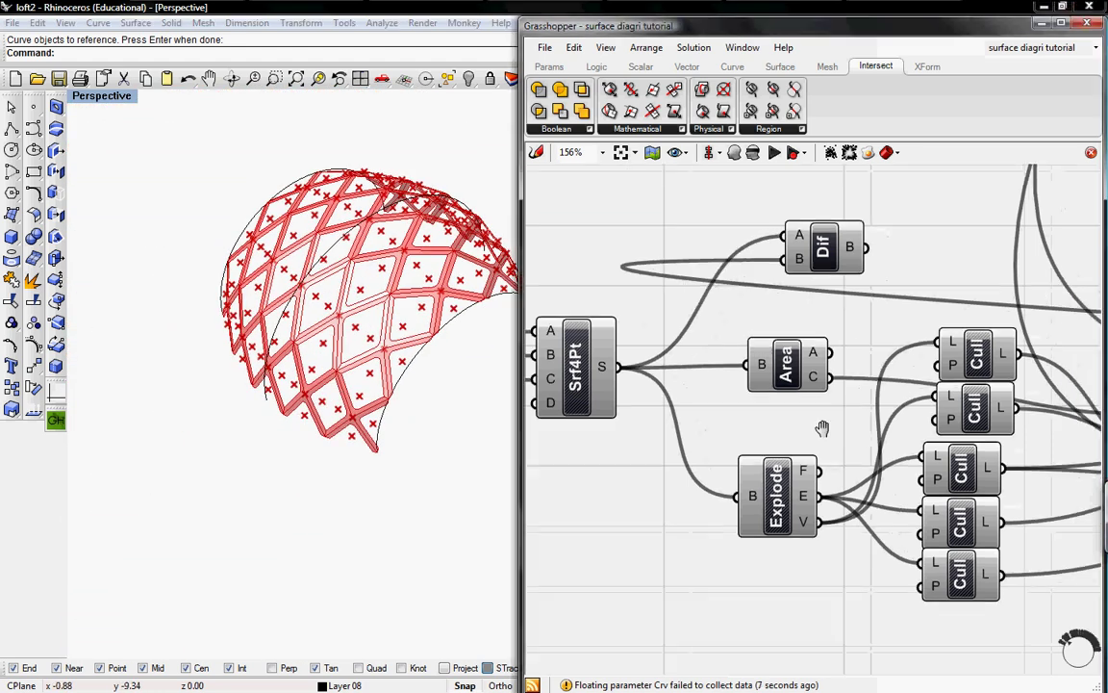
right_drag(824, 425, 756, 415)
right_click(752, 364)
click(778, 386)
right_drag(734, 299, 717, 552)
right_drag(754, 588, 767, 324)
right_click(741, 349)
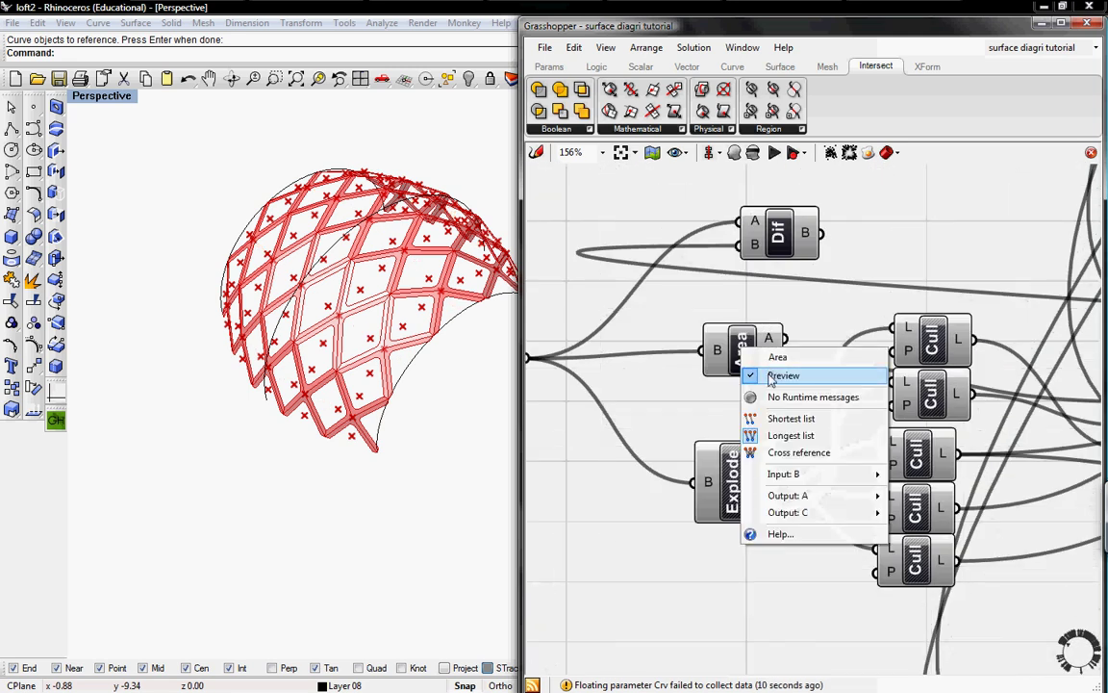
click(773, 379)
mouse_move(751, 381)
right_down()
mouse_move(748, 190)
mouse_move(715, 352)
mouse_move(774, 600)
right_up()
right_click(715, 354)
click(742, 352)
right_drag(745, 322, 666, 208)
right_drag(676, 308, 724, 463)
right_click(674, 361)
click(715, 389)
- Turn off the preview of the Area component that feeds the subdivided surface's centre points to the four-point surfaces
mouse_move(309, 344)
right_down()
mouse_move(288, 366)
mouse_move(313, 348)
right_up()
scroll(735, 429, down, 3)
right_drag(553, 531, 773, 383)
right_drag(661, 364, 742, 364)
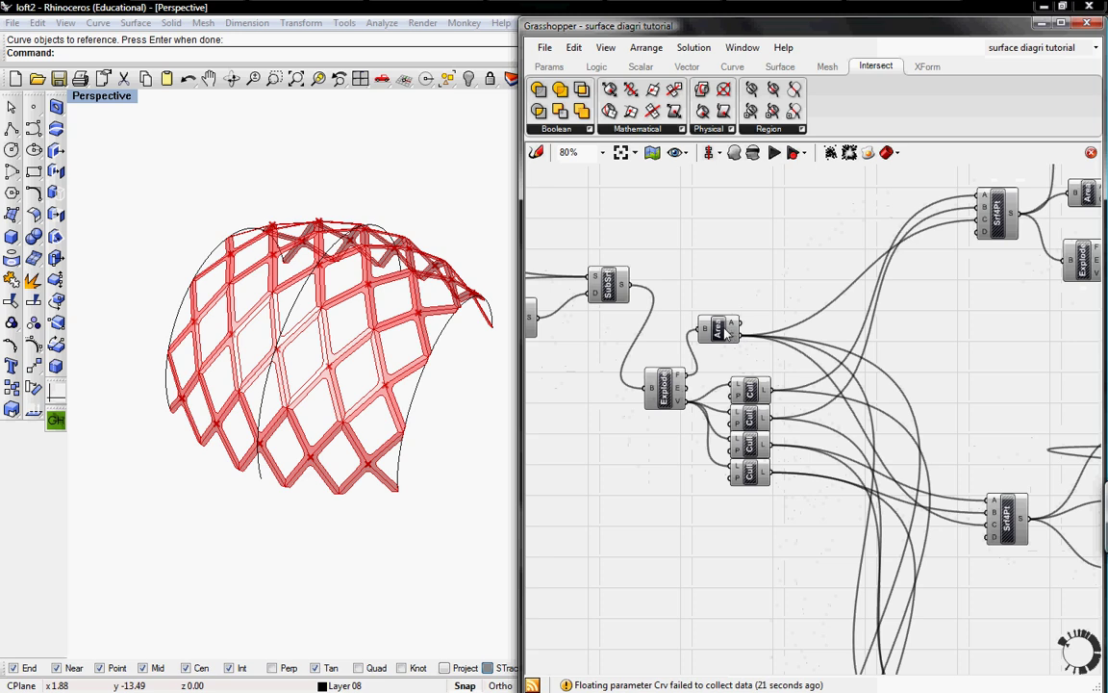
right_click(727, 331)
click(740, 354)
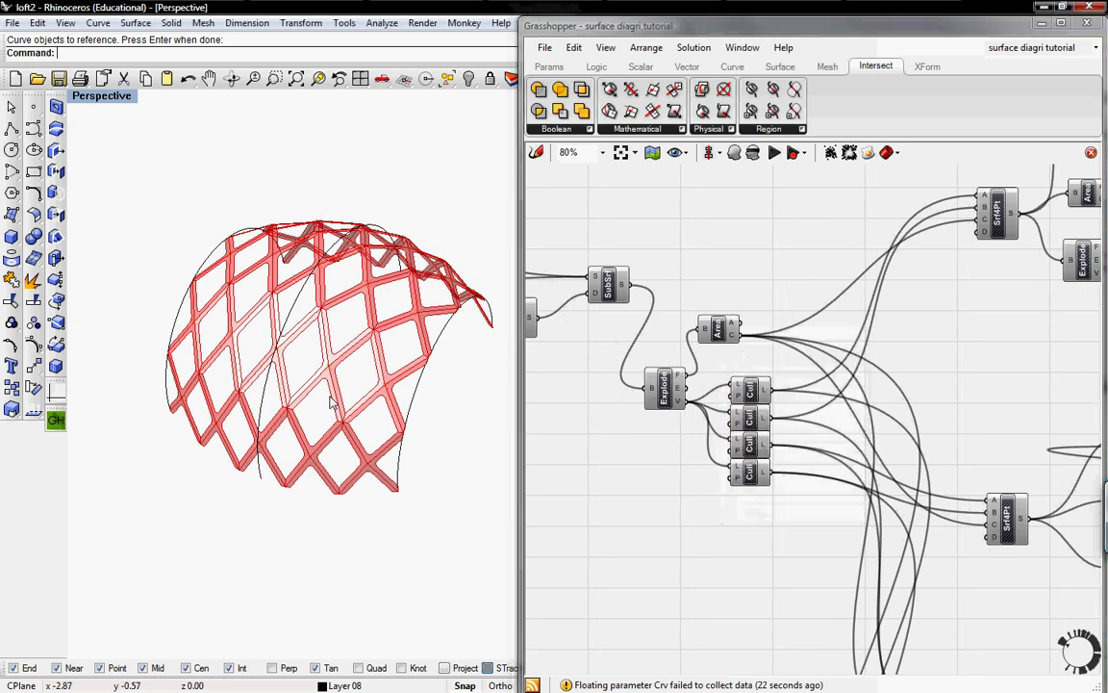
- Examine the complete diagrid from another angle and return to the start of the definition
right_drag(330, 403, 304, 384)
shift+right_drag(365, 331, 277, 407)
right_drag(782, 420, 1034, 425)
right_drag(578, 324, 692, 365)
mouse_move(328, 456)
right_down()
mouse_move(275, 494)
mouse_move(289, 321)
mouse_move(334, 462)
right_up()
right_drag(244, 441, 325, 495)
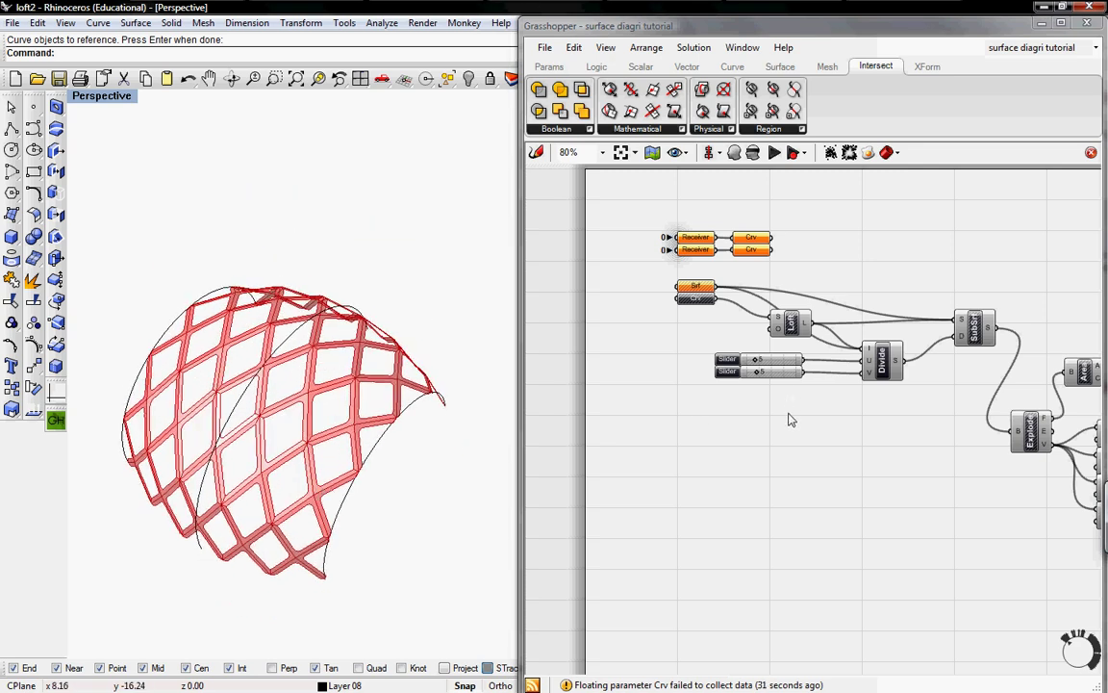